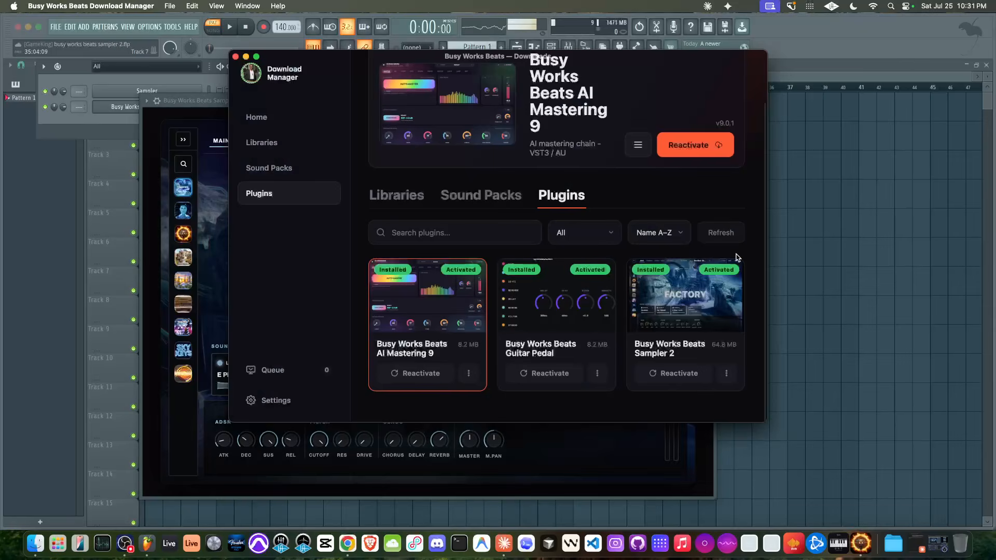
Review the installed plugins and check the management options available for Busy Works Beats Sampler 2.
{"action": "scroll", "coordinate": [547, 196], "scroll_direction": "up", "scroll_amount": 2}
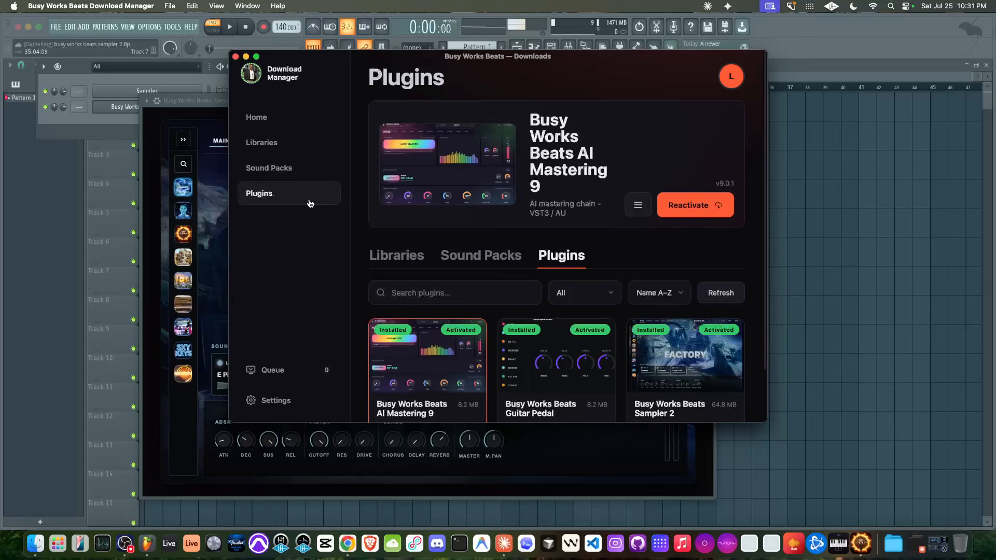
{"action": "scroll", "coordinate": [605, 341], "scroll_direction": "down", "scroll_amount": 2}
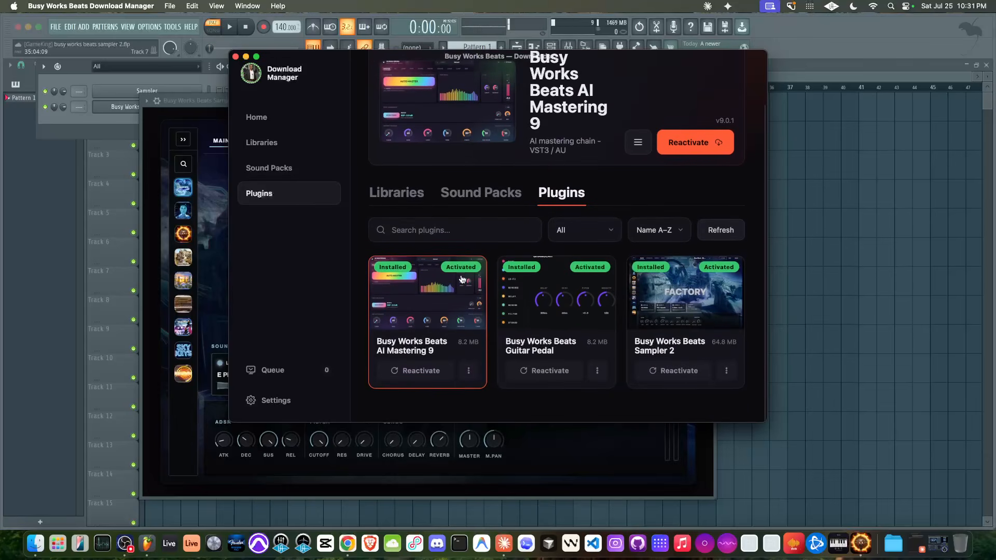
{"action": "left_click", "coordinate": [727, 374]}
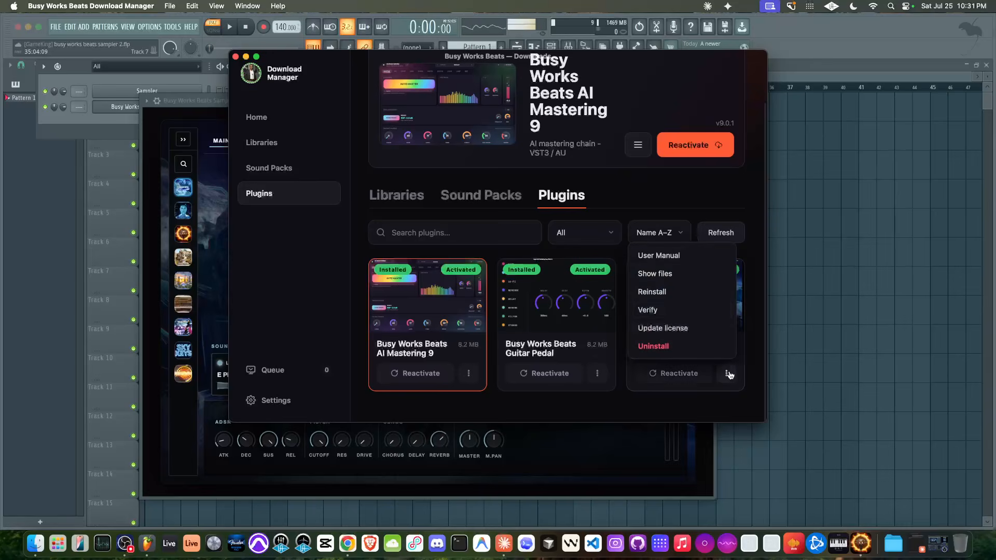
{"action": "left_click", "coordinate": [759, 348]}
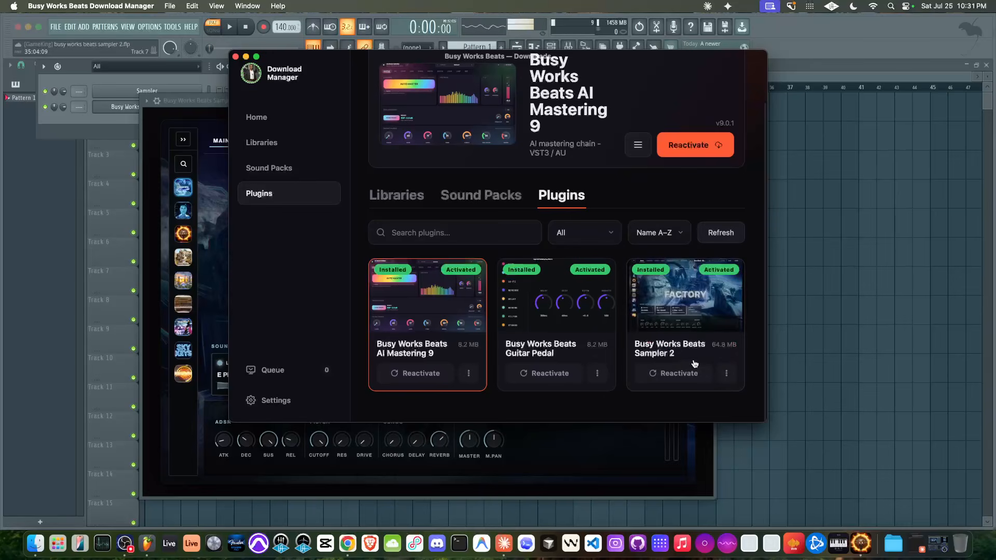
Check the management options for the Factory Library among the downloadable libraries, and minimize the Download Manager.
{"action": "left_click", "coordinate": [297, 150]}
{"action": "scroll", "coordinate": [481, 286], "scroll_direction": "down", "scroll_amount": 4}
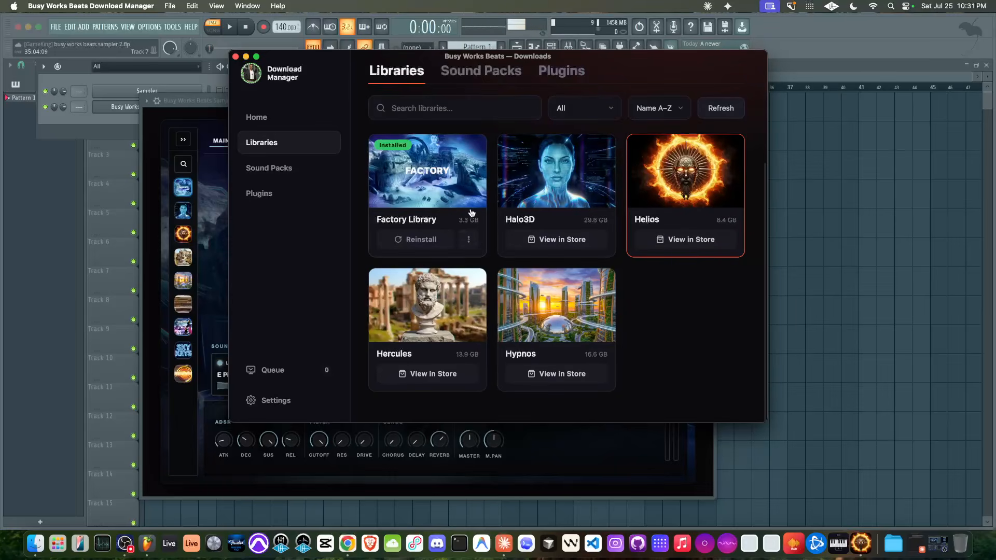
{"action": "left_click", "coordinate": [468, 240]}
{"action": "left_click", "coordinate": [674, 331]}
{"action": "left_click", "coordinate": [246, 57]}
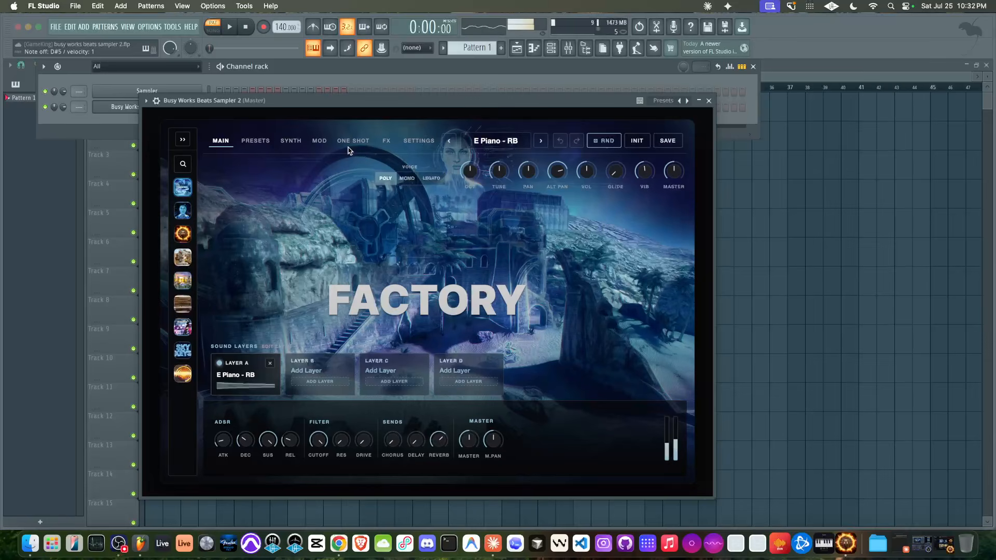
Filter the sampler's presets by Brass and load Big Brarss, and filter by Strings and load Big one from the Factory Library.
{"action": "left_click", "coordinate": [183, 140]}
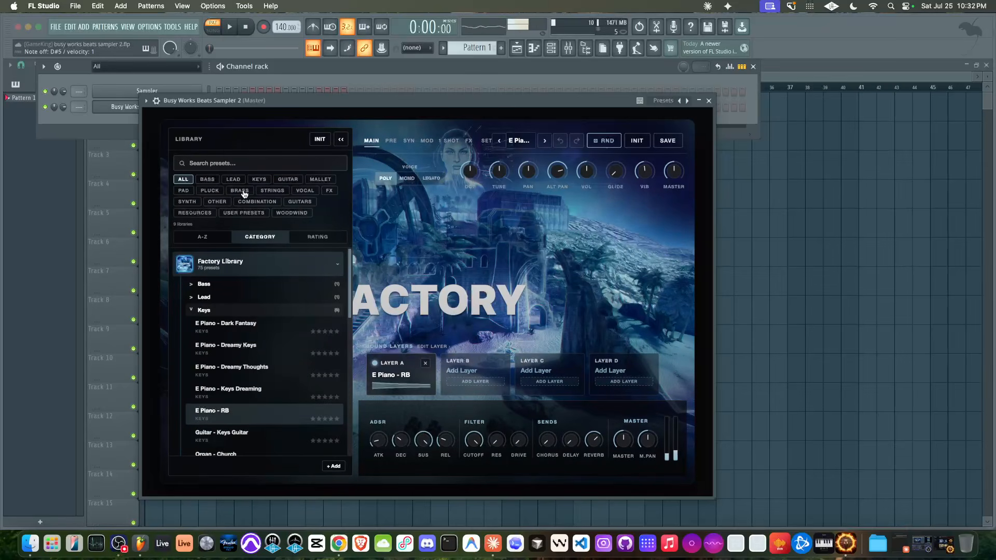
{"action": "left_click", "coordinate": [242, 192]}
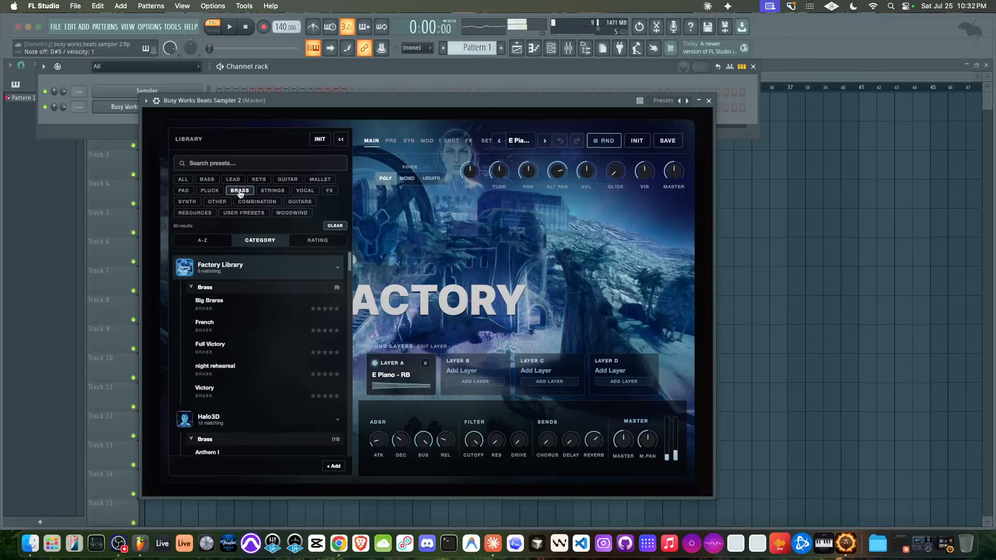
{"action": "left_click", "coordinate": [229, 309]}
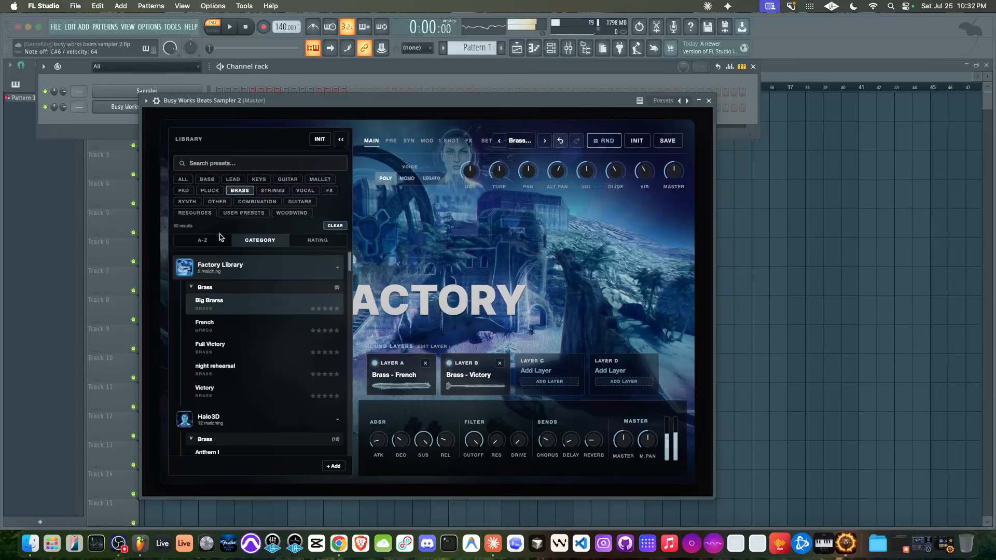
{"action": "left_click", "coordinate": [274, 192]}
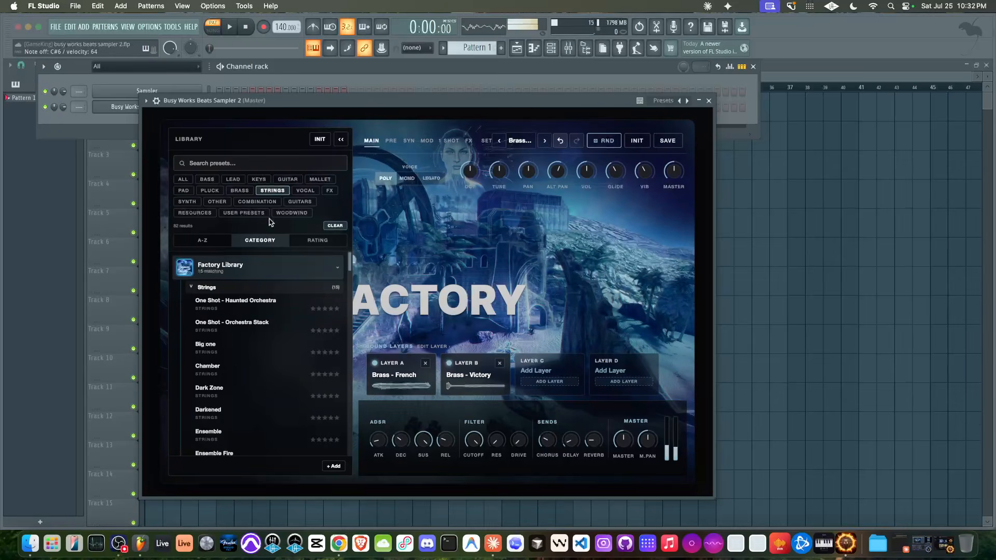
{"action": "left_click", "coordinate": [241, 348]}
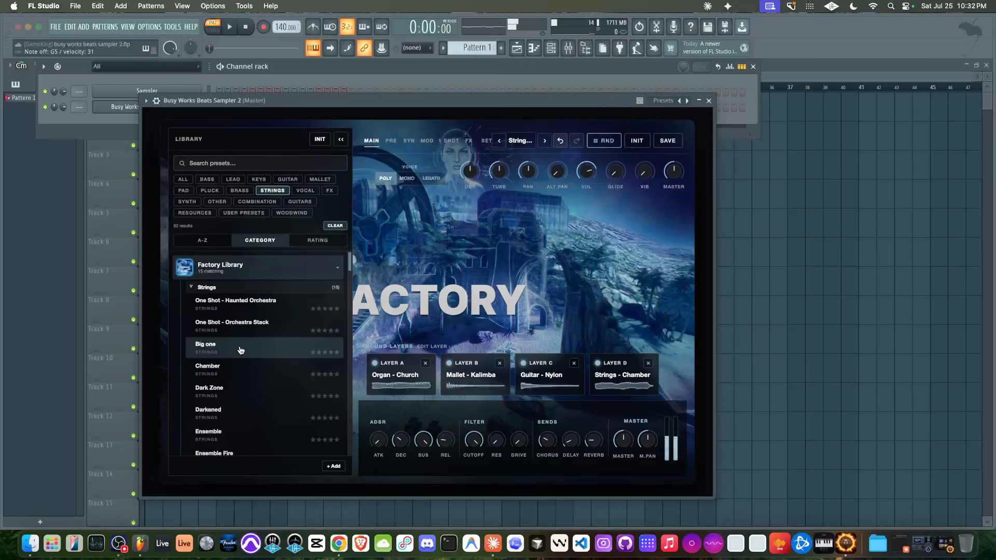
Filter the presets by Vocal, load Choir - Focus and Synth - Choir Stack in turn, and collapse the preset library.
{"action": "left_click", "coordinate": [311, 192]}
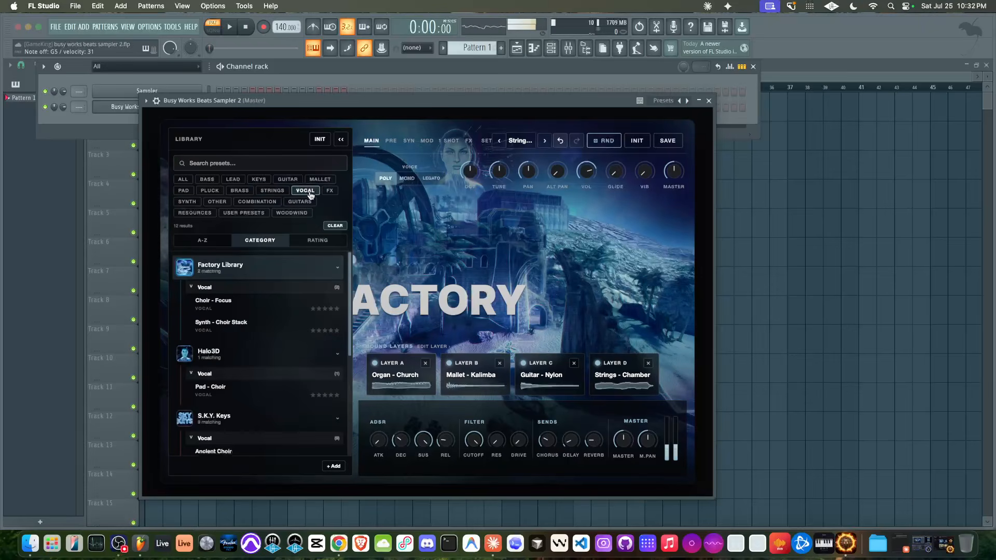
{"action": "left_click", "coordinate": [226, 309]}
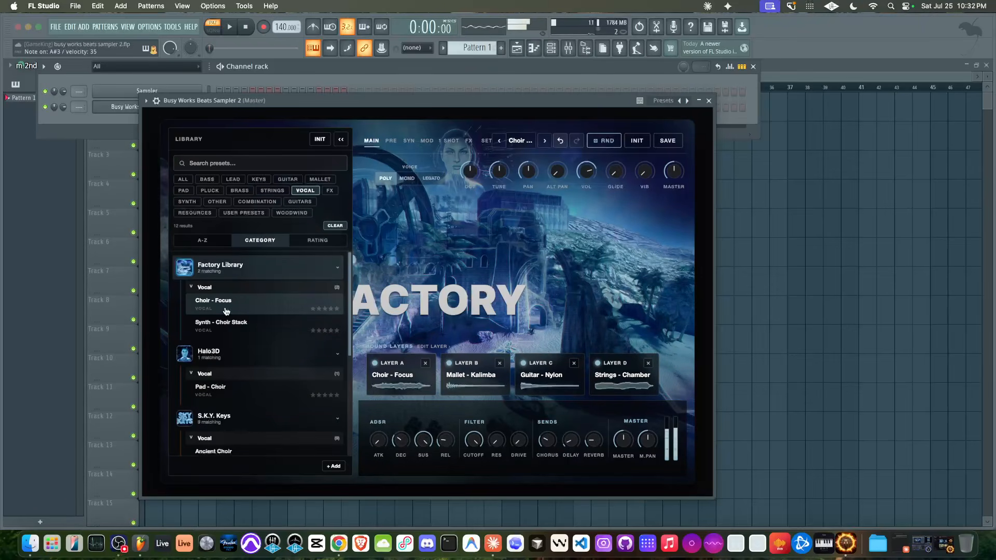
{"action": "left_click", "coordinate": [248, 322]}
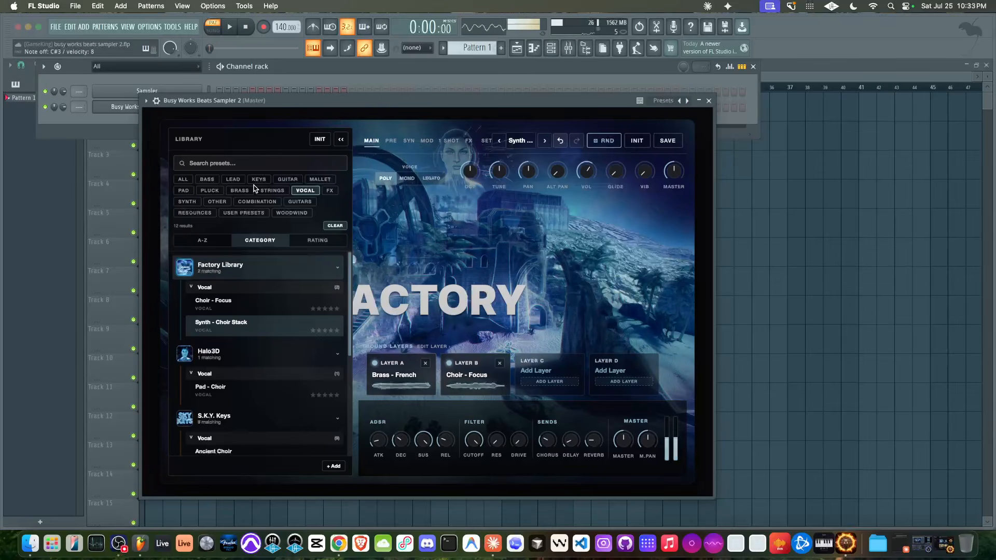
{"action": "left_click", "coordinate": [342, 142]}
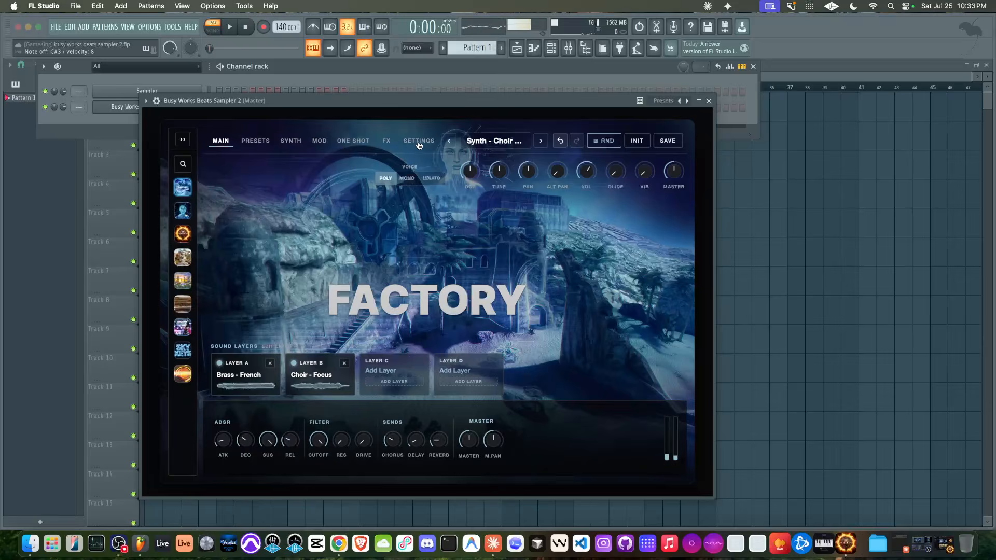
Look through the FX rack, switch the Analog Strip off and back on, and return to the main page.
{"action": "left_click", "coordinate": [389, 142]}
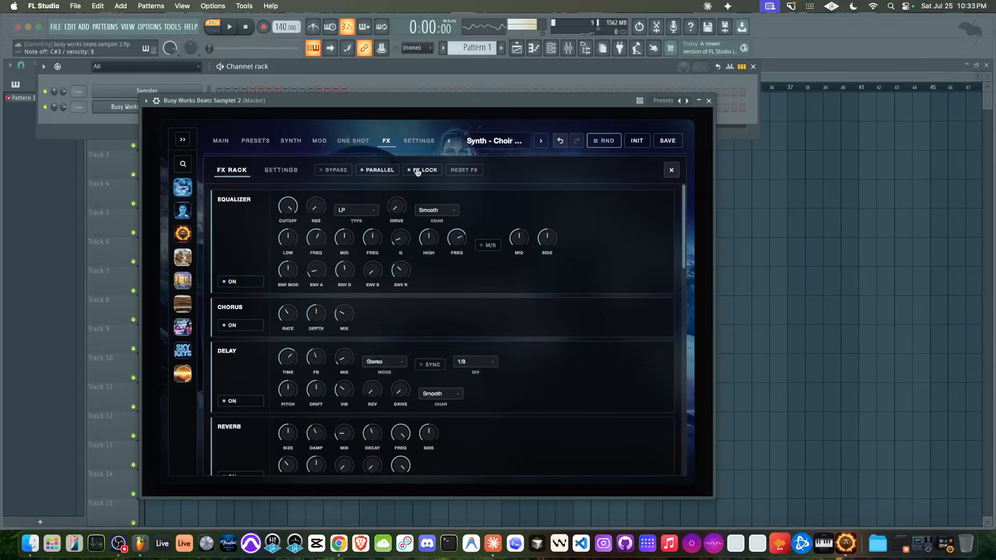
{"action": "scroll", "coordinate": [496, 260], "scroll_direction": "down", "scroll_amount": 10}
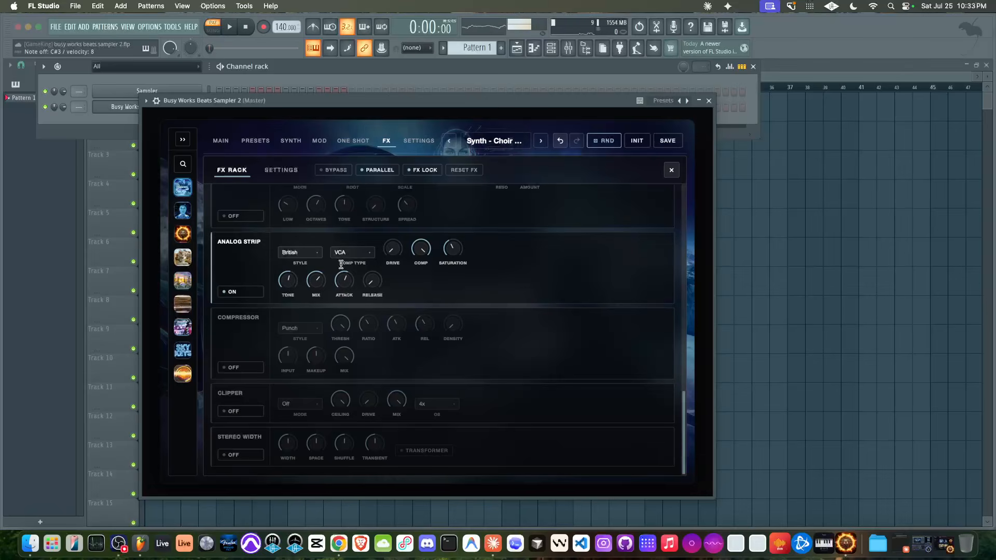
{"action": "left_click", "coordinate": [238, 298]}
{"action": "left_click", "coordinate": [238, 297]}
{"action": "left_click", "coordinate": [225, 145]}
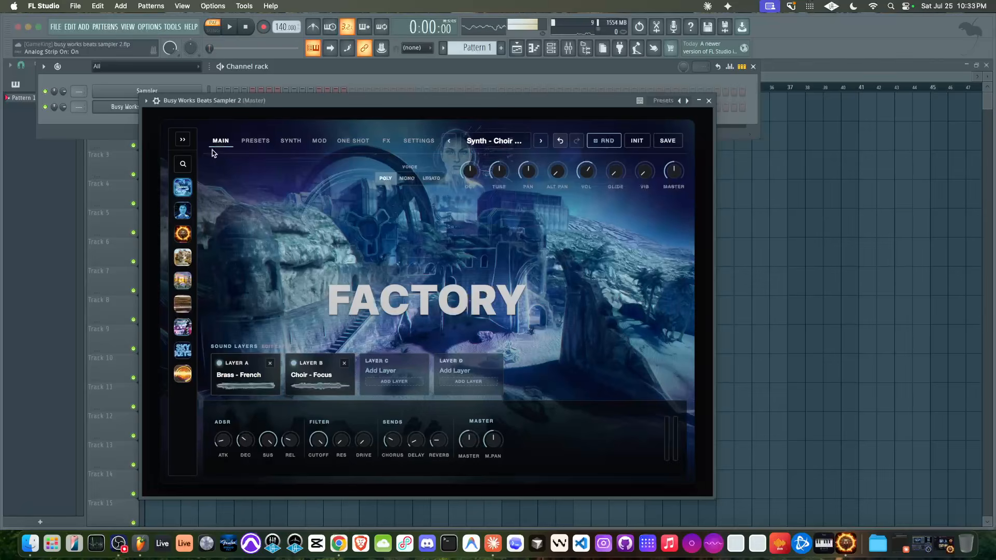
Filter the preset library by Mallet, load Celeste Weste from the Factory Library, and collapse the library.
{"action": "left_click", "coordinate": [185, 140]}
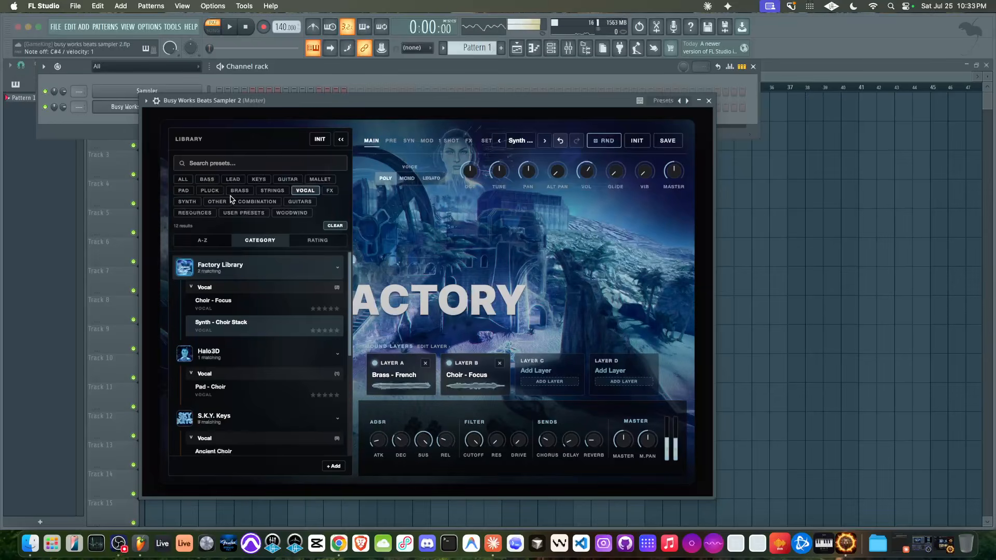
{"action": "left_click", "coordinate": [317, 180]}
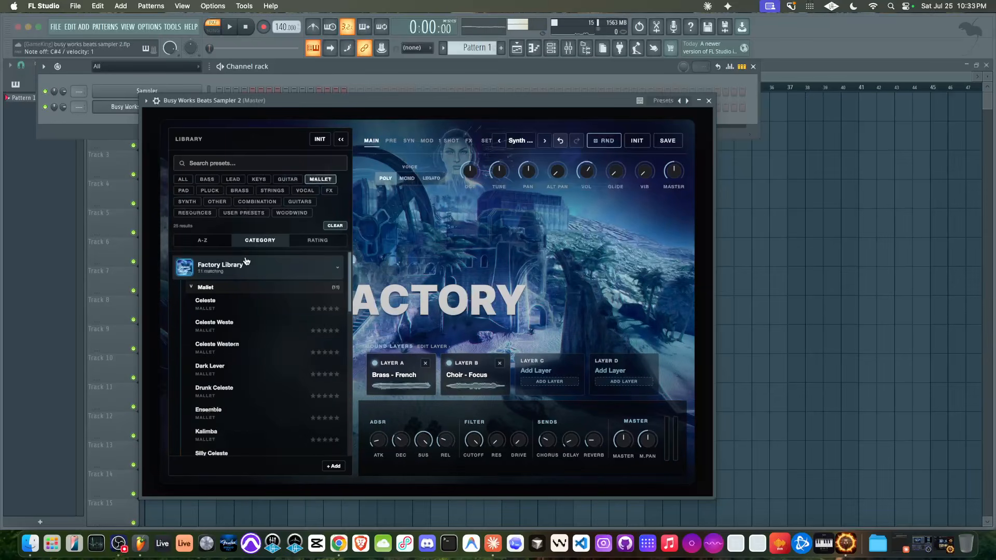
{"action": "left_click", "coordinate": [231, 323]}
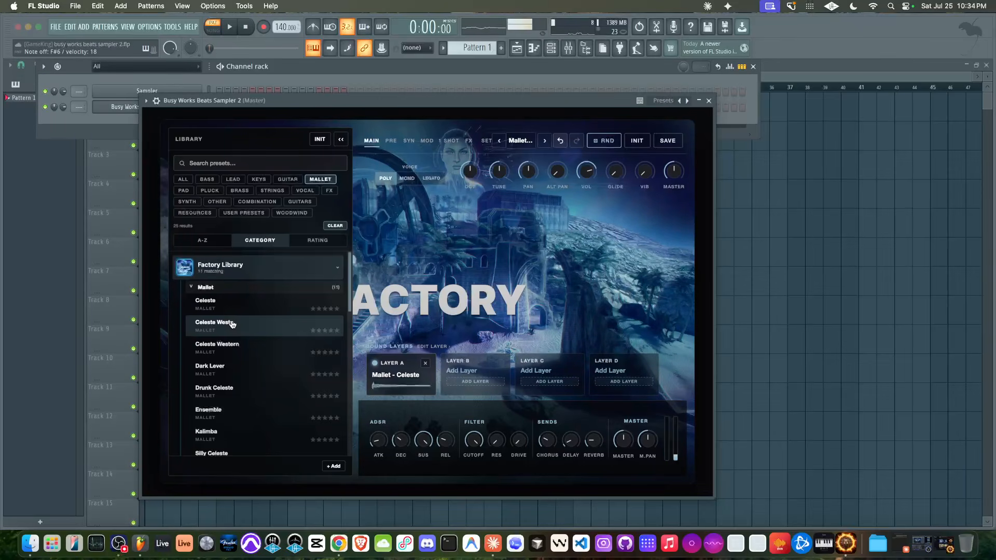
{"action": "left_click", "coordinate": [338, 141]}
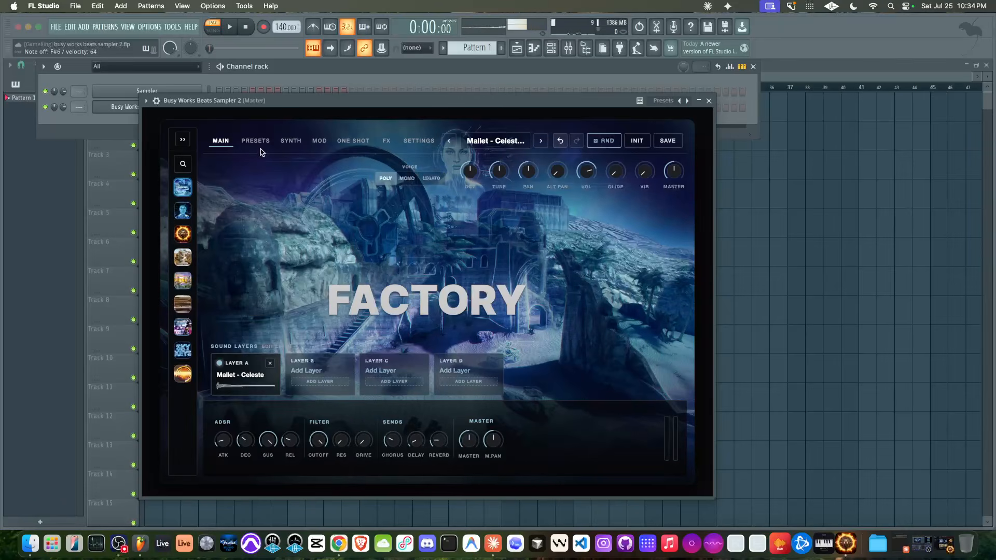
Show presets of all categories, expand the Scorch Sounds library, and sort the presets A-Z.
{"action": "left_click", "coordinate": [182, 139]}
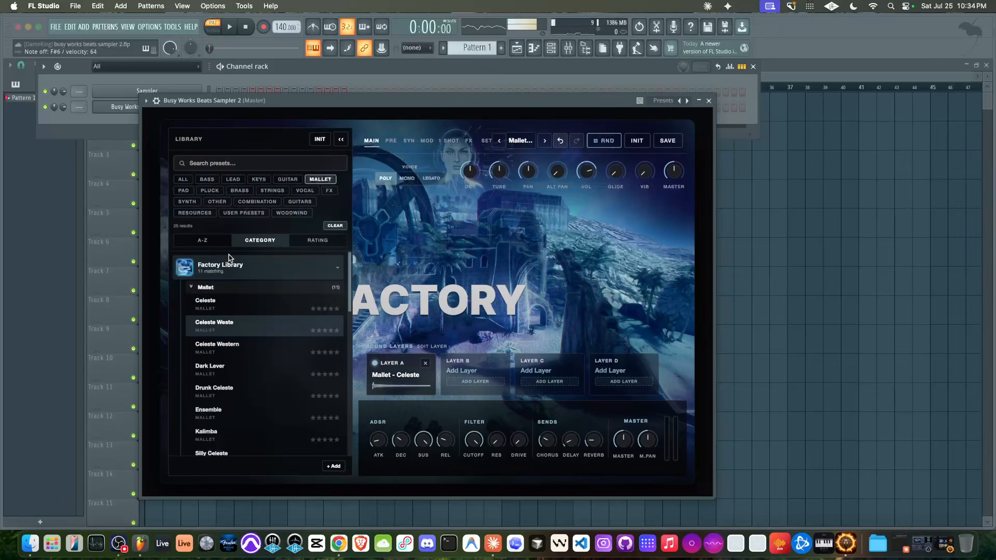
{"action": "left_click", "coordinate": [233, 287]}
{"action": "left_click", "coordinate": [234, 288]}
{"action": "left_click", "coordinate": [182, 179]}
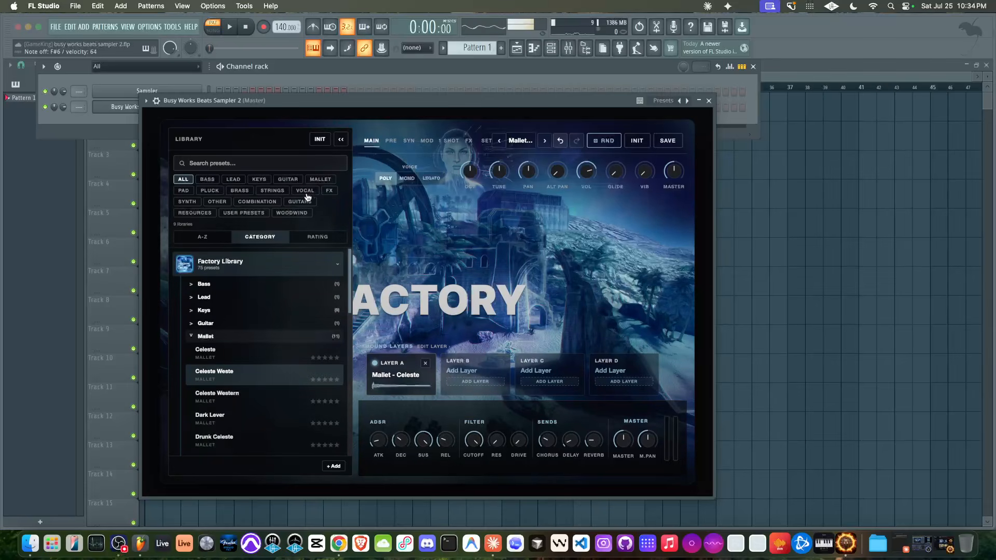
{"action": "scroll", "coordinate": [278, 296], "scroll_direction": "down", "scroll_amount": 10}
{"action": "scroll", "coordinate": [278, 296], "scroll_direction": "up", "scroll_amount": 1}
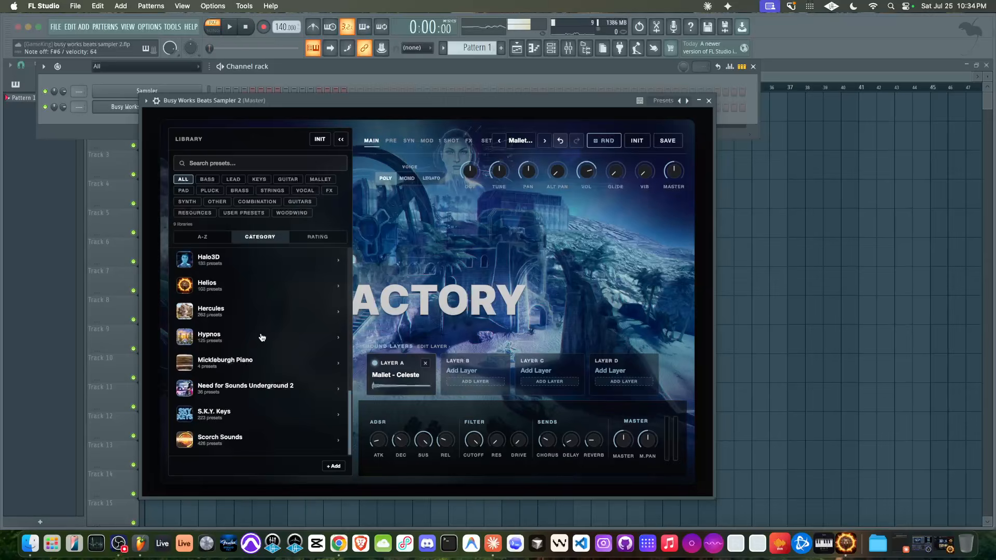
{"action": "left_click", "coordinate": [215, 440]}
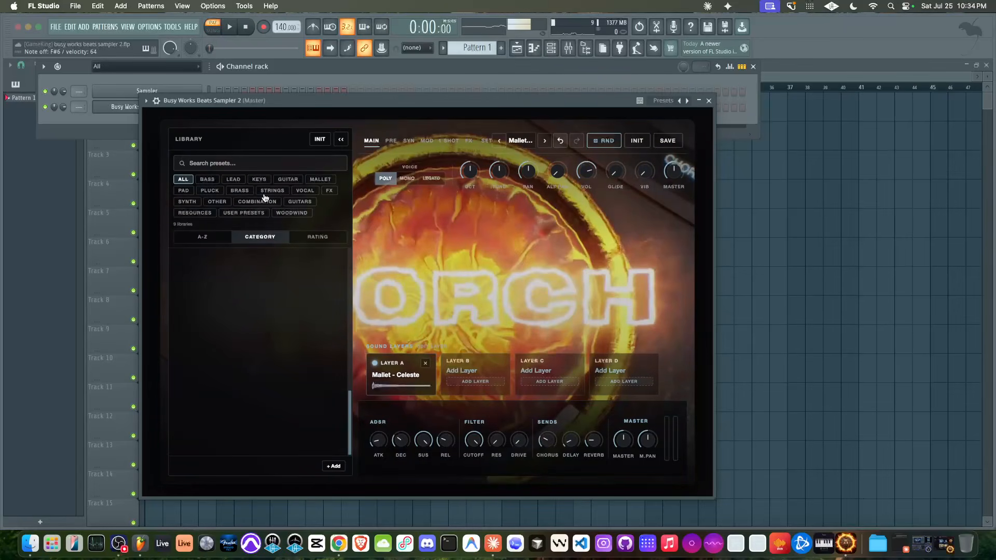
{"action": "left_click", "coordinate": [210, 237]}
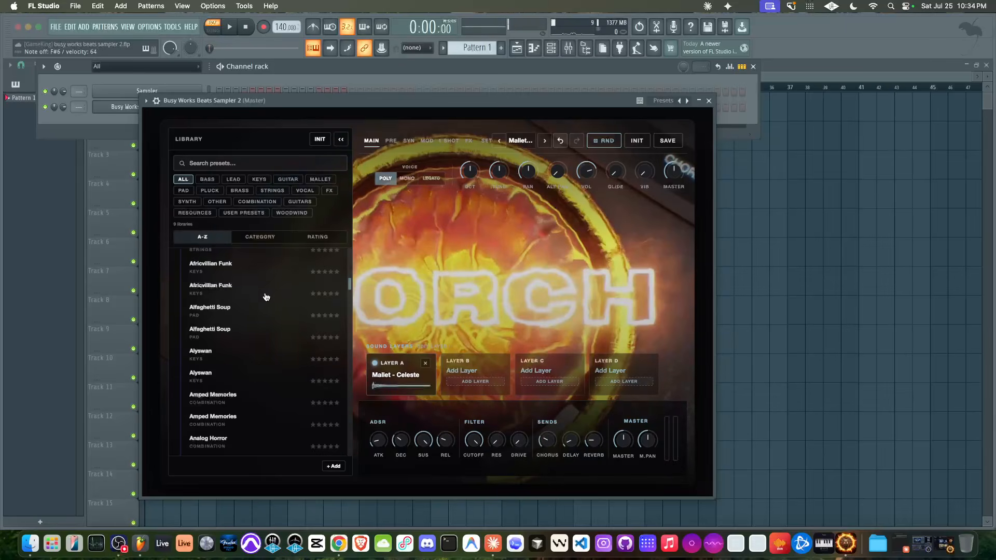
Load the Scorch Sounds presets 2 Guitars, A-Laced and Aarell's Piano in turn, and turn down the master level.
{"action": "scroll", "coordinate": [255, 319], "scroll_direction": "up", "scroll_amount": 10}
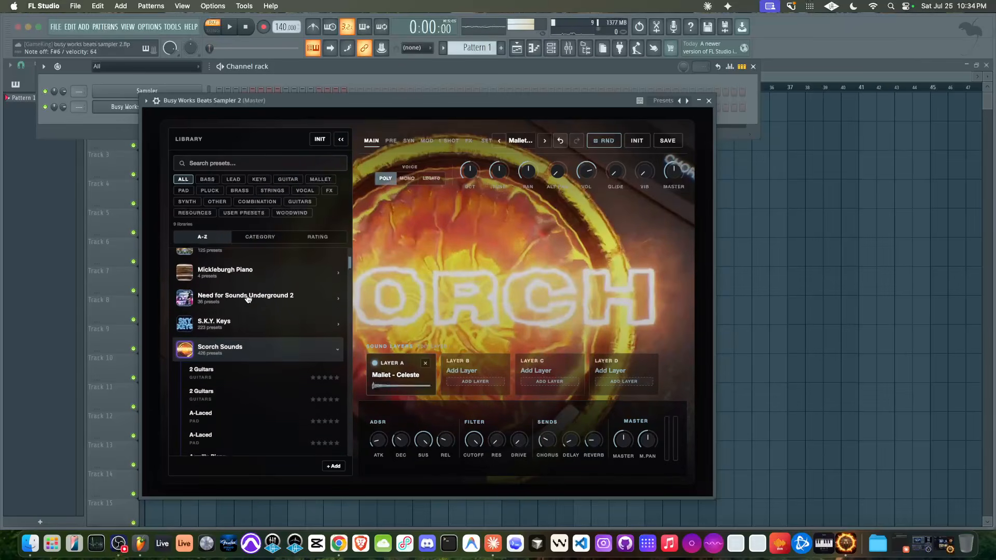
{"action": "scroll", "coordinate": [229, 352], "scroll_direction": "down", "scroll_amount": 3}
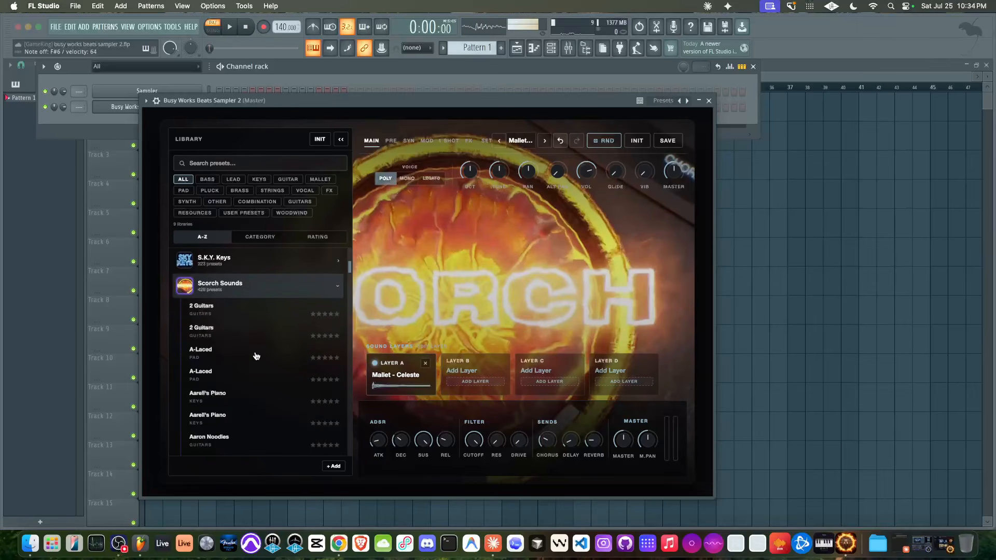
{"action": "left_click", "coordinate": [234, 334]}
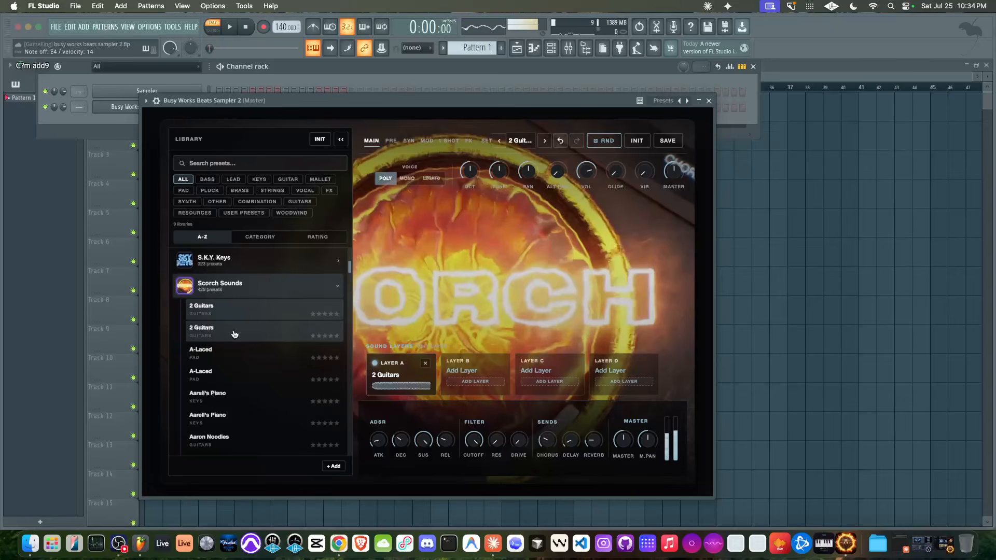
{"action": "left_click", "coordinate": [234, 383]}
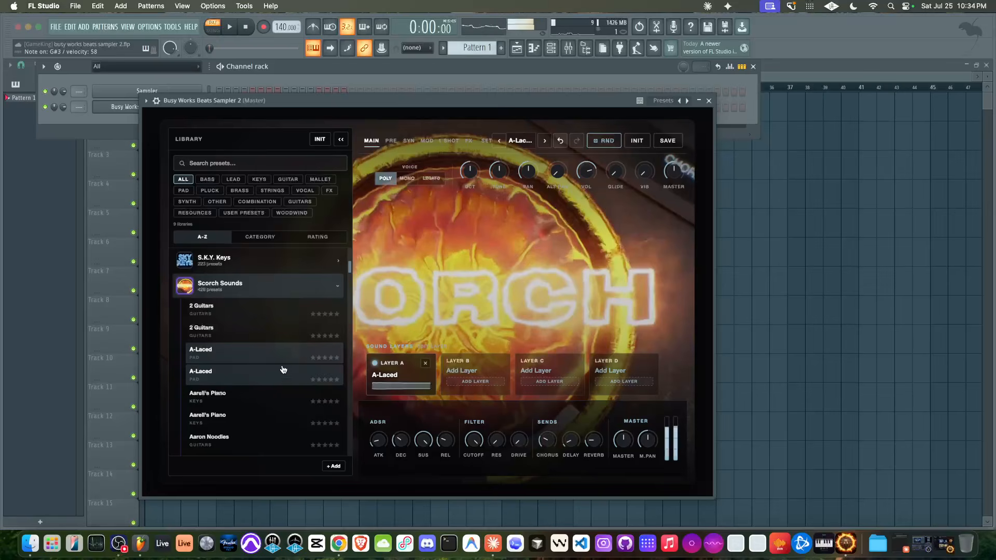
{"action": "left_click", "coordinate": [251, 399]}
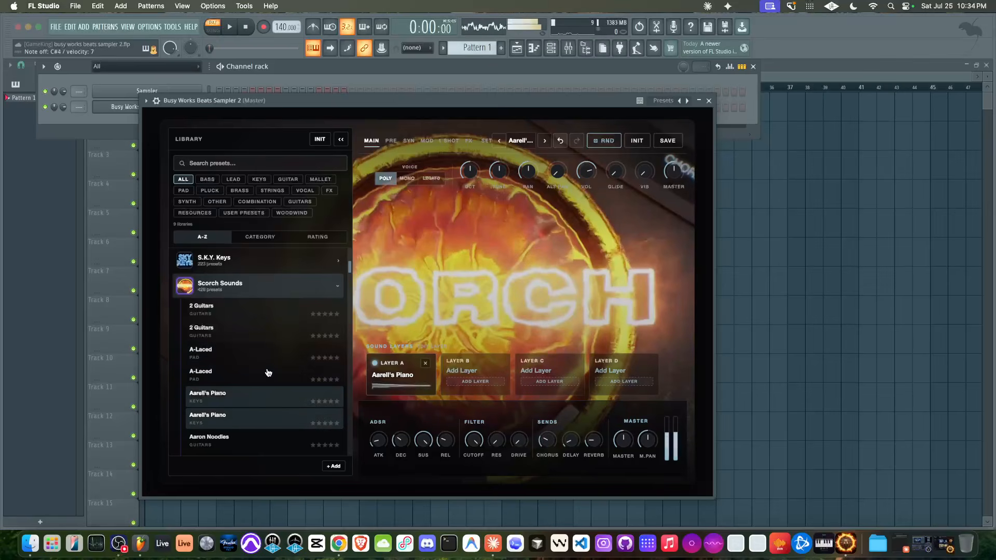
{"action": "left_click_drag", "start_coordinate": [673, 171], "coordinate": [666, 185]}
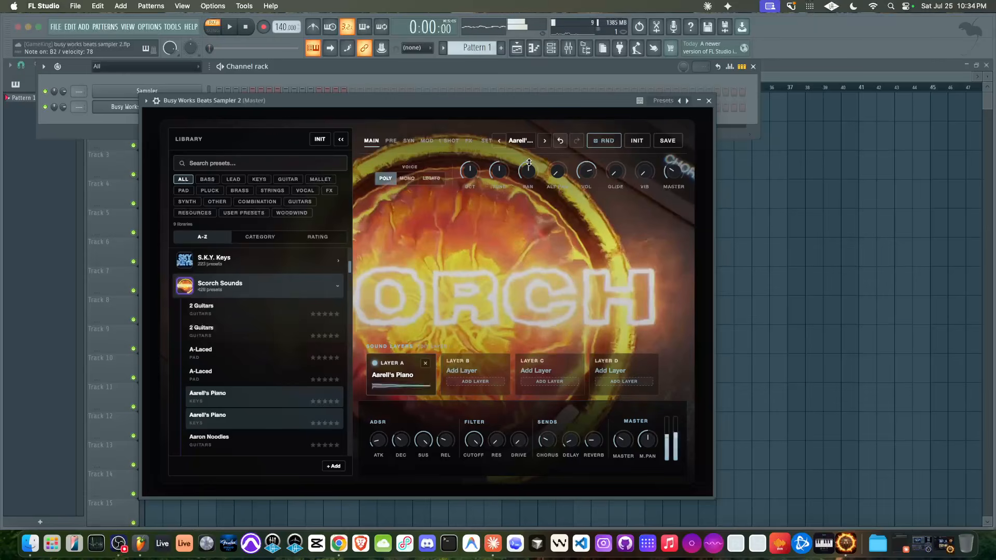
Switch off the Chorus effect in the FX rack and look over the remaining effects.
{"action": "left_click", "coordinate": [469, 141]}
{"action": "scroll", "coordinate": [555, 259], "scroll_direction": "down", "scroll_amount": 3}
{"action": "scroll", "coordinate": [555, 233], "scroll_direction": "up", "scroll_amount": 3}
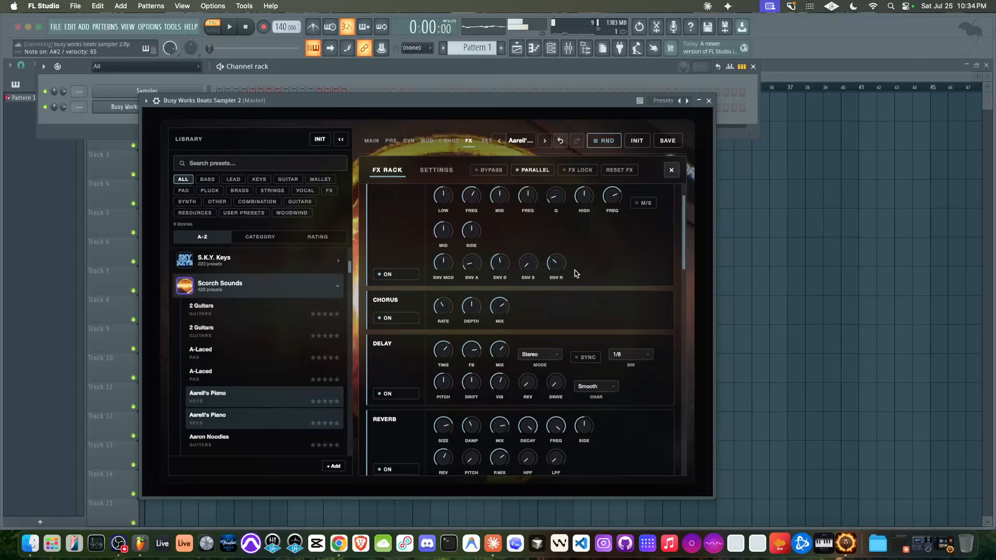
{"action": "left_click", "coordinate": [406, 318]}
{"action": "scroll", "coordinate": [407, 405], "scroll_direction": "down", "scroll_amount": 5}
{"action": "scroll", "coordinate": [406, 407], "scroll_direction": "up", "scroll_amount": 6}
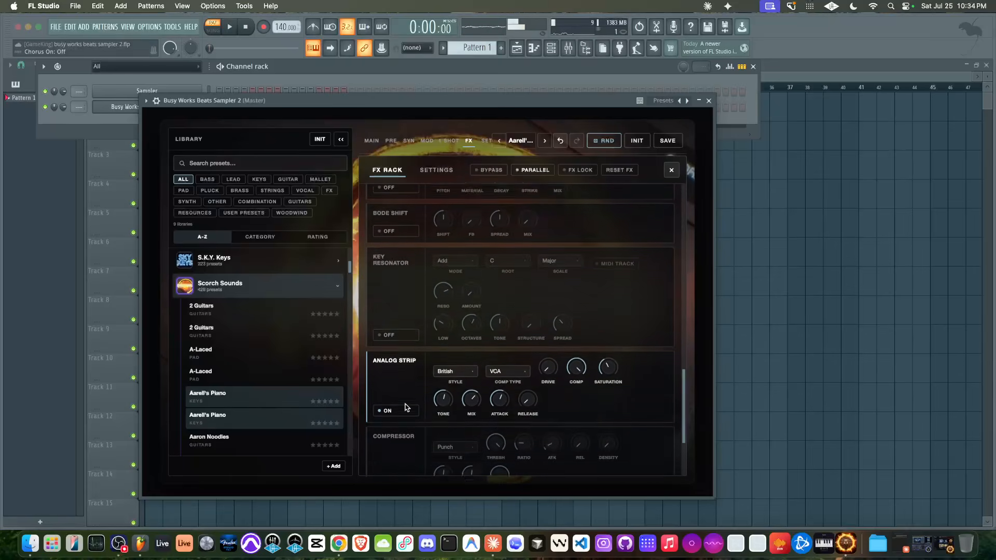
Switch off the Drive, Reverb and Delay effects in the FX rack.
{"action": "left_click", "coordinate": [395, 384]}
{"action": "left_click", "coordinate": [394, 340]}
{"action": "left_click", "coordinate": [394, 264]}
{"action": "scroll", "coordinate": [404, 303], "scroll_direction": "up", "scroll_amount": 3}
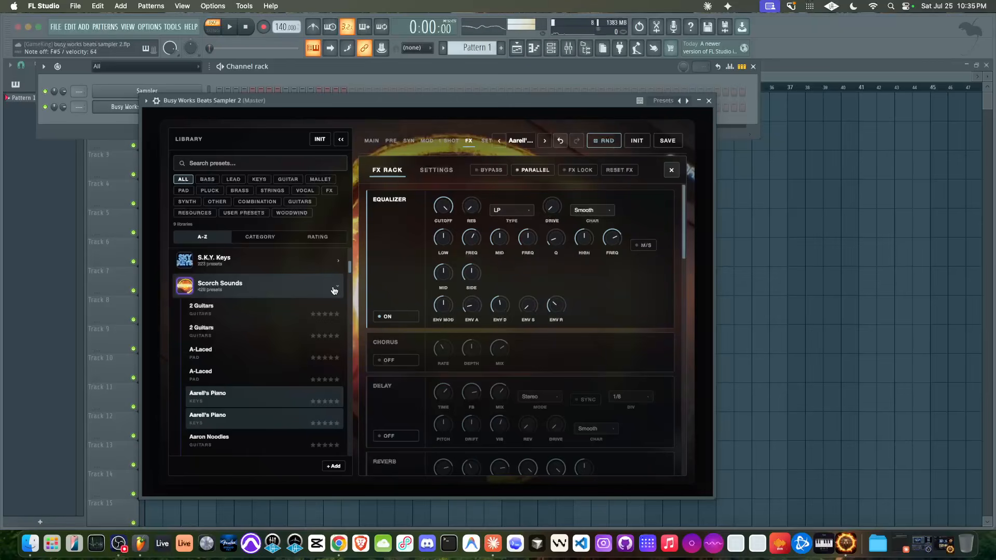
Load Adjacent Flute from the S.K.Y. Keys library and turn down the first knob beside the voice modes on the main page.
{"action": "left_click", "coordinate": [209, 267]}
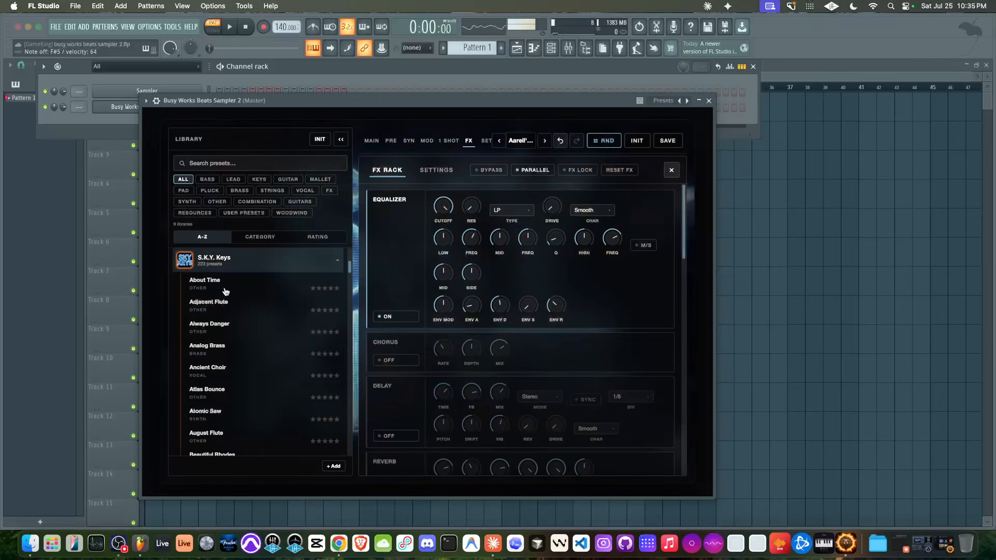
{"action": "left_click", "coordinate": [226, 308]}
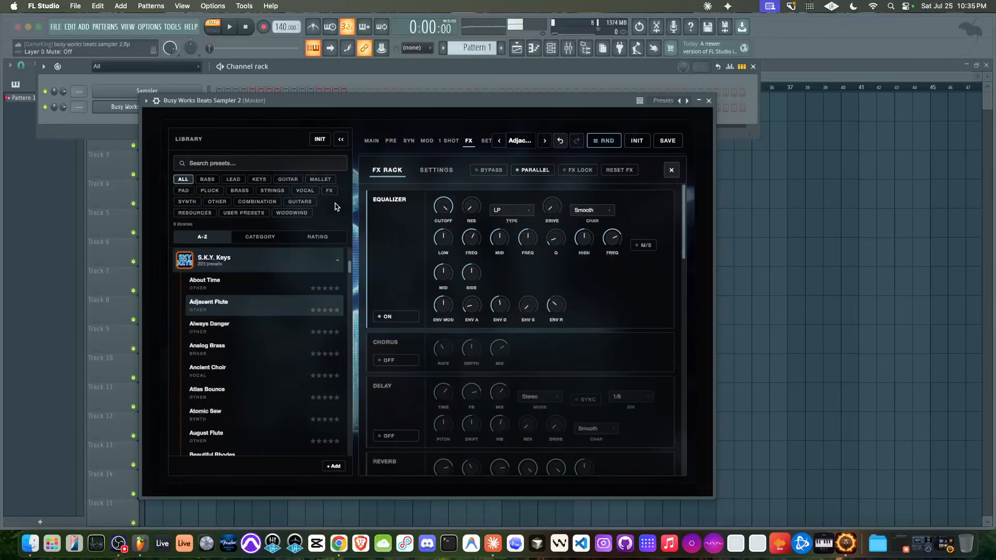
{"action": "left_click", "coordinate": [341, 139]}
{"action": "left_click", "coordinate": [672, 169]}
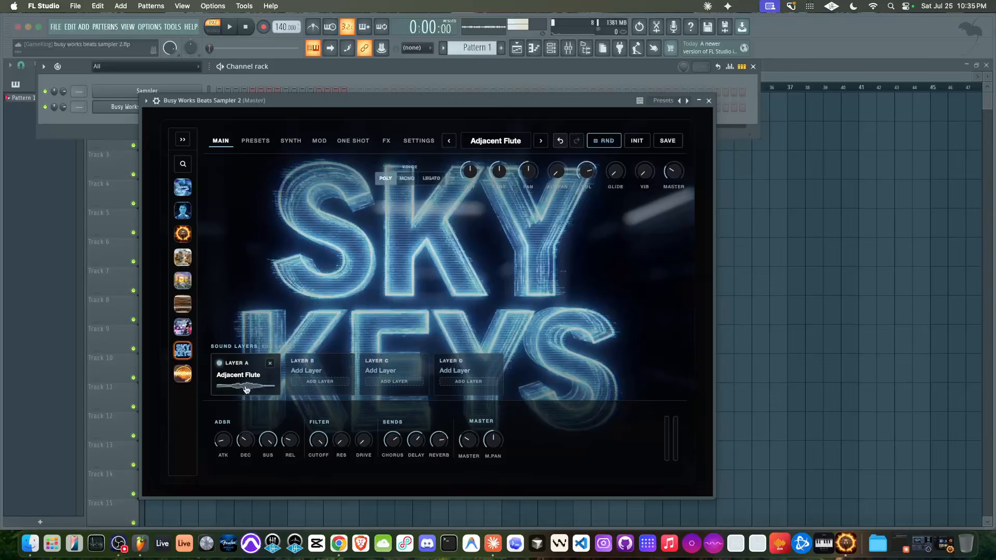
{"action": "left_click_drag", "start_coordinate": [470, 171], "coordinate": [472, 192]}
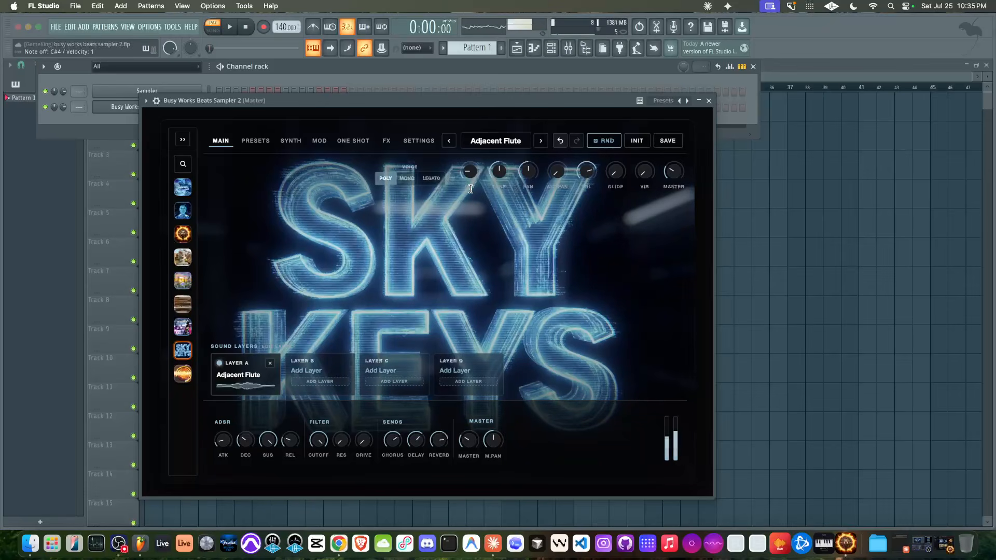
Switch on the Delay effect, raise its REV and VIB amounts, and set its pitch to +12 st.
{"action": "left_click", "coordinate": [386, 142]}
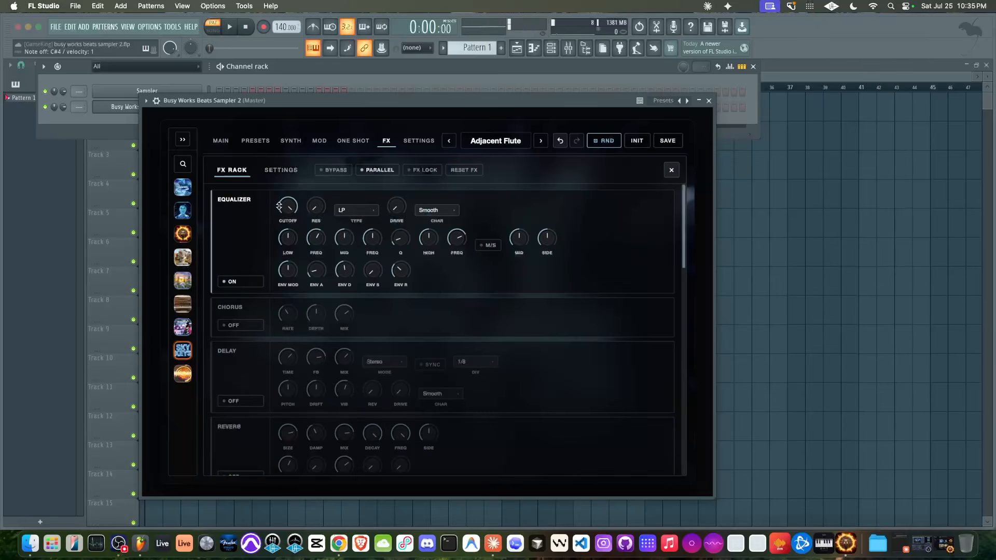
{"action": "scroll", "coordinate": [259, 260], "scroll_direction": "down", "scroll_amount": 3}
{"action": "left_click", "coordinate": [245, 323]}
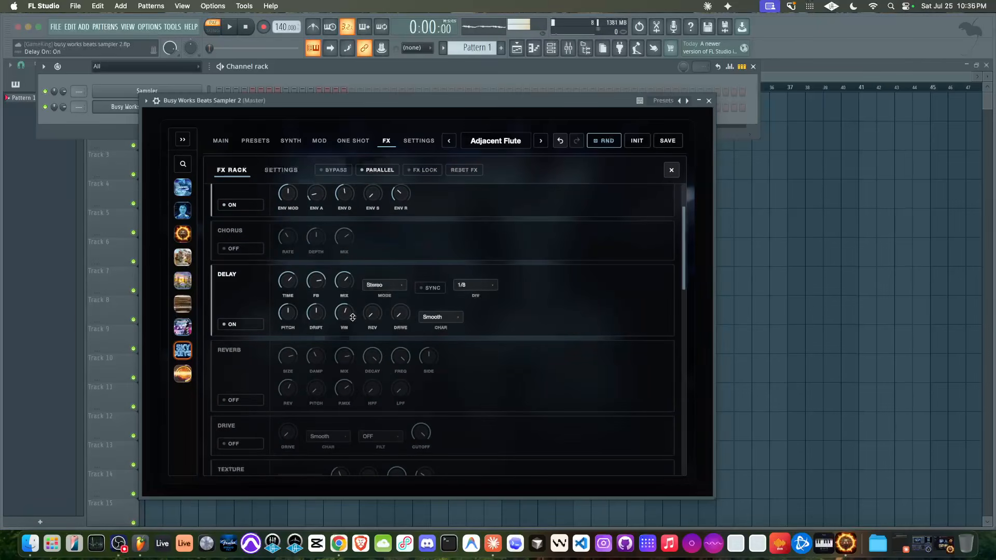
{"action": "left_click_drag", "start_coordinate": [373, 317], "coordinate": [380, 285]}
{"action": "left_click_drag", "start_coordinate": [337, 315], "coordinate": [299, 302]}
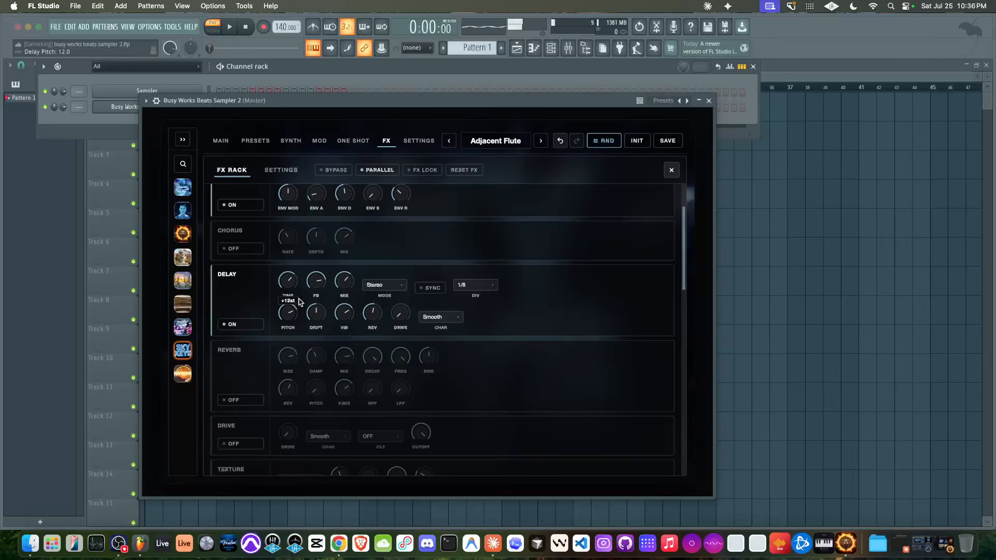
Set the Delay to Ping Pong mode with sync on and a 1/4 division.
{"action": "left_click", "coordinate": [397, 286]}
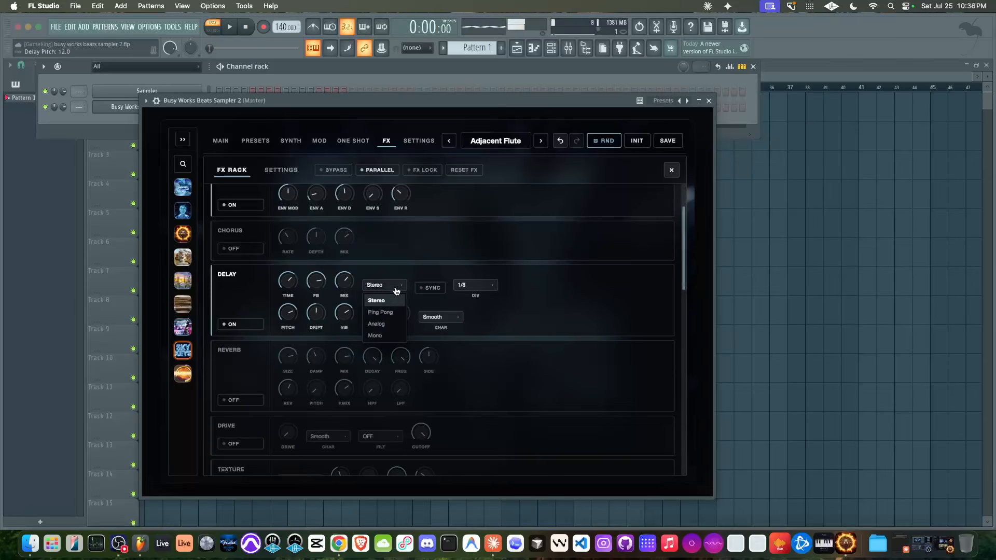
{"action": "left_click", "coordinate": [384, 313]}
{"action": "left_click", "coordinate": [434, 291]}
{"action": "left_click", "coordinate": [476, 286]}
{"action": "left_click", "coordinate": [473, 359]}
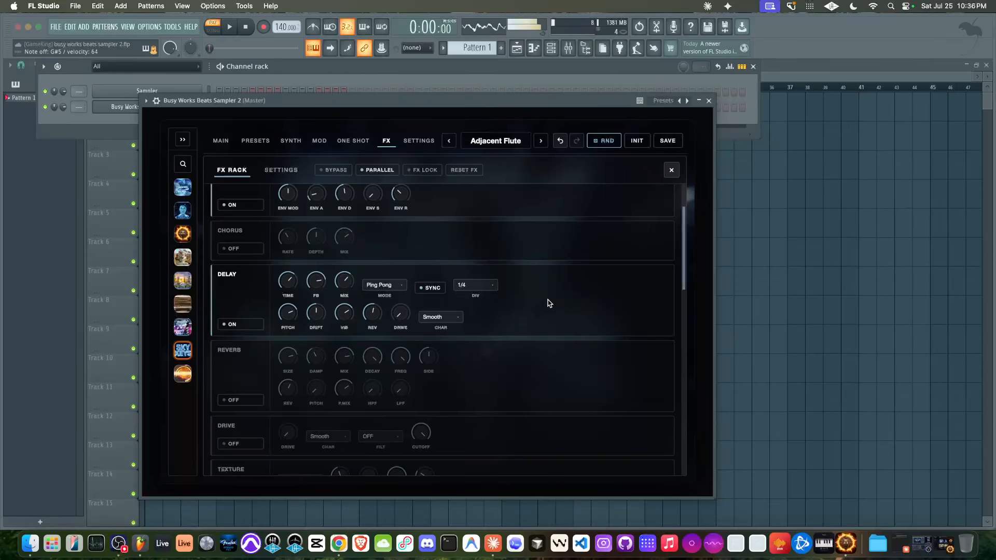
Switch on Chorus and Reverb, and raise the Reverb's HPF, LPF and pitch.
{"action": "left_click", "coordinate": [240, 251]}
{"action": "left_click", "coordinate": [254, 399]}
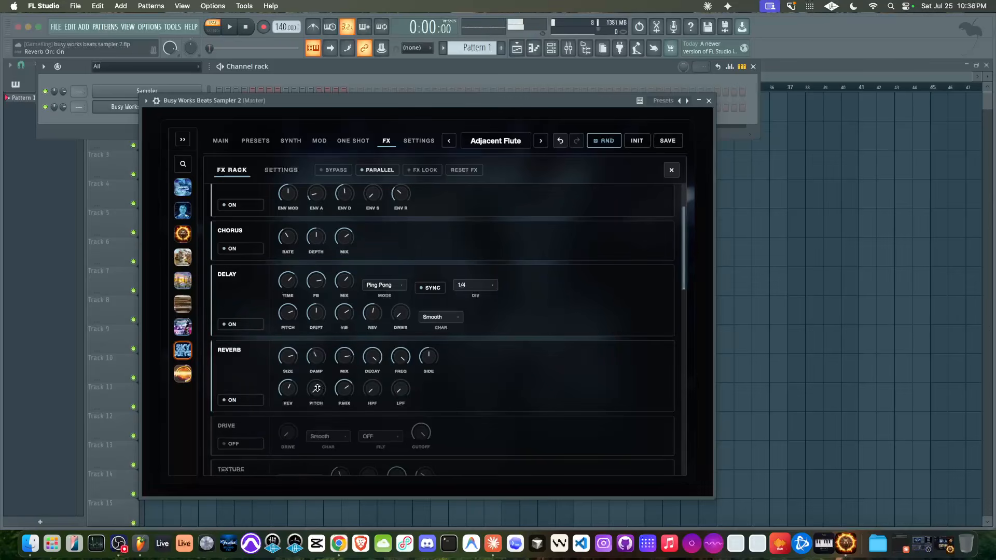
{"action": "left_click_drag", "start_coordinate": [377, 393], "coordinate": [422, 349]}
{"action": "left_click", "coordinate": [396, 394]}
{"action": "left_click_drag", "start_coordinate": [316, 389], "coordinate": [334, 326]}
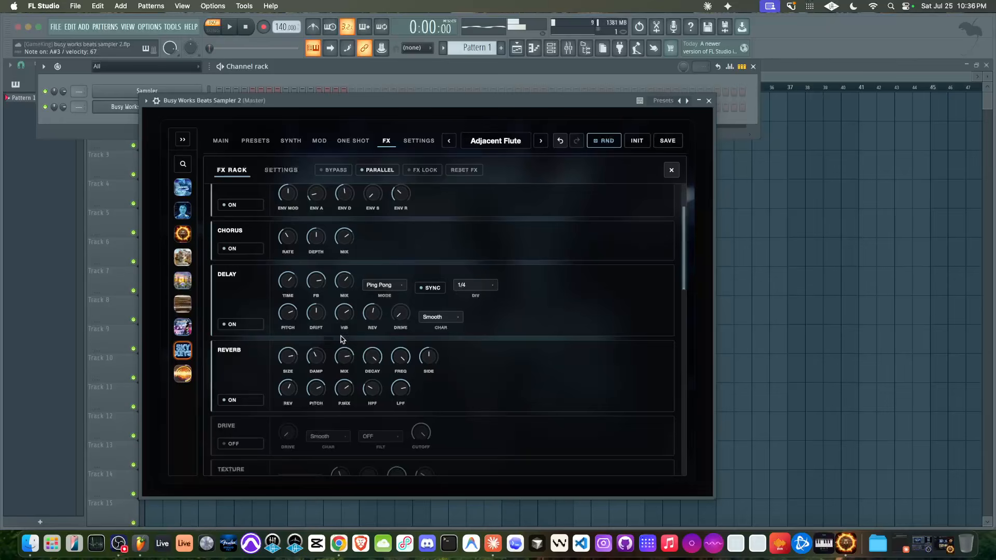
Reset the Reverb's pitch, pitch mix and decay while Delay is off, and switch Reverb off and Delay back on.
{"action": "left_click", "coordinate": [233, 324]}
{"action": "left_click", "coordinate": [240, 400]}
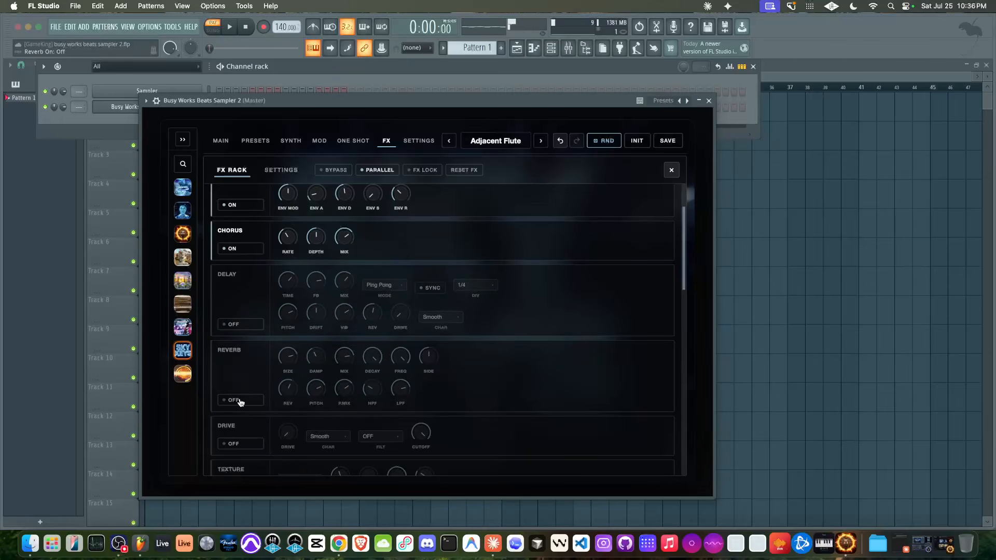
{"action": "left_click", "coordinate": [240, 400]}
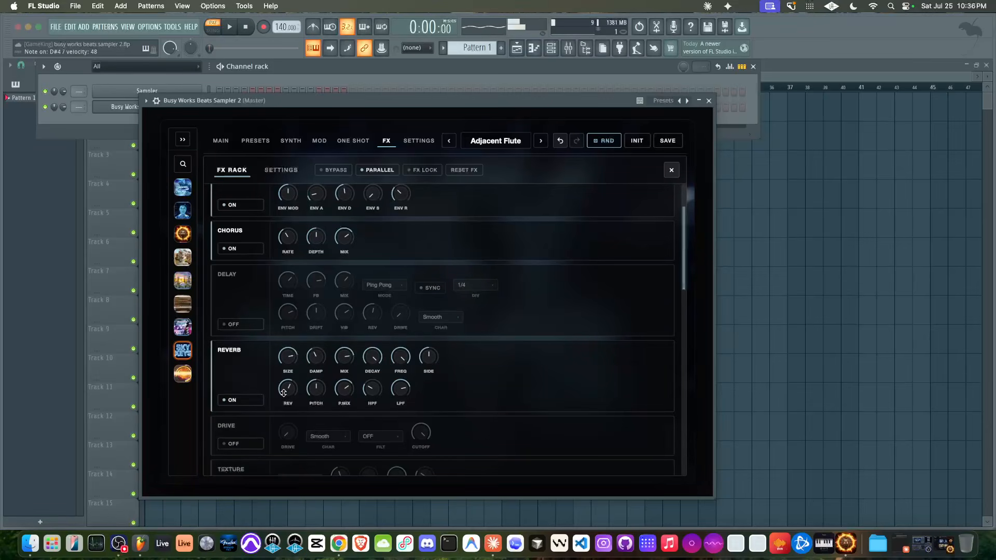
{"action": "double_click", "coordinate": [350, 387]}
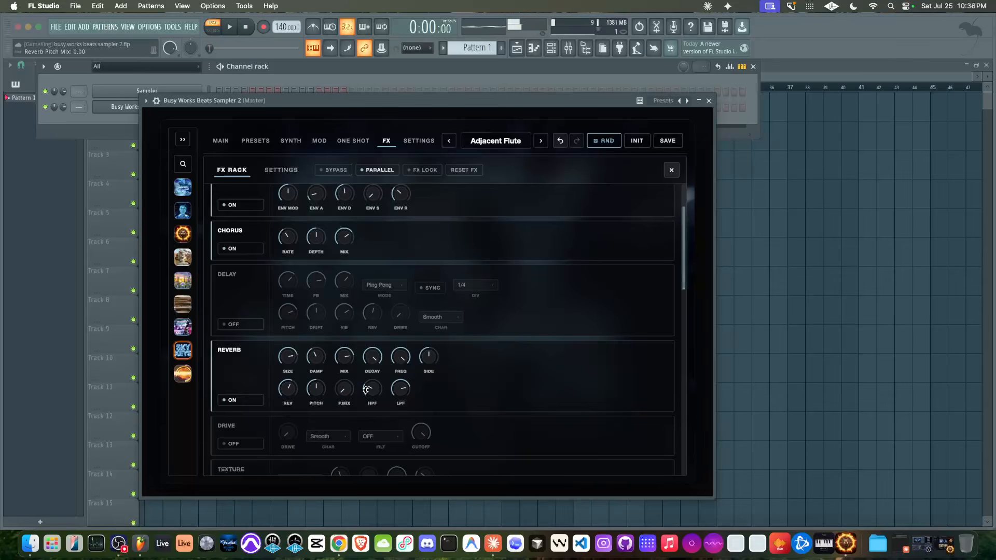
{"action": "double_click", "coordinate": [376, 359]}
{"action": "left_click", "coordinate": [247, 404]}
{"action": "left_click", "coordinate": [255, 329]}
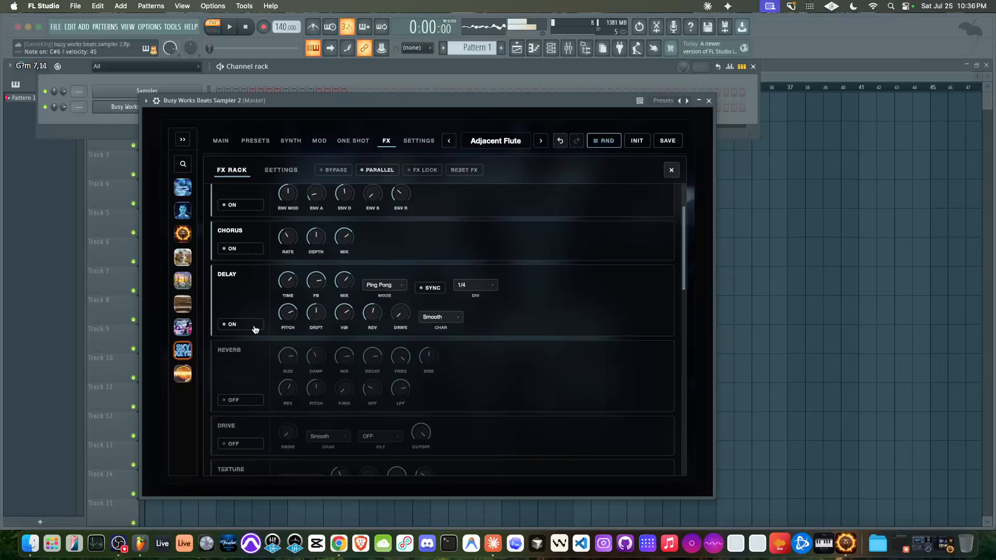
Switch on the Texture effect and choose Ocean Waves as its sound file.
{"action": "scroll", "coordinate": [428, 234], "scroll_direction": "down", "scroll_amount": 3}
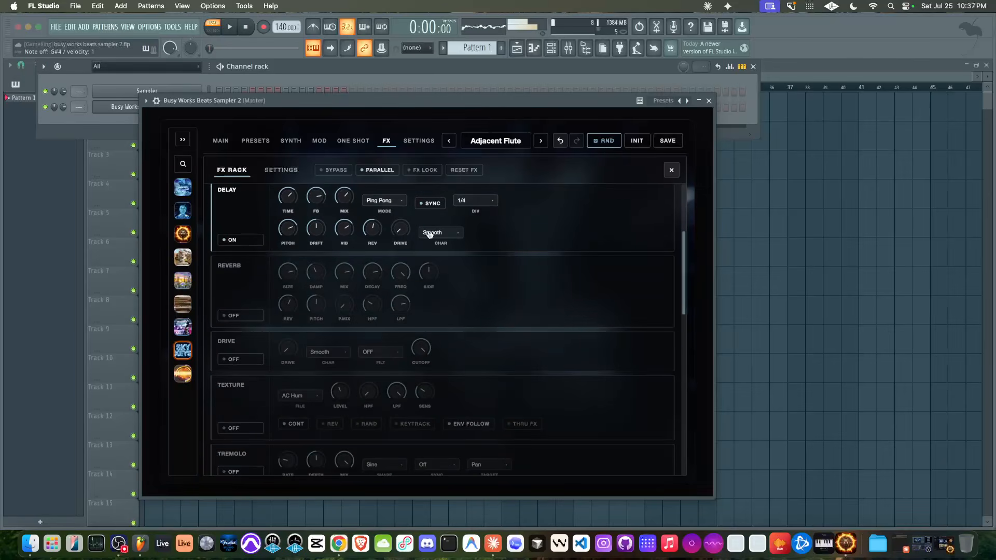
{"action": "scroll", "coordinate": [262, 349], "scroll_direction": "down", "scroll_amount": 5}
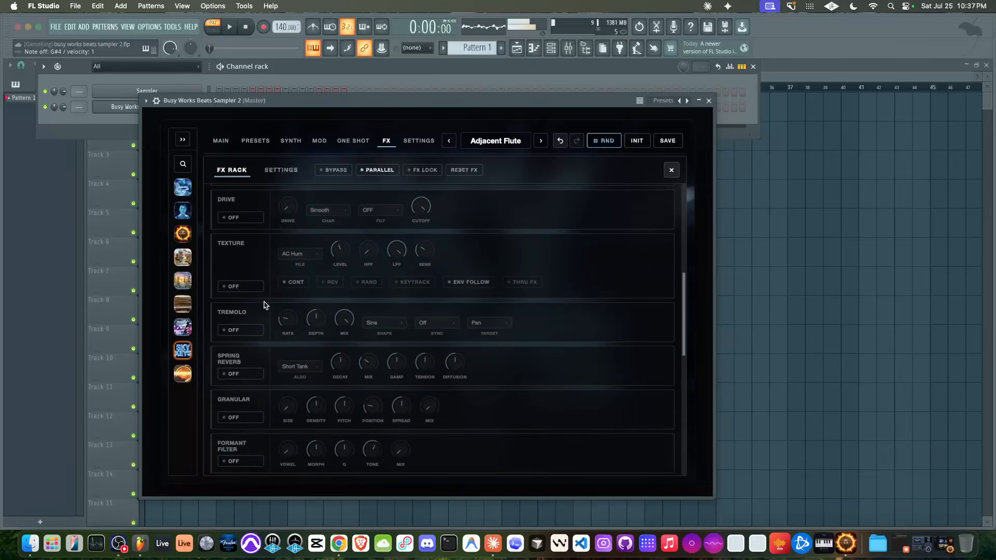
{"action": "left_click", "coordinate": [254, 286]}
{"action": "left_click", "coordinate": [298, 254]}
{"action": "scroll", "coordinate": [304, 322], "scroll_direction": "down", "scroll_amount": 5}
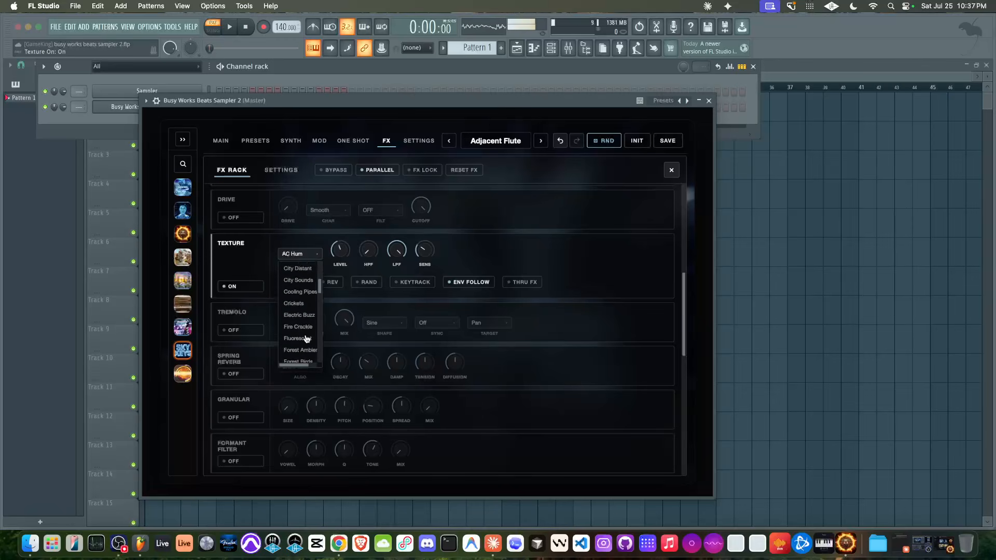
{"action": "scroll", "coordinate": [306, 338], "scroll_direction": "down", "scroll_amount": 6}
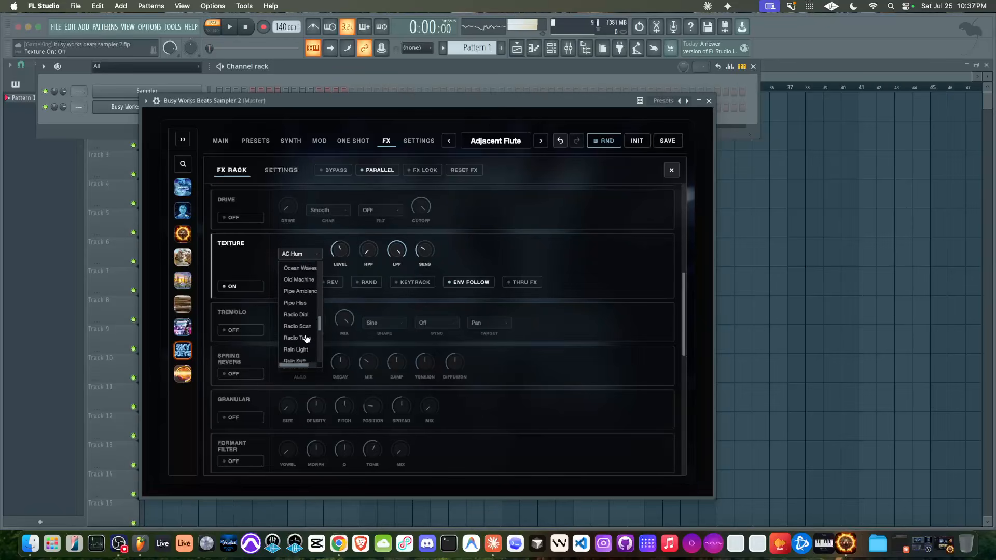
{"action": "scroll", "coordinate": [306, 339], "scroll_direction": "up", "scroll_amount": 1}
{"action": "left_click", "coordinate": [304, 291]}
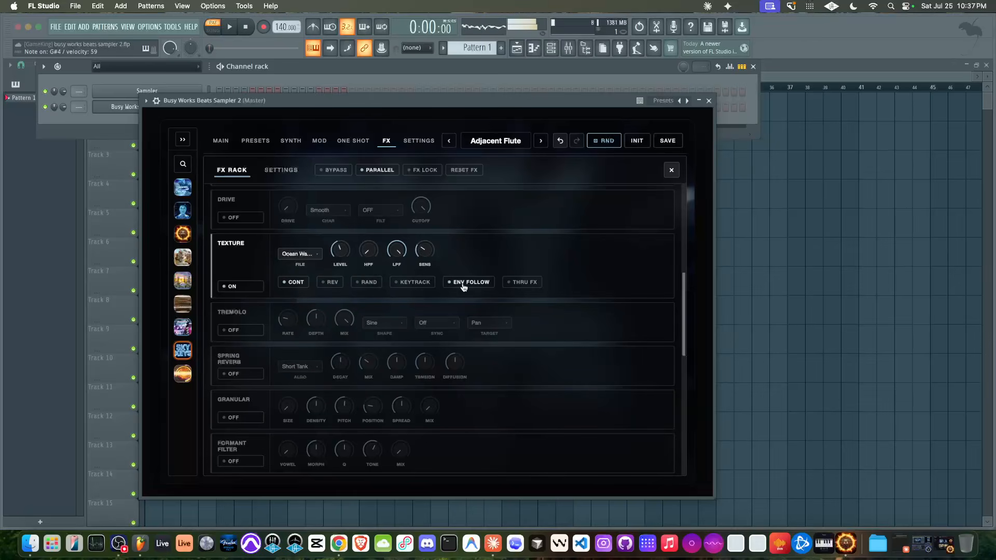
Raise the Texture's level and HPF while auditioning it with Thru FX on, and switch Thru FX off again.
{"action": "left_click", "coordinate": [519, 282]}
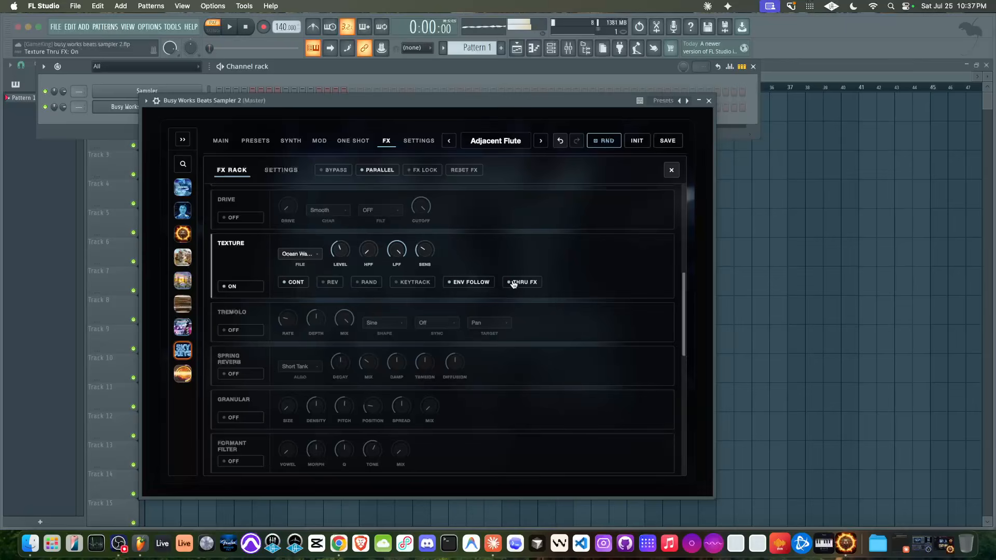
{"action": "left_click_drag", "start_coordinate": [345, 247], "coordinate": [404, 241]}
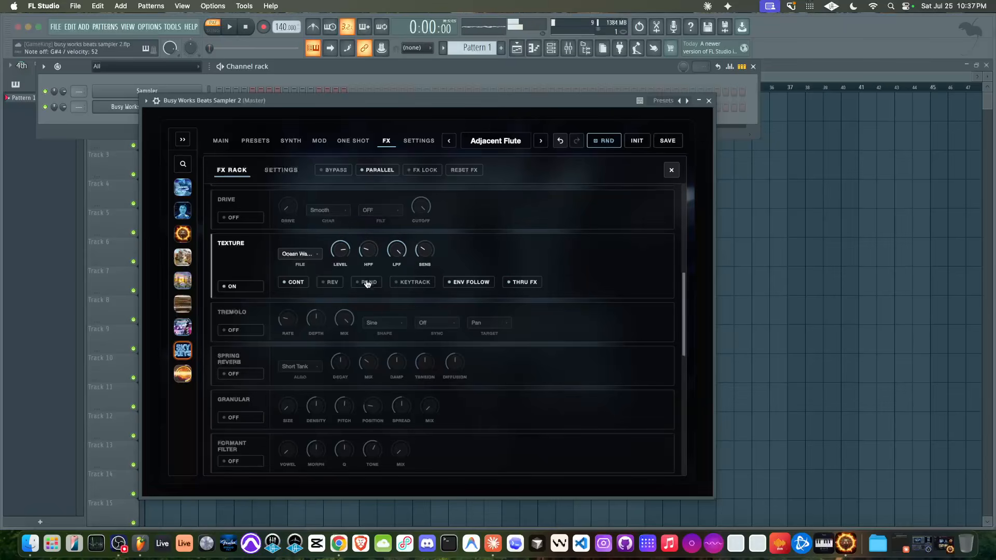
{"action": "left_click", "coordinate": [512, 283]}
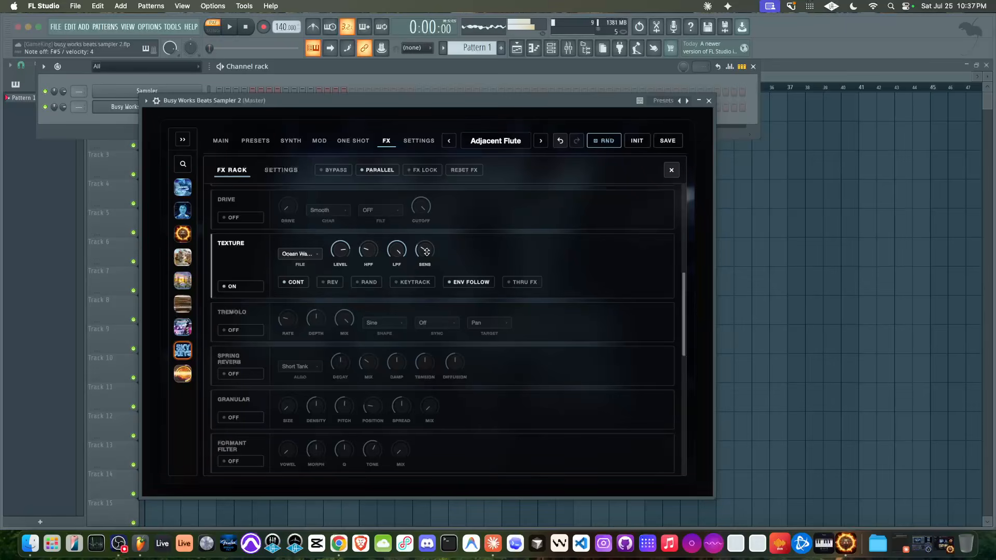
Bypass the whole FX rack to compare the dry sound, and re-enable the effects.
{"action": "scroll", "coordinate": [383, 230], "scroll_direction": "up", "scroll_amount": 5}
{"action": "scroll", "coordinate": [381, 230], "scroll_direction": "down", "scroll_amount": 3}
{"action": "scroll", "coordinate": [381, 230], "scroll_direction": "up", "scroll_amount": 3}
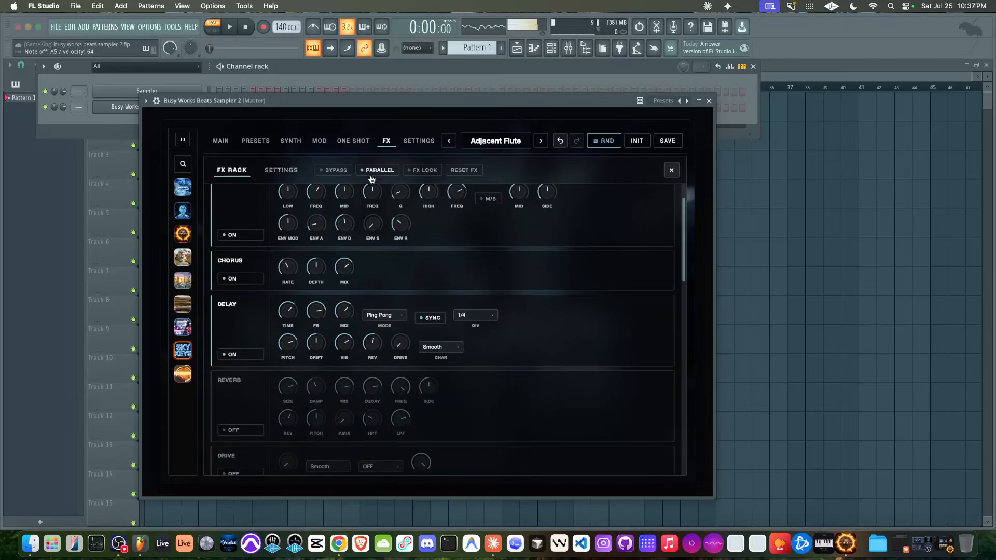
{"action": "left_click", "coordinate": [340, 171]}
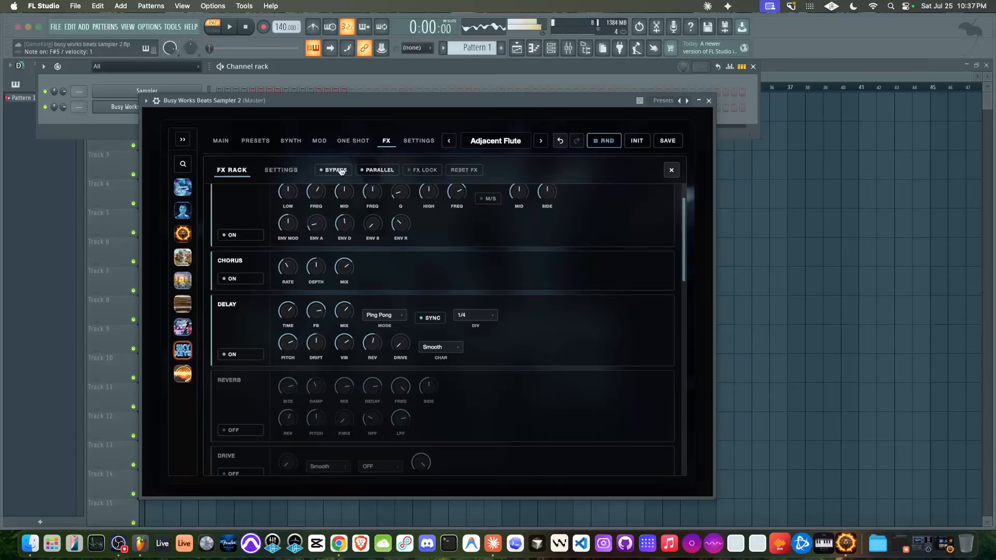
{"action": "left_click", "coordinate": [341, 171]}
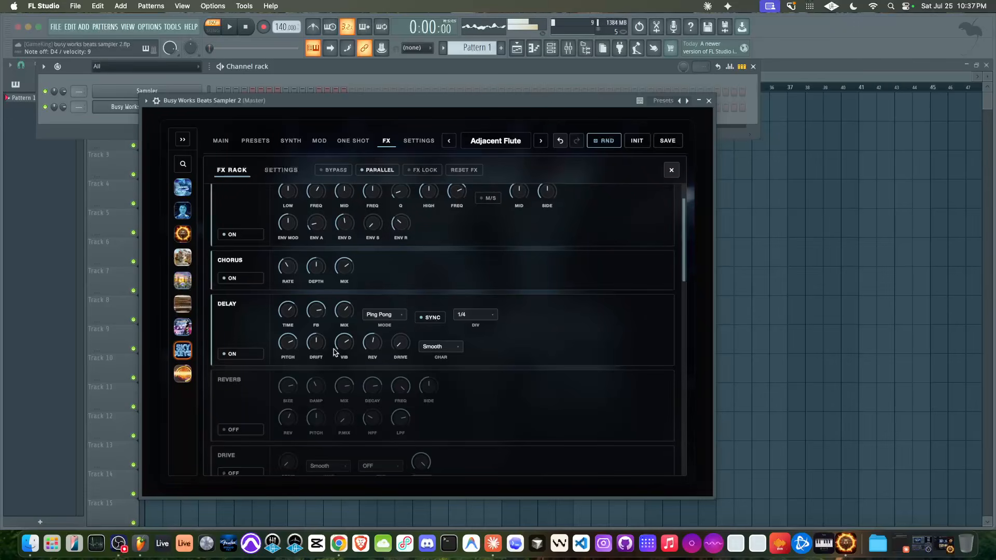
Look through the remaining effects in the FX rack, from Granular down to Stereo Width.
{"action": "scroll", "coordinate": [335, 352], "scroll_direction": "down", "scroll_amount": 10}
{"action": "scroll", "coordinate": [284, 301], "scroll_direction": "down", "scroll_amount": 5}
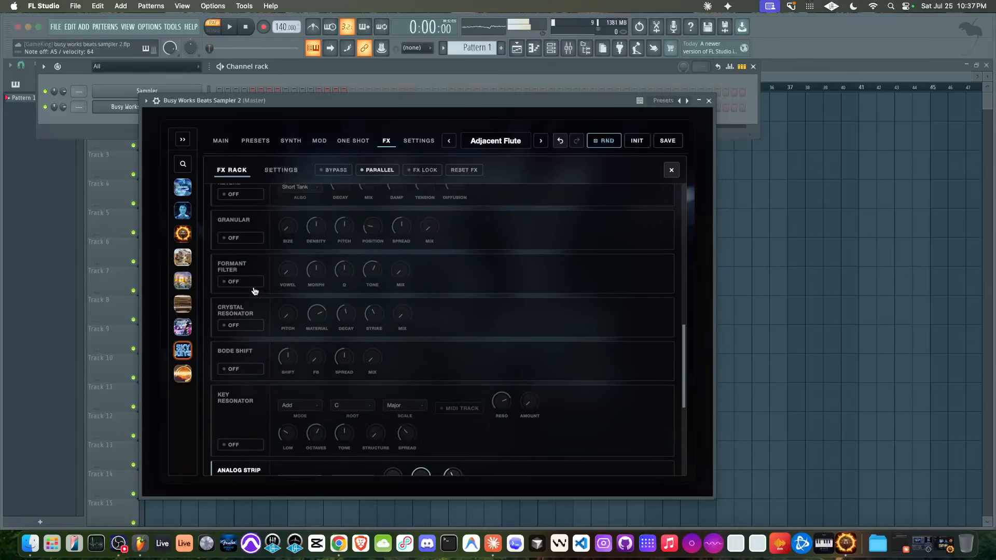
{"action": "scroll", "coordinate": [254, 290], "scroll_direction": "down", "scroll_amount": 2}
{"action": "scroll", "coordinate": [273, 306], "scroll_direction": "down", "scroll_amount": 3}
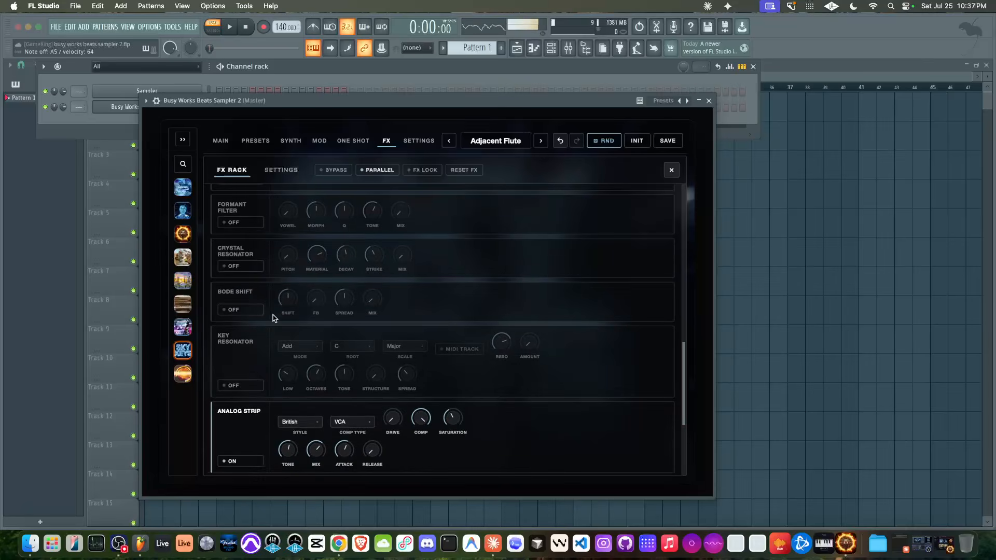
{"action": "scroll", "coordinate": [274, 317], "scroll_direction": "down", "scroll_amount": 3}
{"action": "scroll", "coordinate": [252, 321], "scroll_direction": "down", "scroll_amount": 1}
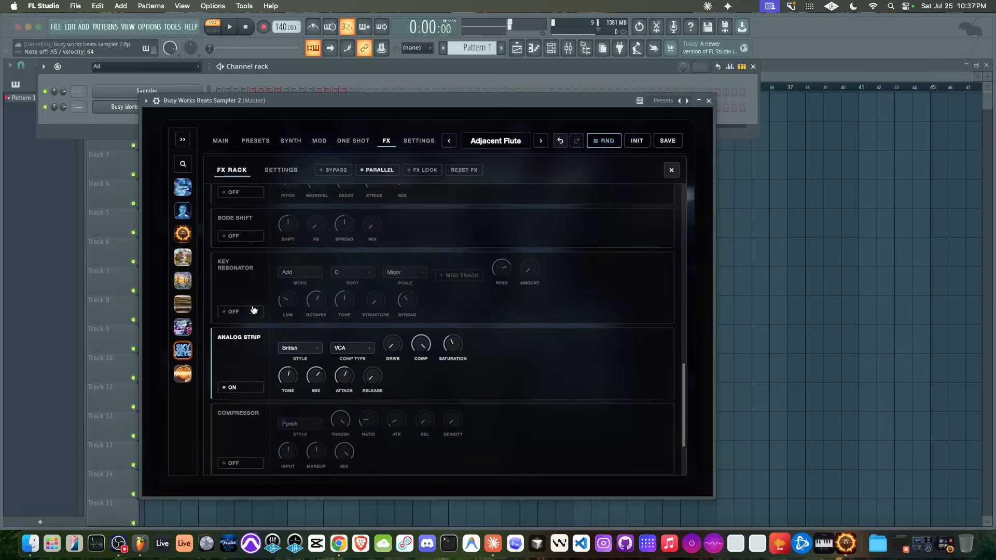
{"action": "scroll", "coordinate": [254, 311], "scroll_direction": "down", "scroll_amount": 4}
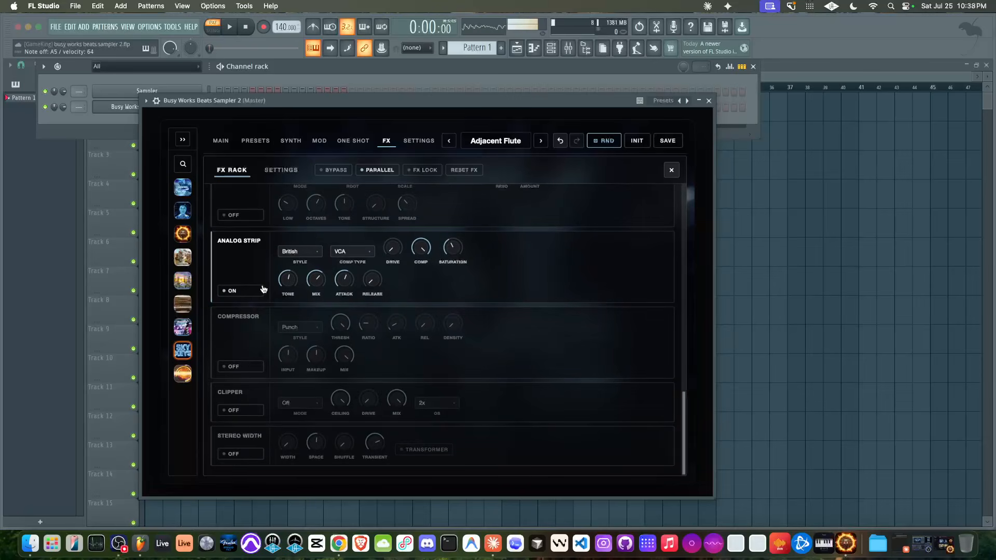
{"action": "scroll", "coordinate": [263, 289], "scroll_direction": "up", "scroll_amount": 5}
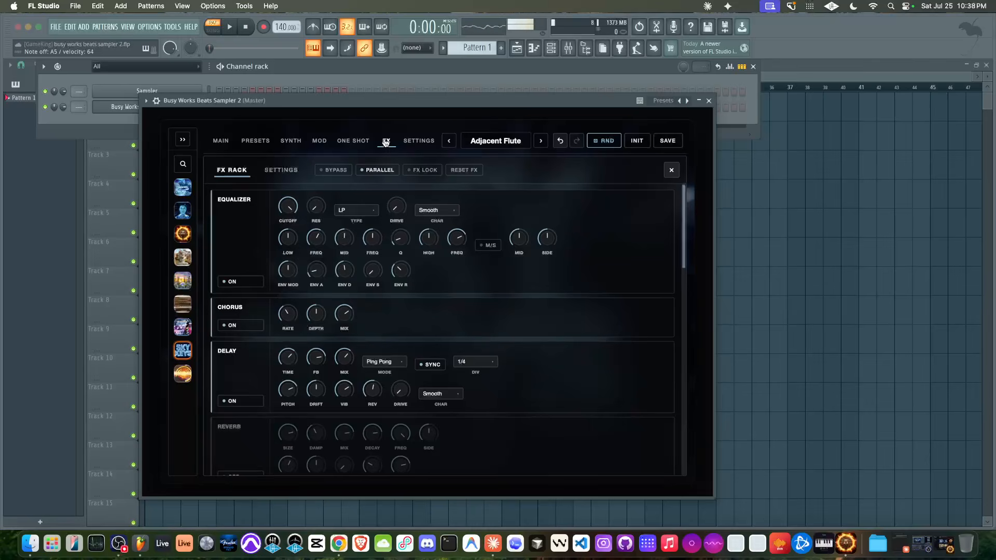
Look at the pitch, voice and loop settings, and review the modulation sources available for route 1 in the mod matrix.
{"action": "left_click", "coordinate": [411, 143]}
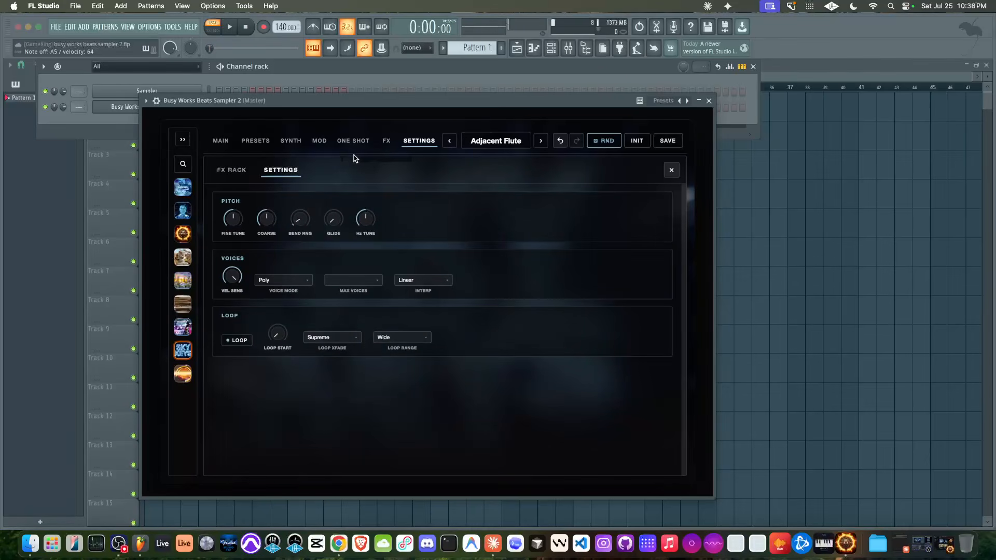
{"action": "left_click", "coordinate": [318, 141]}
{"action": "left_click", "coordinate": [284, 262]}
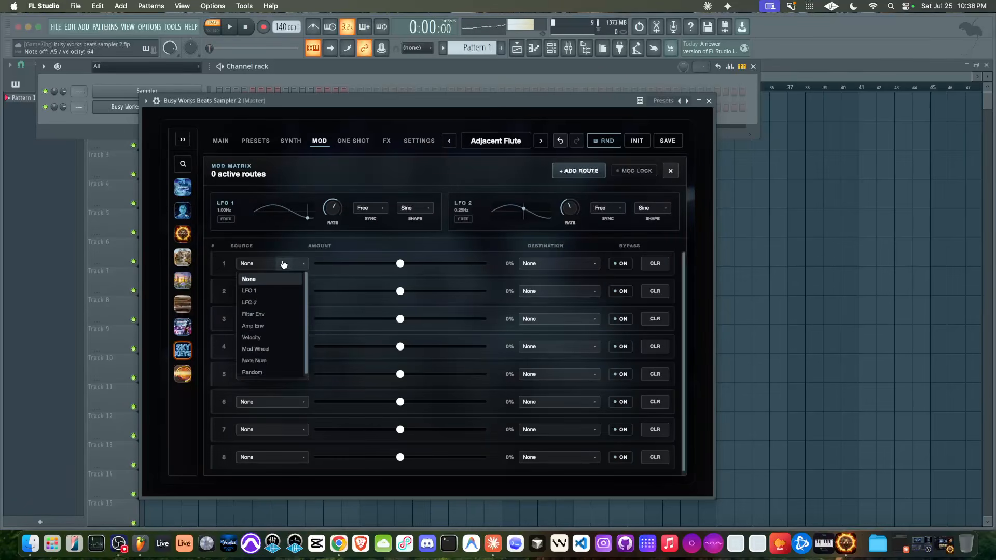
{"action": "left_click", "coordinate": [300, 257]}
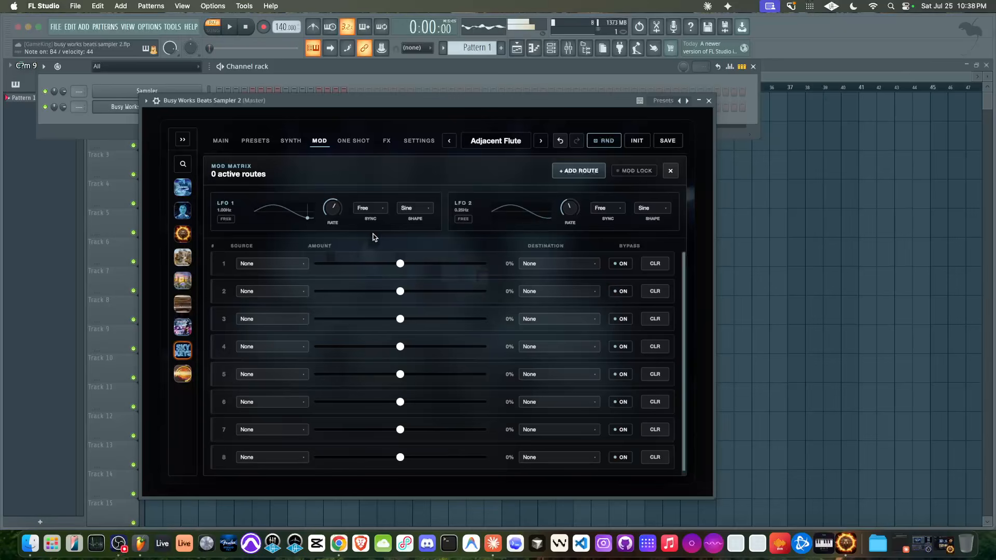
Route LFO 1 to Filter Cutoff on mod matrix route 1 with a positive amount, and check the main page while playing.
{"action": "left_click", "coordinate": [283, 263]}
{"action": "left_click", "coordinate": [271, 280]}
{"action": "left_click", "coordinate": [556, 265]}
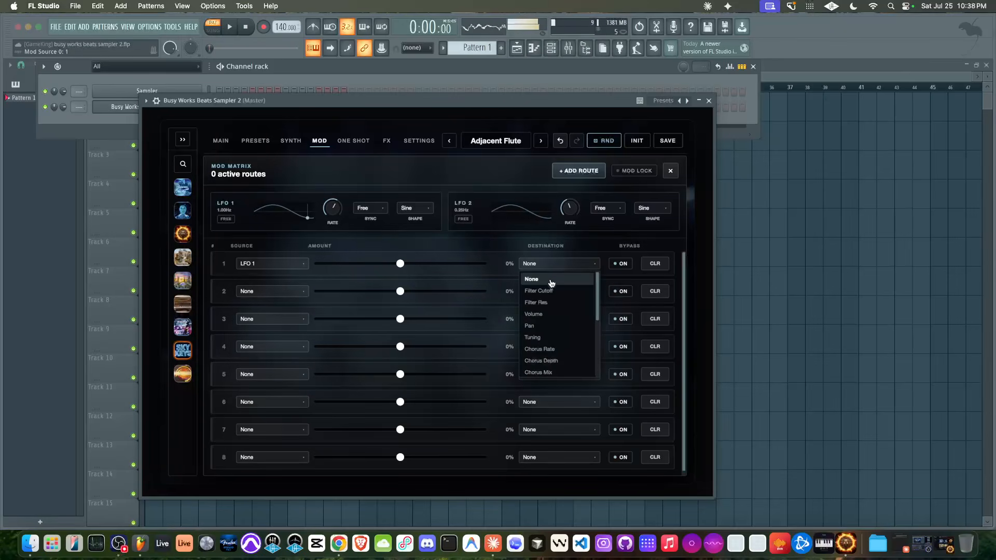
{"action": "left_click", "coordinate": [549, 291]}
{"action": "left_click_drag", "start_coordinate": [400, 263], "coordinate": [439, 265]}
{"action": "left_click", "coordinate": [222, 140]}
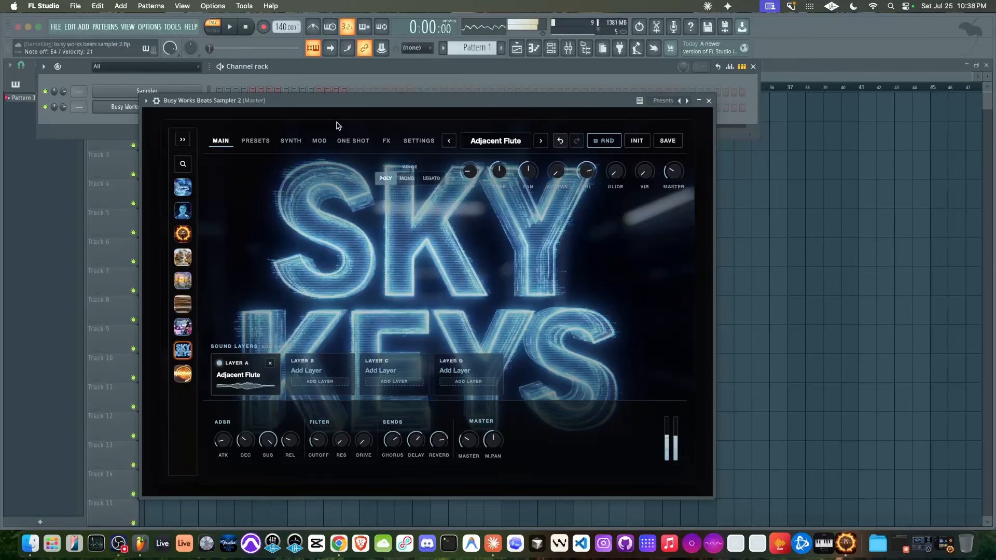
Raise the route 1 modulation amount to +78% and sync LFO 1 to 1/2.
{"action": "left_click", "coordinate": [320, 143]}
{"action": "left_click_drag", "start_coordinate": [444, 269], "coordinate": [473, 269]}
{"action": "left_click", "coordinate": [386, 213]}
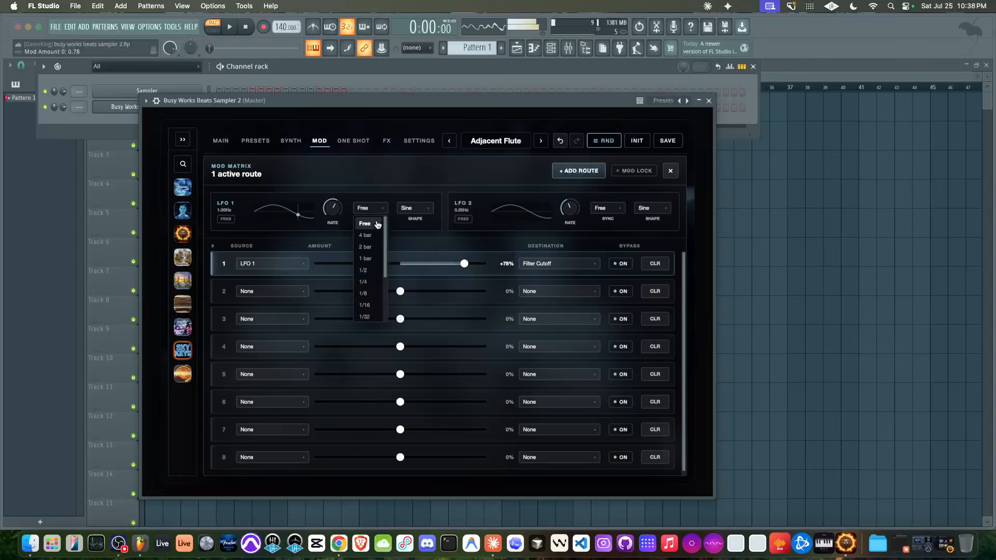
{"action": "left_click", "coordinate": [371, 276]}
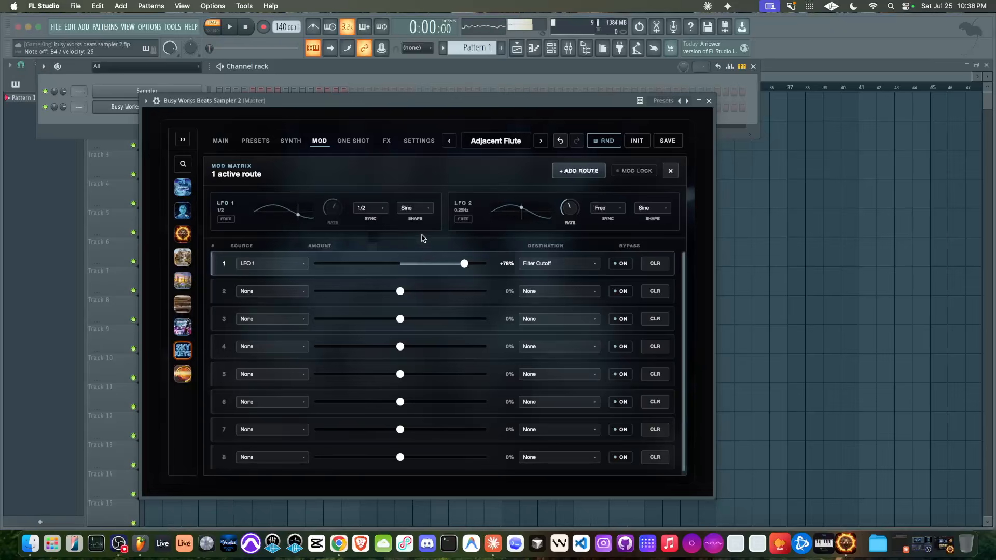
Set both the source and the destination of mod matrix route 1 back to None.
{"action": "left_click", "coordinate": [271, 263]}
{"action": "left_click", "coordinate": [269, 276]}
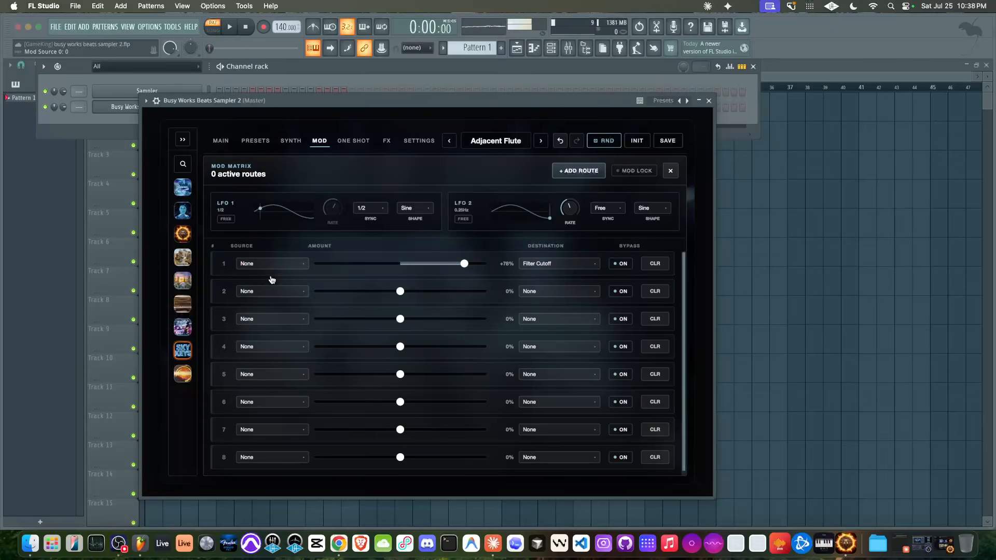
{"action": "left_click", "coordinate": [547, 264]}
{"action": "left_click", "coordinate": [550, 280]}
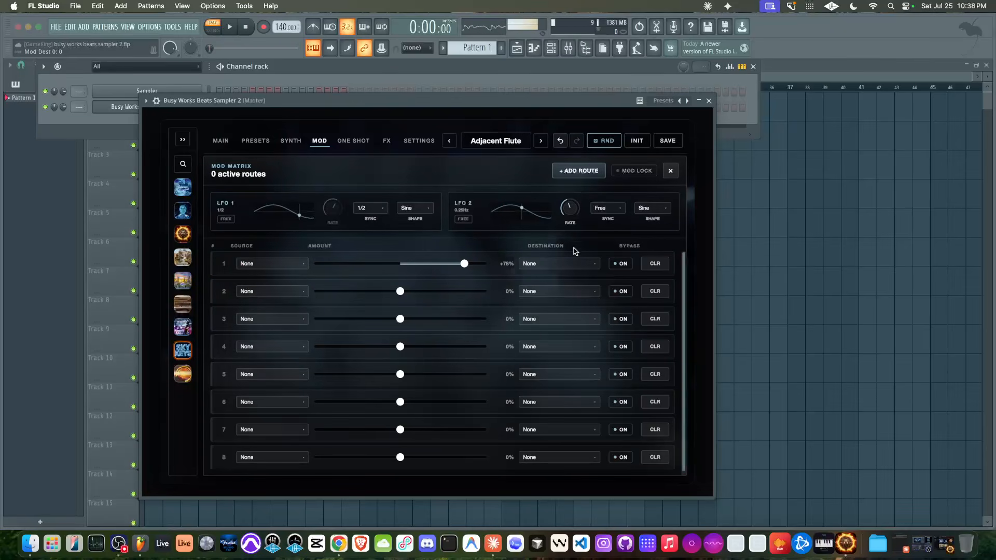
Look at the preset browser, and expand and collapse the library sidebar to compare the two ways of browsing.
{"action": "left_click", "coordinate": [248, 146]}
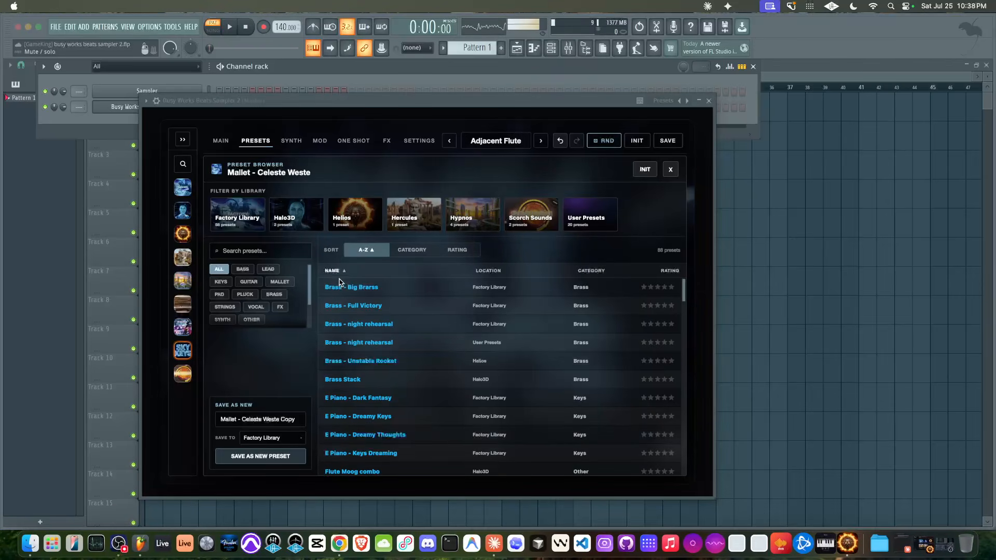
{"action": "left_click", "coordinate": [500, 249]}
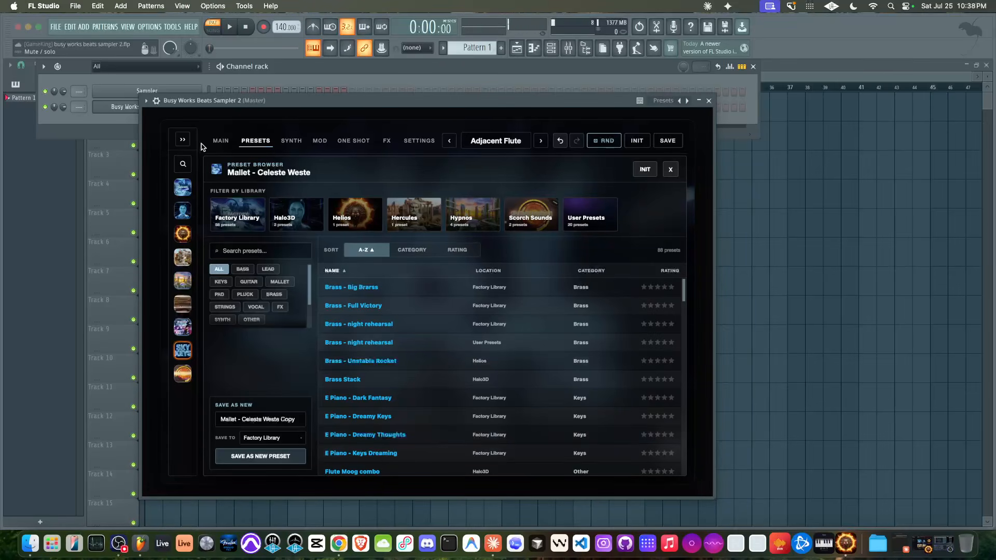
{"action": "left_click", "coordinate": [183, 141]}
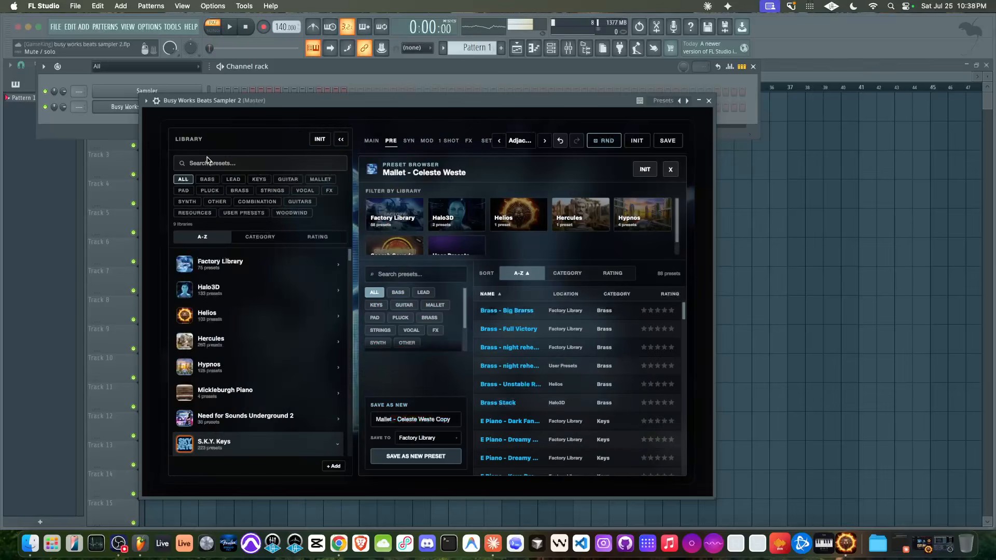
{"action": "left_click", "coordinate": [343, 139]}
{"action": "left_click", "coordinate": [183, 140]}
{"action": "left_click", "coordinate": [343, 140]}
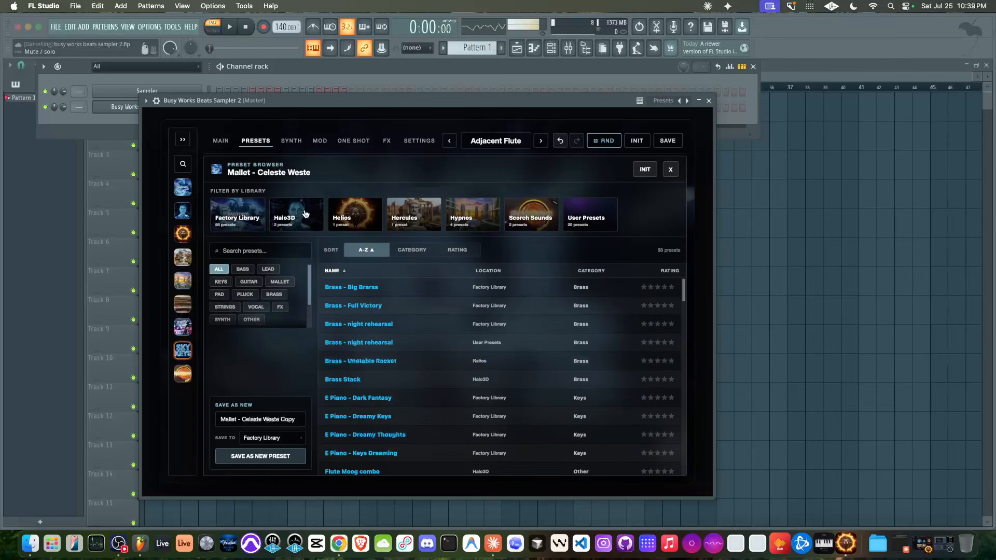
Filter the preset browser to the Factory Library and audition E Piano - Dark Fantasy and Mallet - Dark Lever.
{"action": "left_click", "coordinate": [247, 210]}
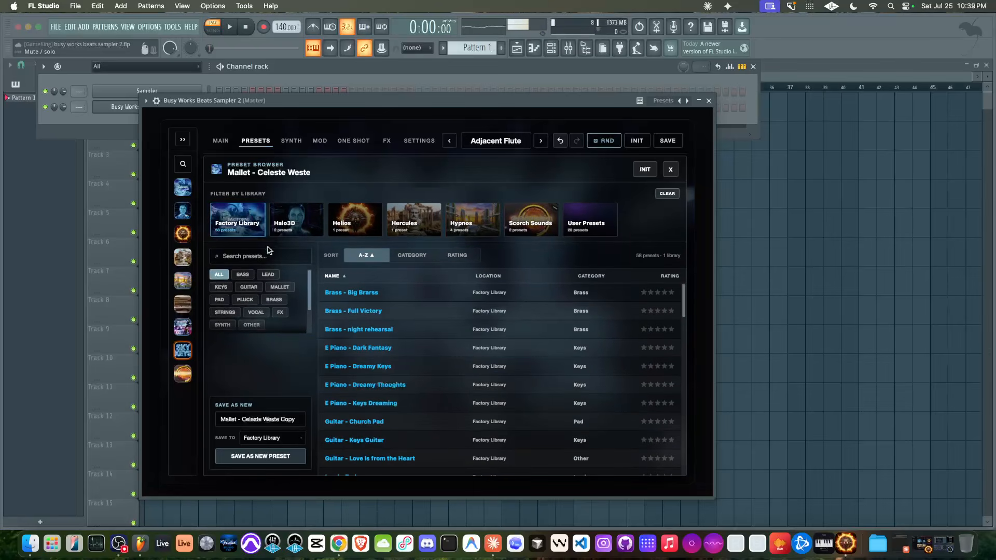
{"action": "left_click", "coordinate": [365, 348]}
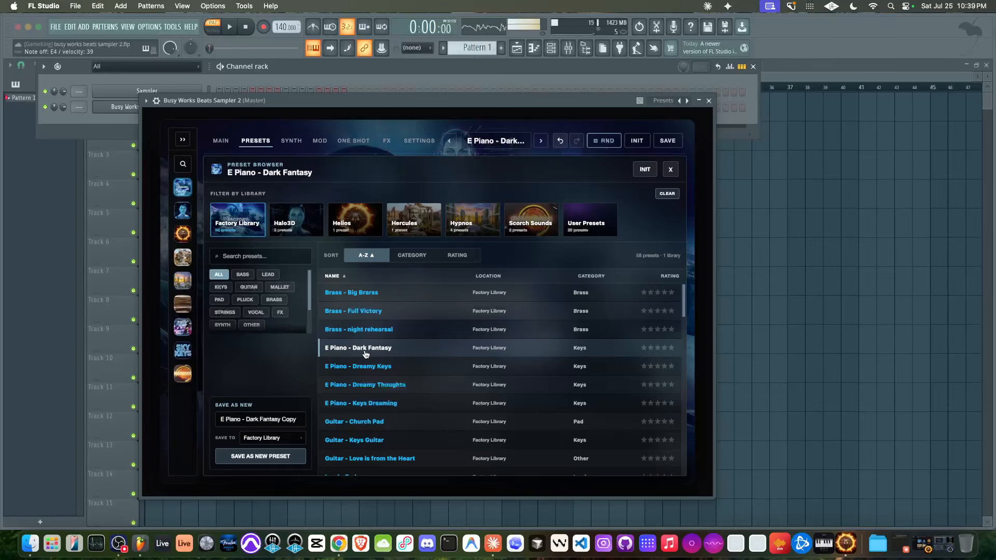
{"action": "scroll", "coordinate": [368, 347], "scroll_direction": "down", "scroll_amount": 5}
{"action": "left_click", "coordinate": [374, 335]}
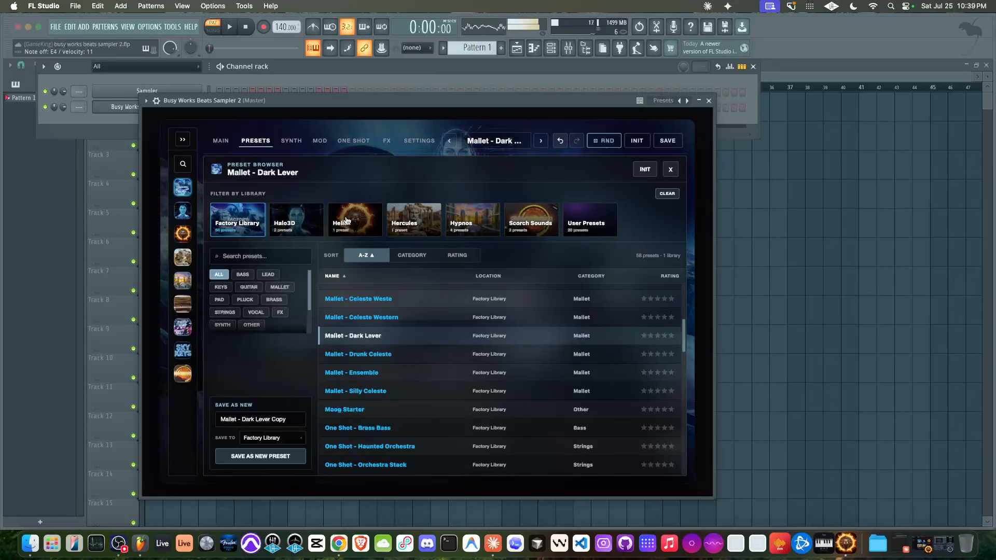
Initialize the sampler to an empty Init patch from the library sidebar, and leave the sidebar expanded.
{"action": "left_click", "coordinate": [183, 139]}
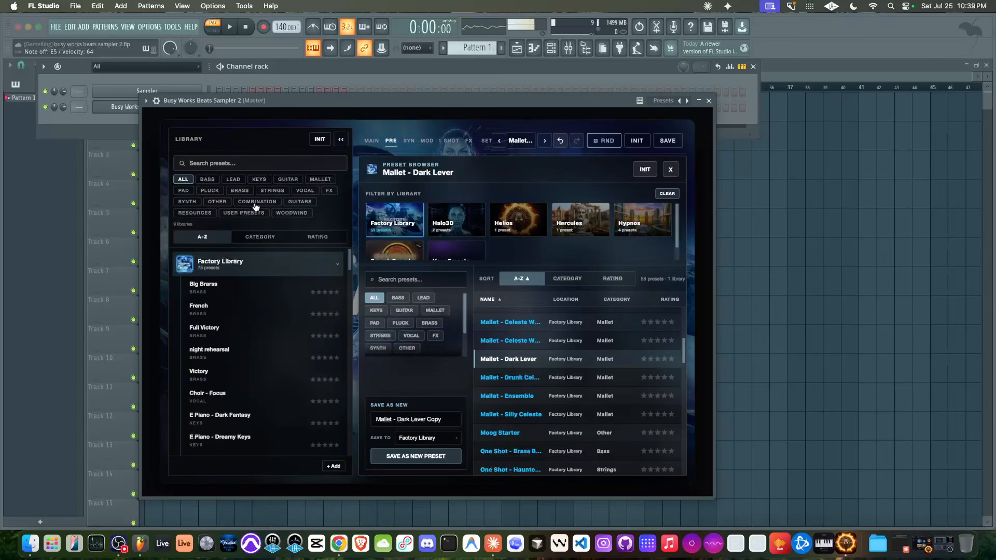
{"action": "left_click", "coordinate": [326, 143]}
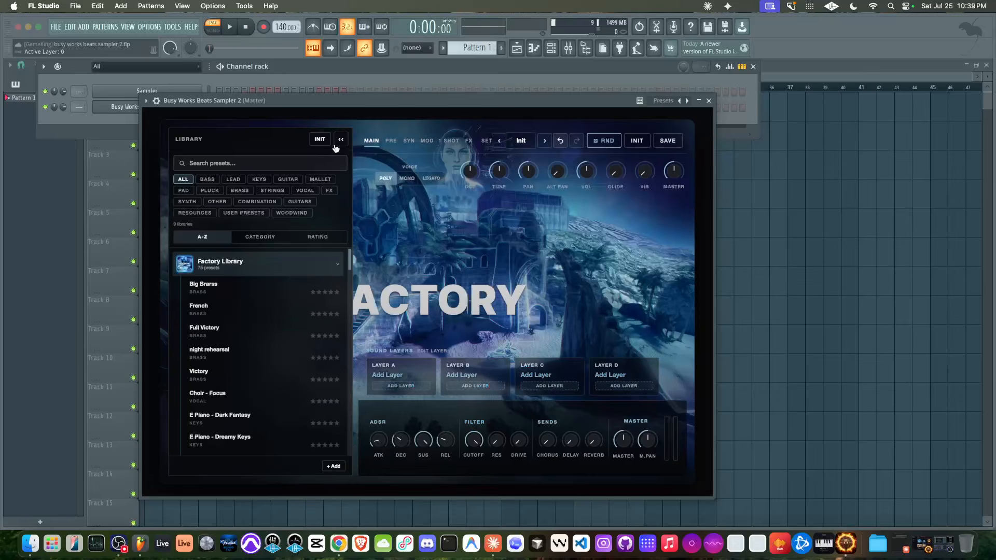
{"action": "left_click", "coordinate": [341, 139]}
{"action": "left_click", "coordinate": [180, 139]}
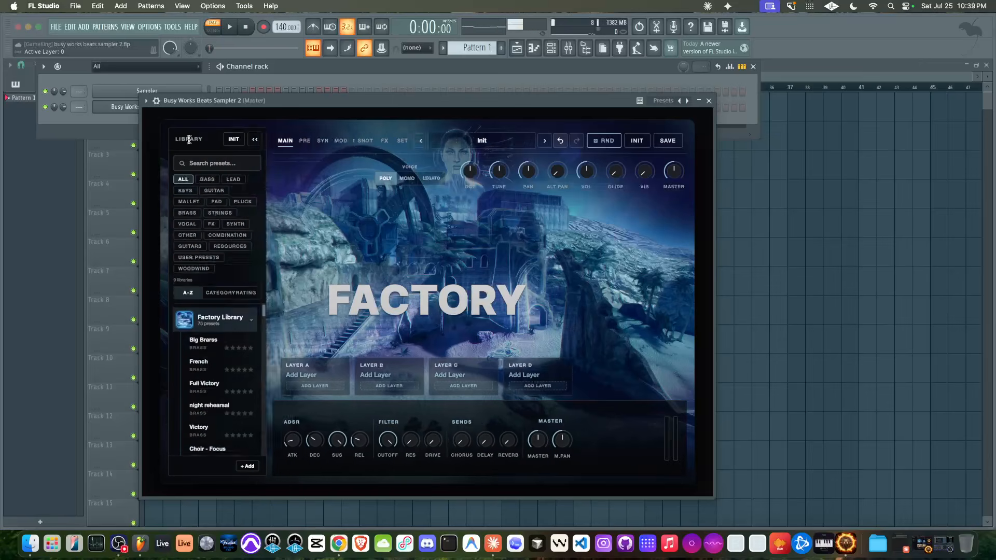
Look through the Factory Library presets and the list of other installed libraries down to Scorch Sounds.
{"action": "scroll", "coordinate": [238, 282], "scroll_direction": "down", "scroll_amount": 15}
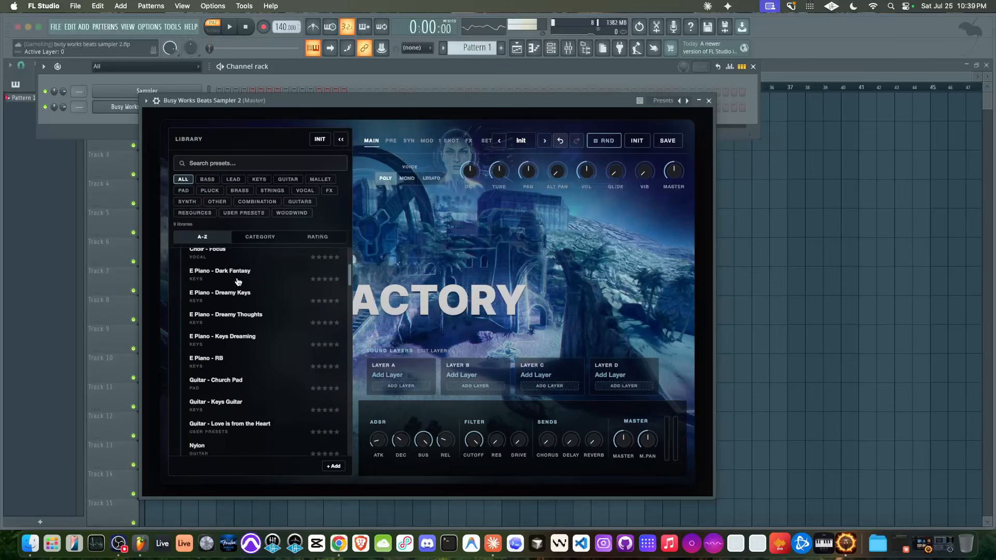
{"action": "scroll", "coordinate": [238, 282], "scroll_direction": "down", "scroll_amount": 20}
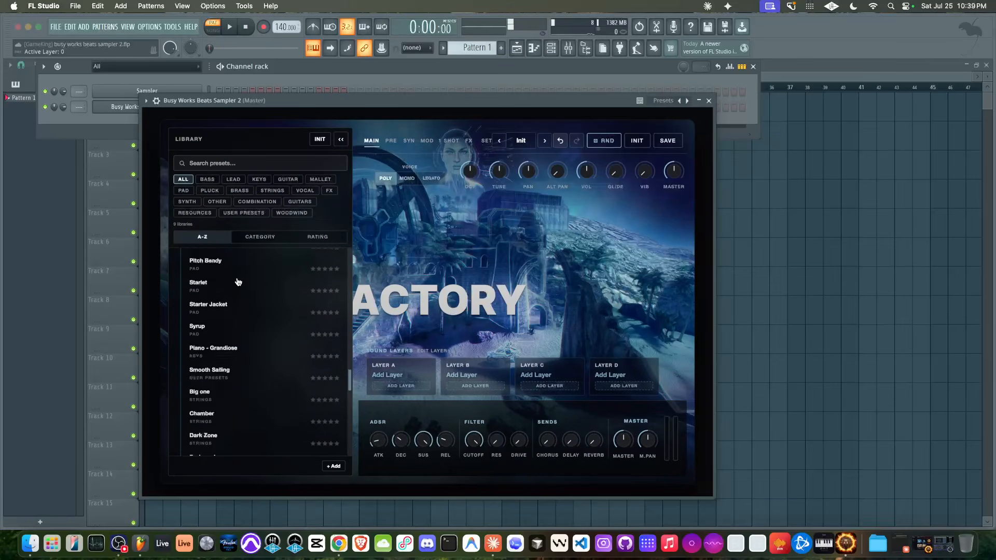
{"action": "scroll", "coordinate": [238, 282], "scroll_direction": "down", "scroll_amount": 5}
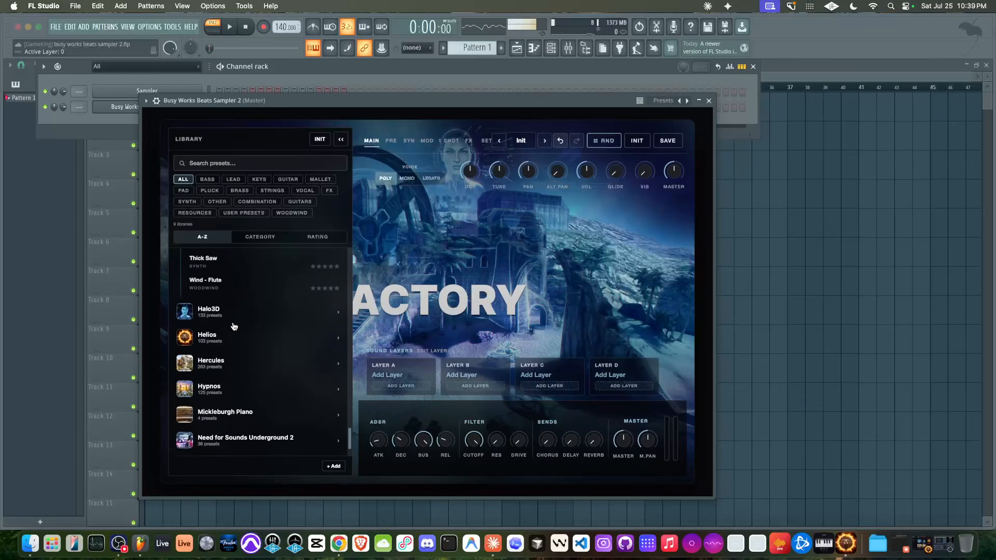
{"action": "scroll", "coordinate": [228, 306], "scroll_direction": "down", "scroll_amount": 2}
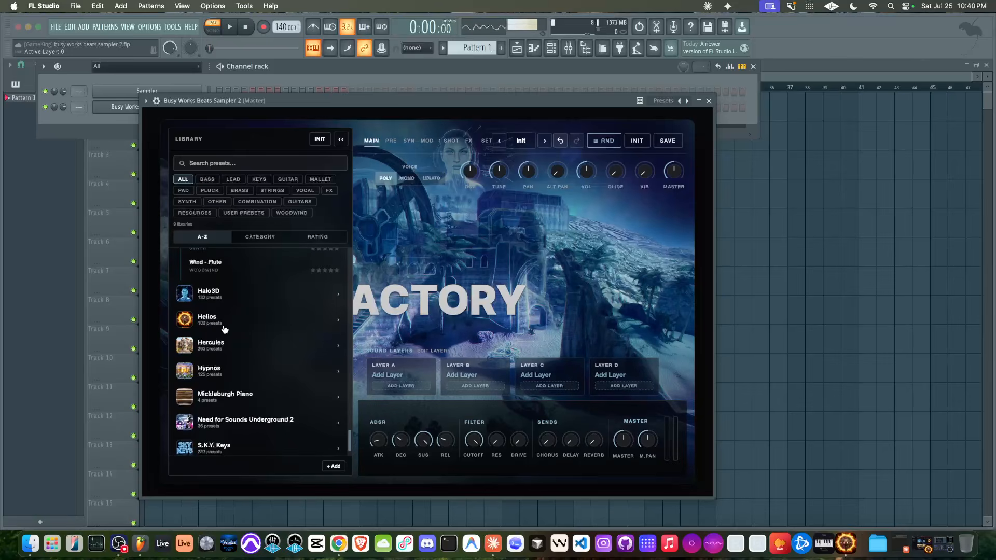
{"action": "scroll", "coordinate": [222, 311], "scroll_direction": "down", "scroll_amount": 2}
{"action": "scroll", "coordinate": [223, 306], "scroll_direction": "down", "scroll_amount": 1}
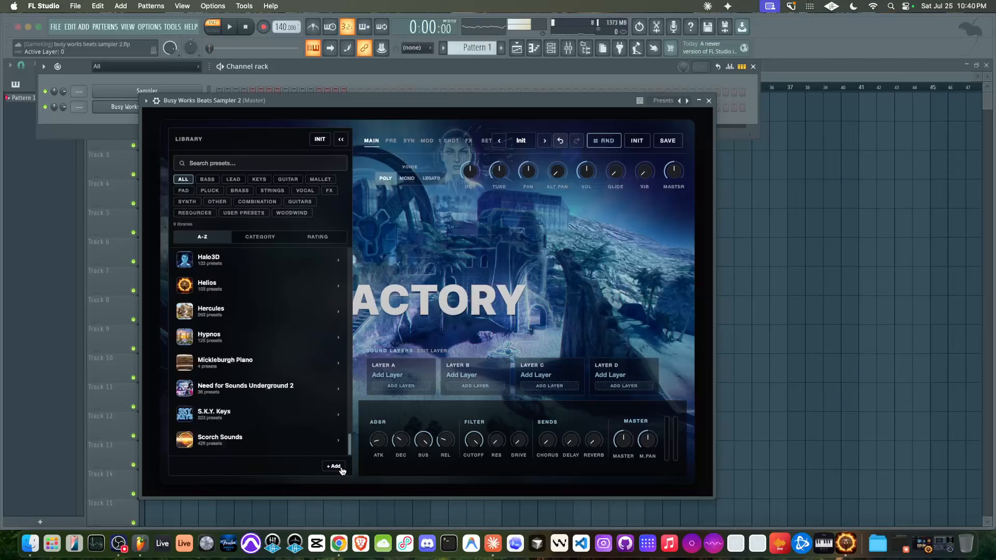
Open the Hercules library in the sidebar and skim through its presets.
{"action": "left_click", "coordinate": [216, 295]}
{"action": "scroll", "coordinate": [232, 292], "scroll_direction": "down", "scroll_amount": 5}
{"action": "scroll", "coordinate": [232, 292], "scroll_direction": "up", "scroll_amount": 10}
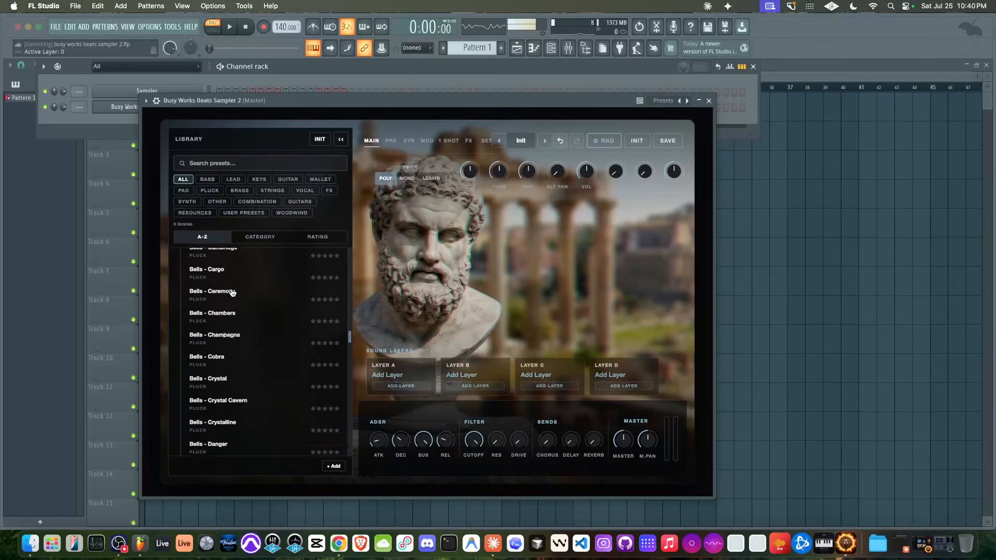
{"action": "scroll", "coordinate": [232, 290], "scroll_direction": "up", "scroll_amount": 10}
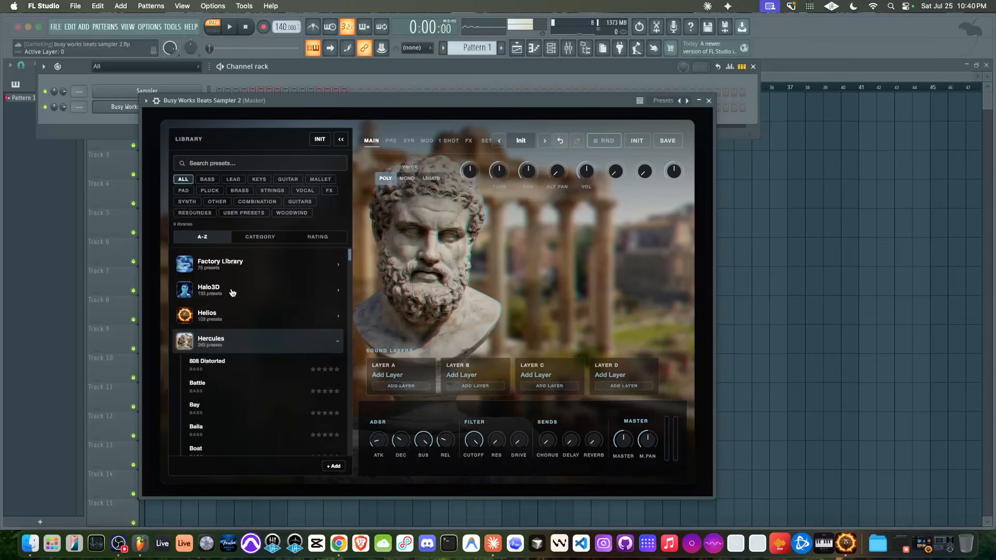
Filter the libraries to bass presets, sort them by category, and skim the matches.
{"action": "left_click", "coordinate": [208, 180]}
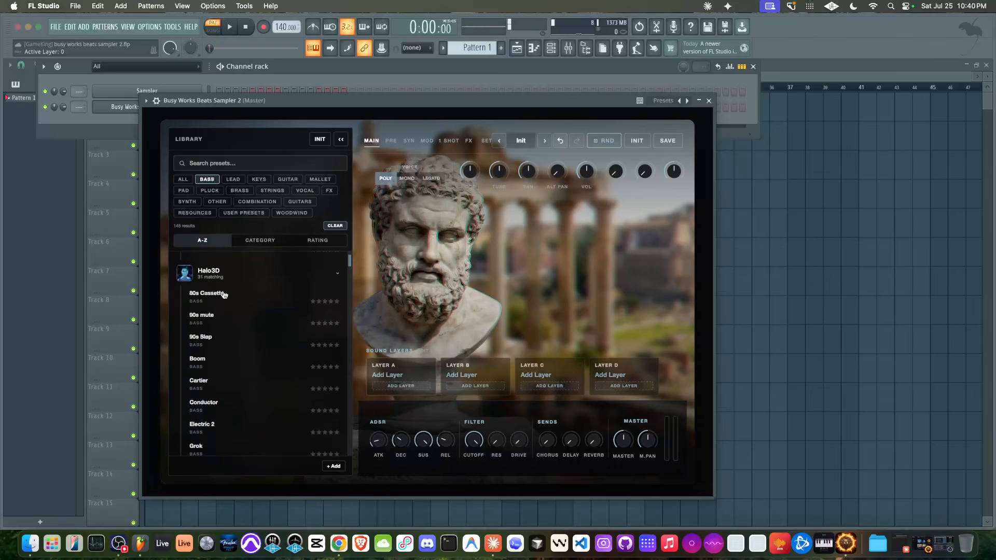
{"action": "left_click", "coordinate": [250, 241]}
{"action": "scroll", "coordinate": [221, 336], "scroll_direction": "down", "scroll_amount": 15}
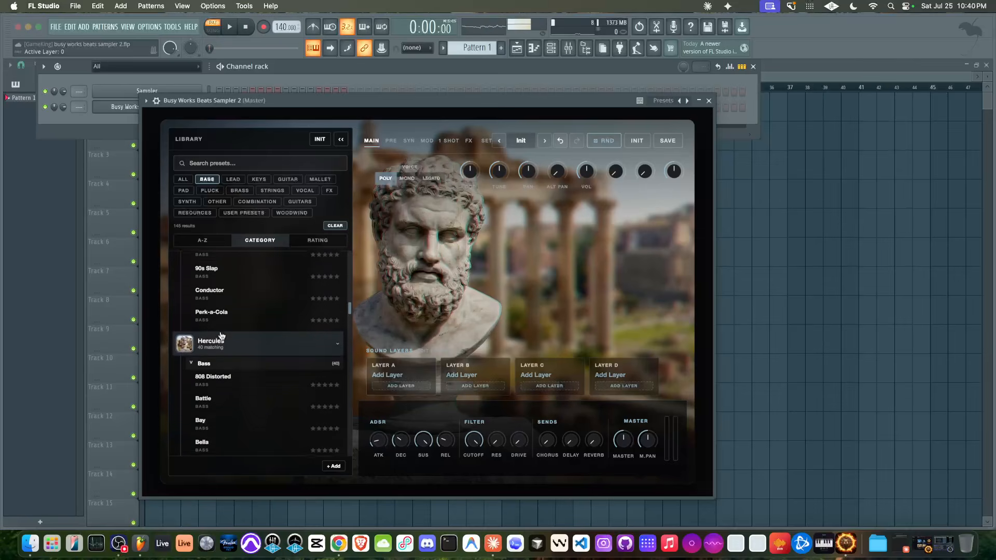
Show all preset types again and expand the Bass category inside the Hercules library.
{"action": "left_click", "coordinate": [188, 179]}
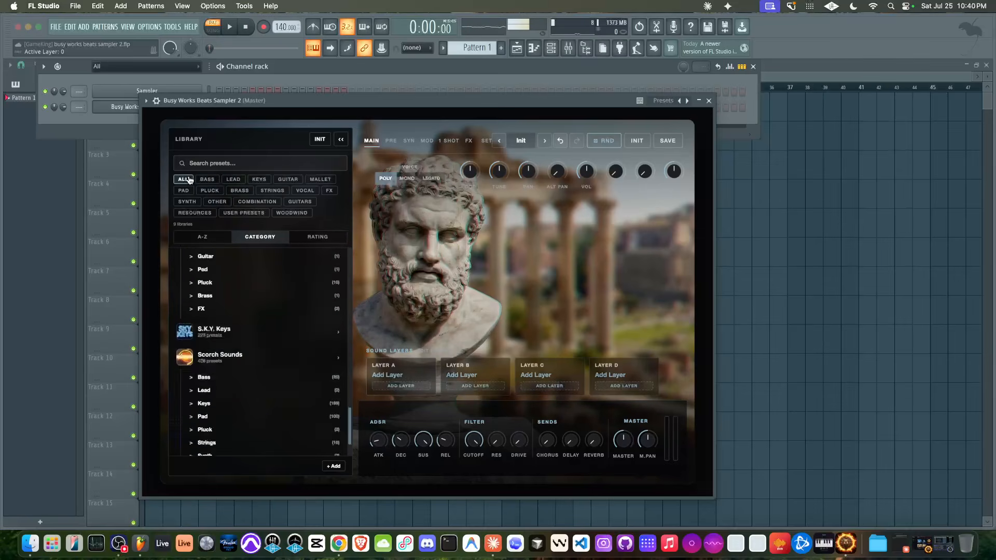
{"action": "scroll", "coordinate": [228, 342], "scroll_direction": "up", "scroll_amount": 5}
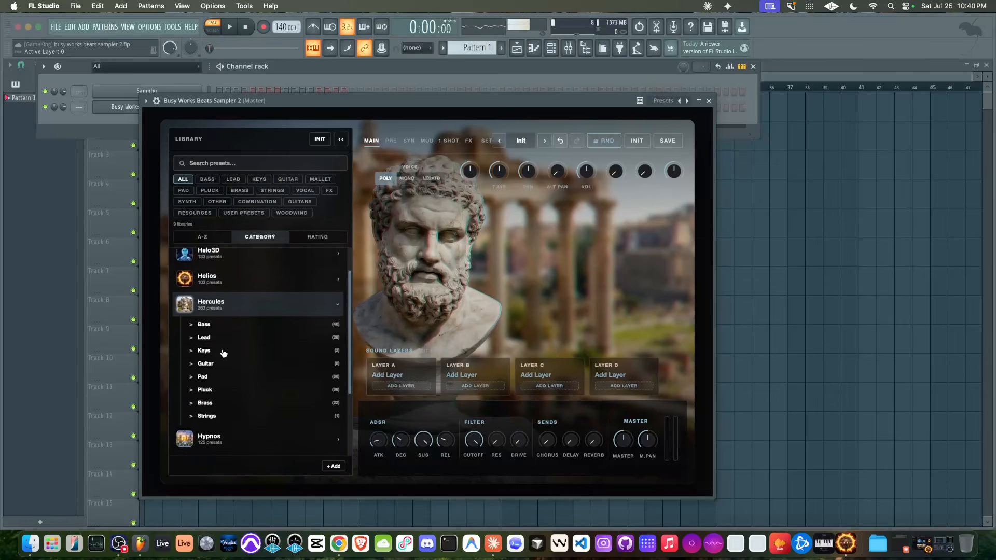
{"action": "left_click", "coordinate": [193, 332]}
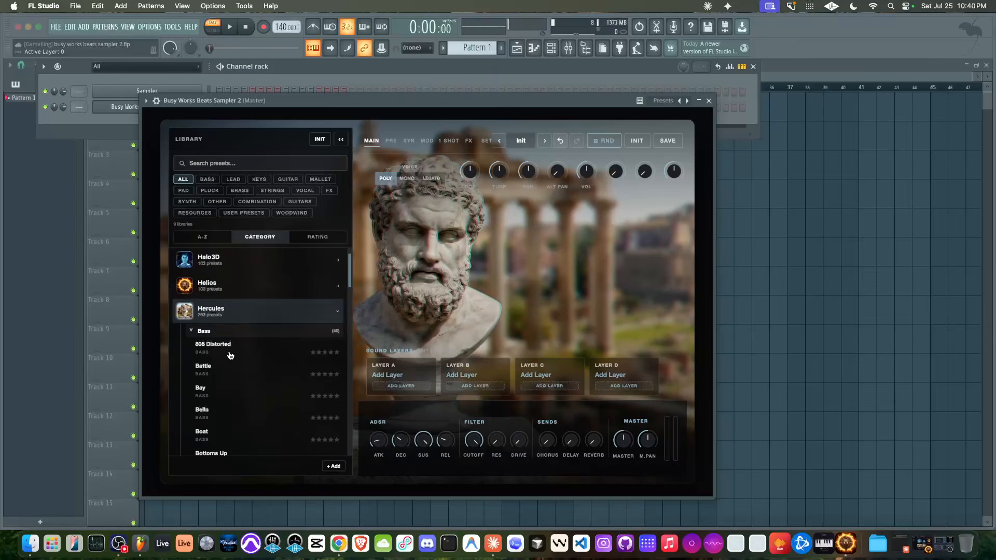
Load the Hercules bass preset Battle, and audition it with the octave at -1 and a higher master level.
{"action": "left_click", "coordinate": [224, 368]}
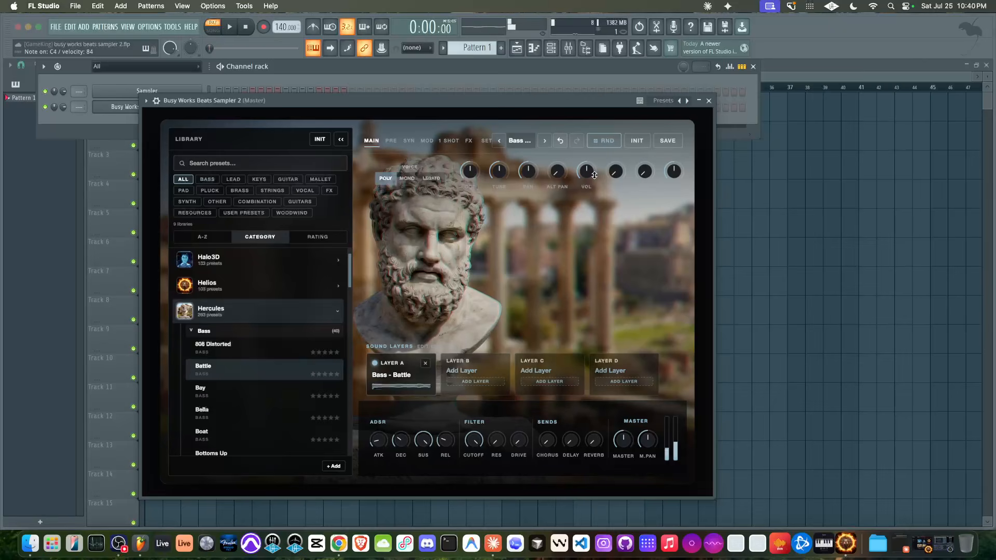
{"action": "left_click_drag", "start_coordinate": [472, 173], "coordinate": [471, 187]}
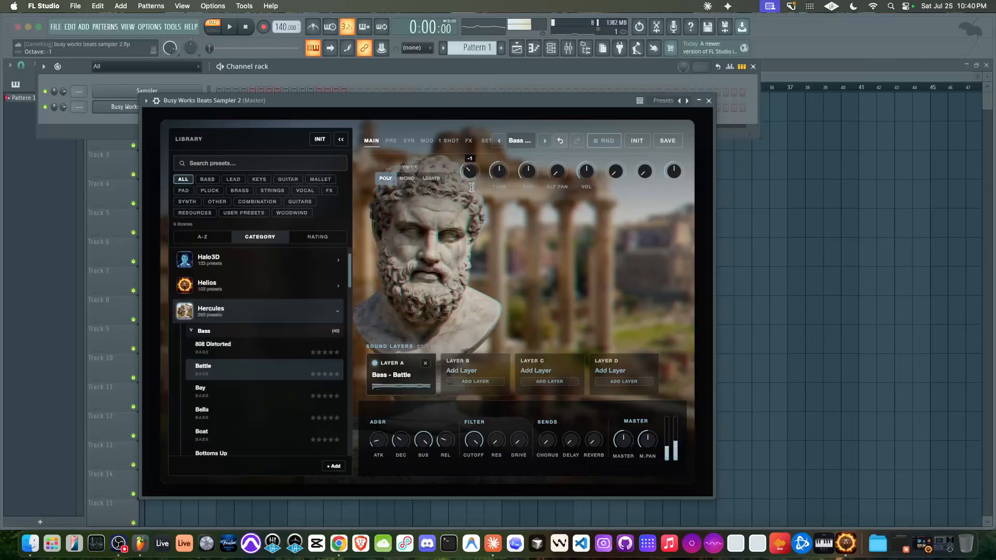
{"action": "left_click", "coordinate": [671, 172]}
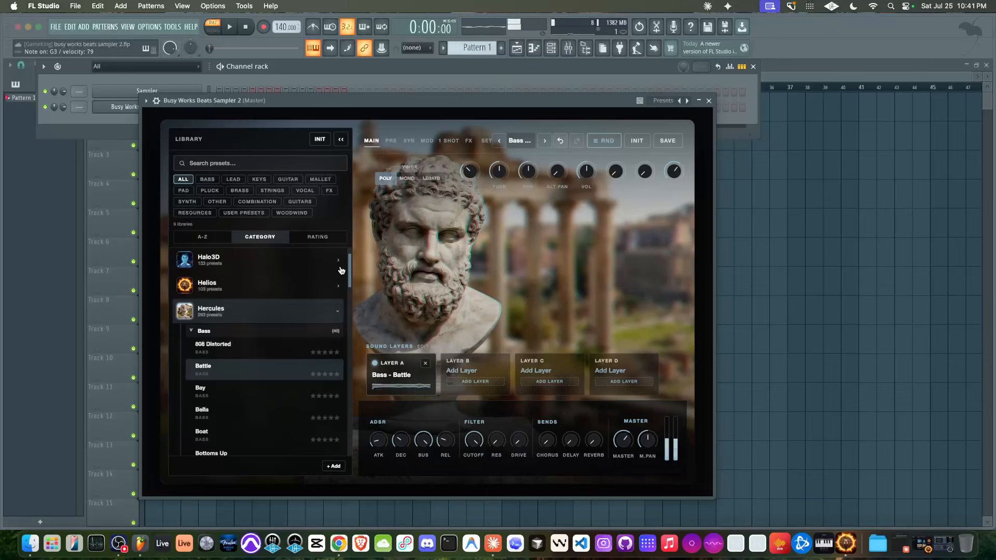
Audition the Hercules bass presets Bay and Bella, checking the FX rack between them.
{"action": "left_click", "coordinate": [269, 393]}
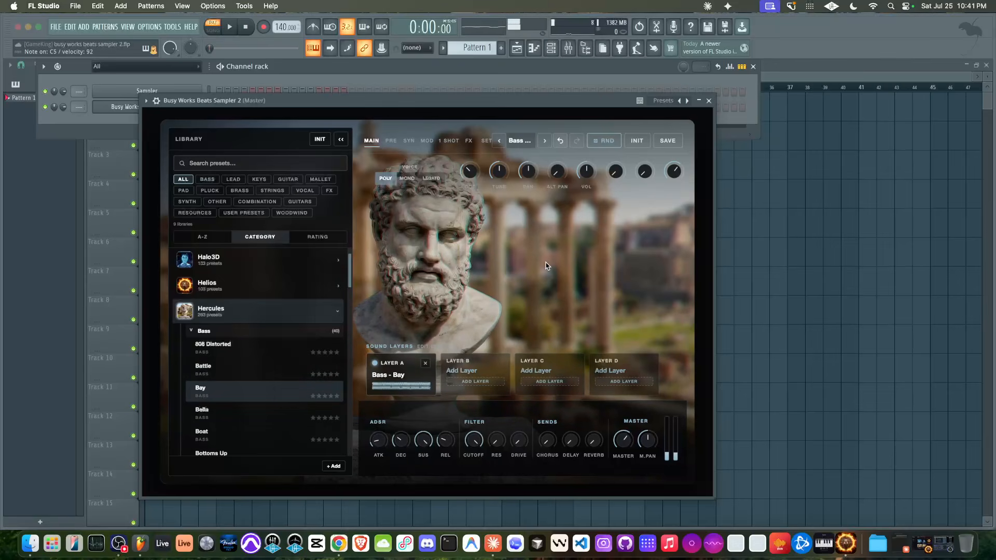
{"action": "mouse_move", "coordinate": [668, 168]}
{"action": "left_click", "coordinate": [469, 141]}
{"action": "scroll", "coordinate": [413, 267], "scroll_direction": "down", "scroll_amount": 10}
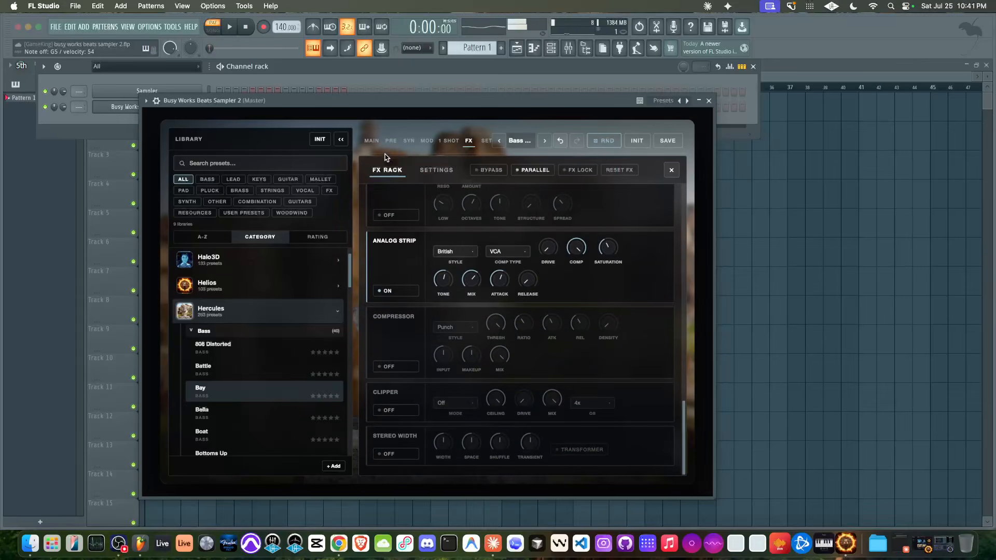
{"action": "left_click", "coordinate": [369, 143]}
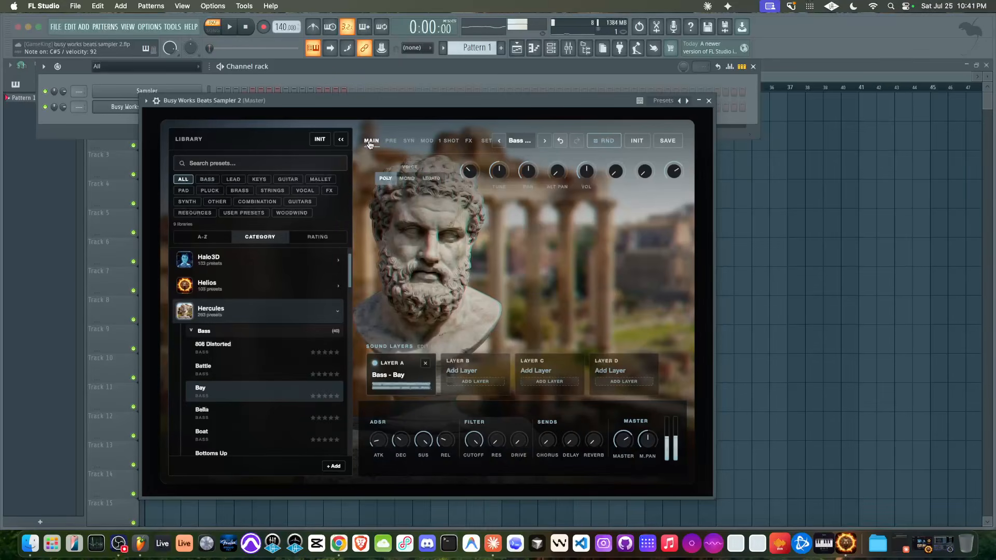
{"action": "left_click", "coordinate": [227, 413]}
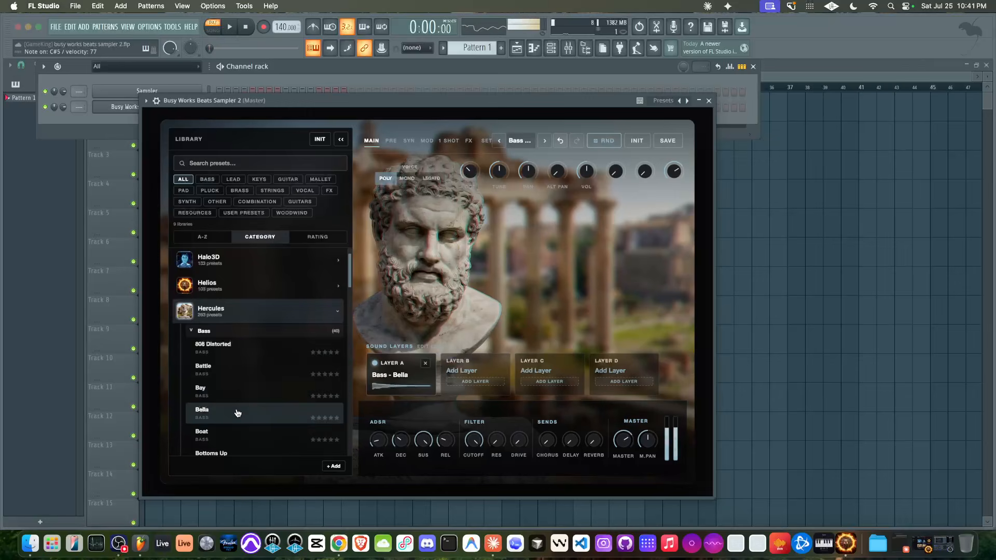
Collapse the preset library and set the Bella bass patch's voice mode to Mono.
{"action": "left_click", "coordinate": [339, 139]}
{"action": "left_click", "coordinate": [409, 180]}
{"action": "left_click", "coordinate": [436, 180]}
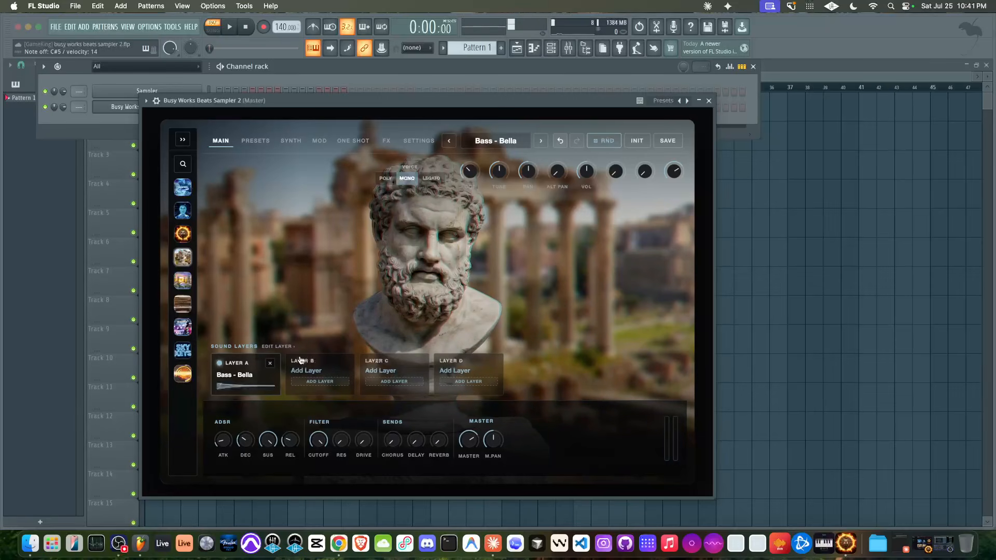
Reopen the preset library, load the Hercules bass preset Darkside, and close the sampler window.
{"action": "left_click", "coordinate": [182, 167]}
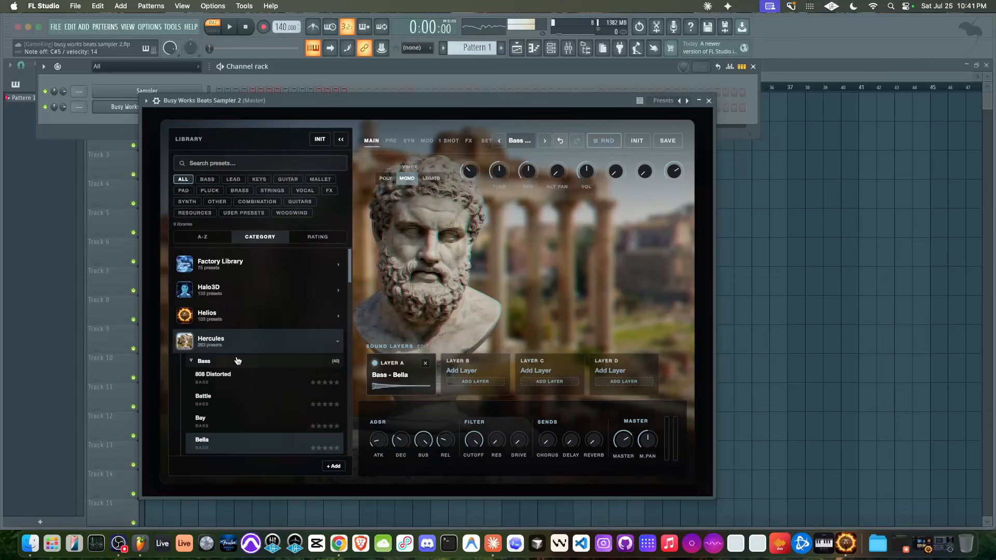
{"action": "scroll", "coordinate": [235, 399], "scroll_direction": "down", "scroll_amount": 5}
{"action": "left_click", "coordinate": [231, 354]}
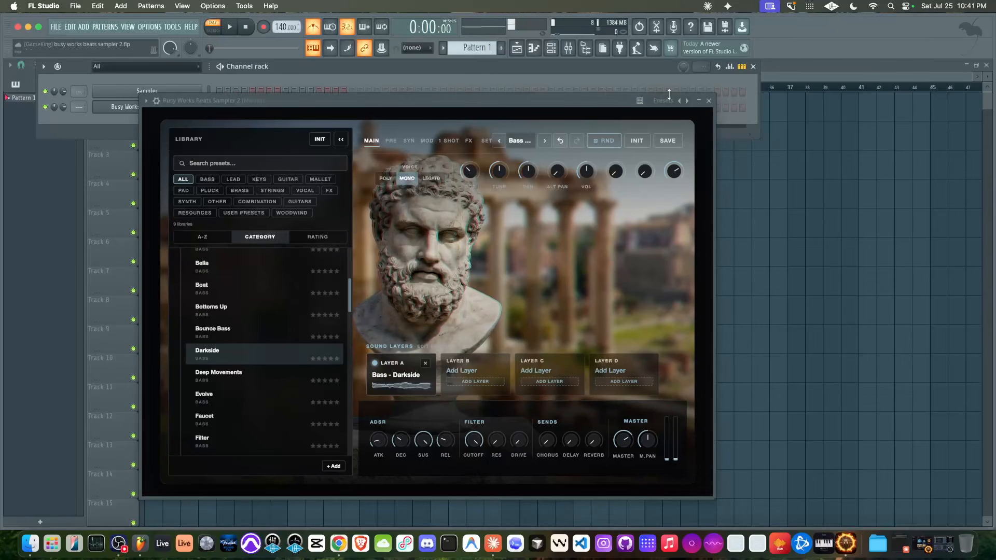
{"action": "left_click", "coordinate": [714, 102]}
Clone the Busy Works Beats Sampler 2 channel and open the cloned sampler.
{"action": "right_click", "coordinate": [182, 108]}
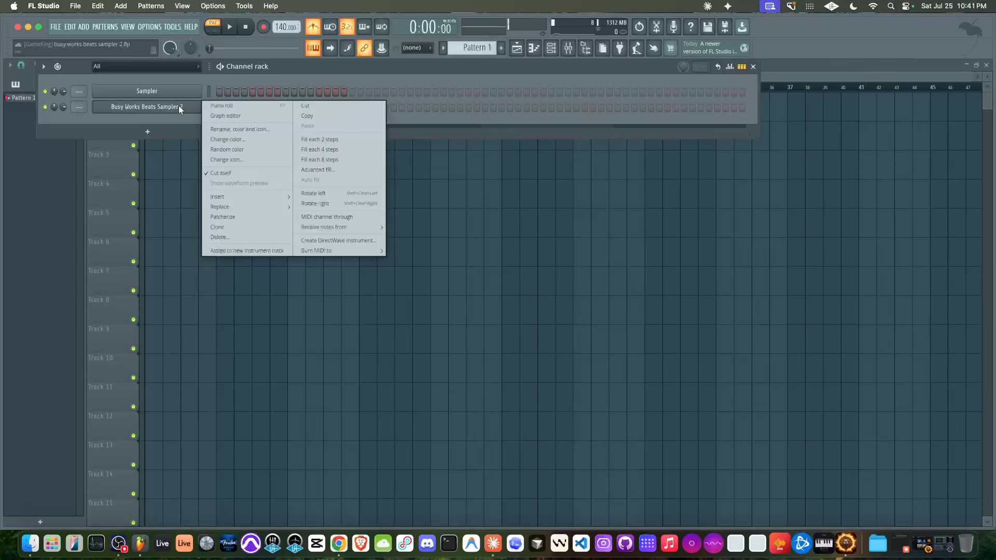
{"action": "left_click", "coordinate": [218, 227]}
{"action": "left_click", "coordinate": [185, 125]}
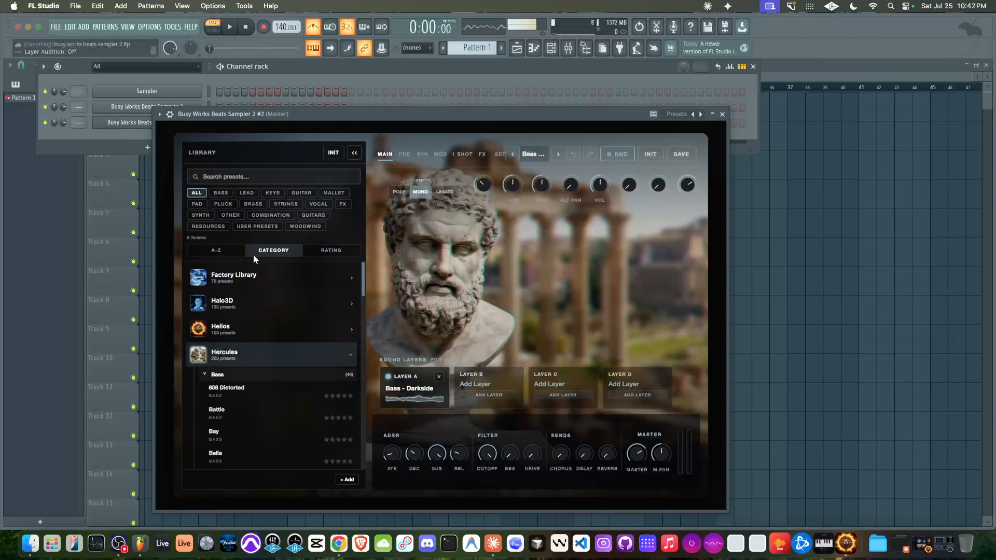
Load the preset E Piano - Dark Fantasy from the Factory Library's Keys category into the cloned sampler.
{"action": "left_click", "coordinate": [243, 283]}
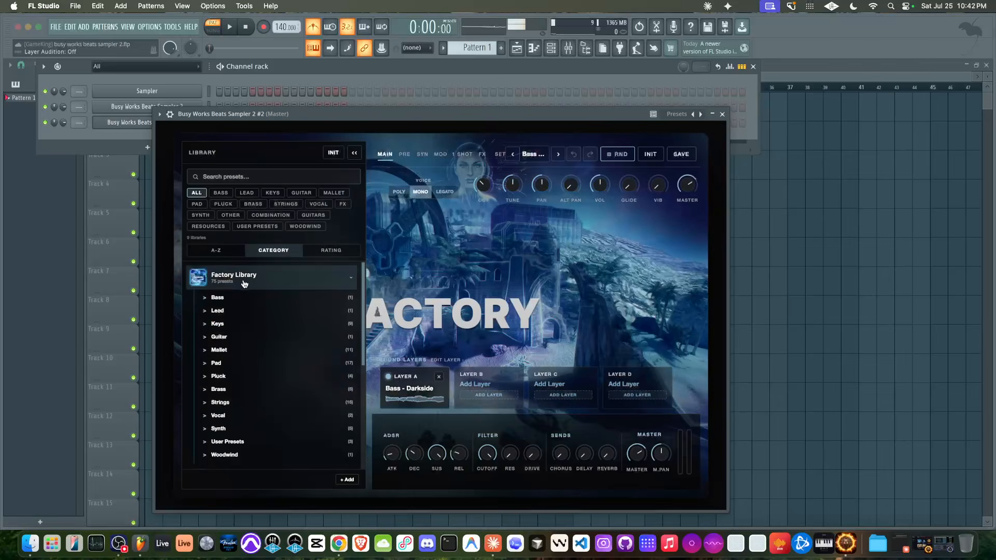
{"action": "left_click", "coordinate": [207, 326]}
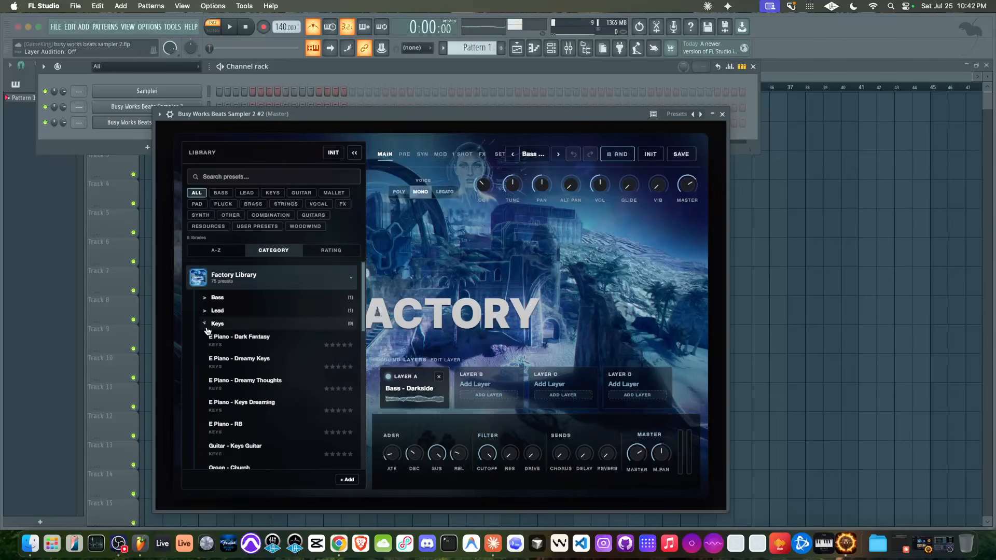
{"action": "left_click", "coordinate": [235, 340]}
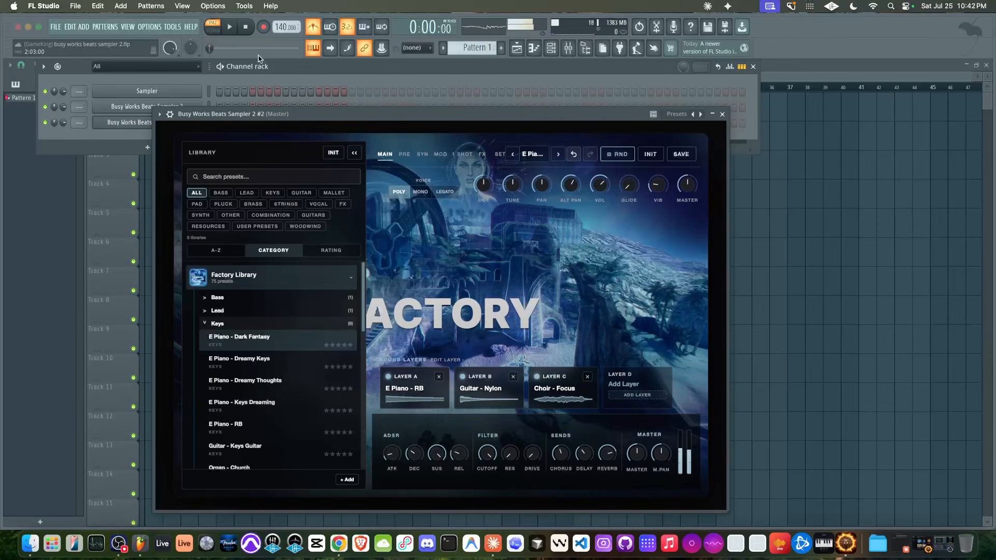
Close the cloned sampler's window and record a 16-bar chord progression with it into Pattern 1.
{"action": "left_click", "coordinate": [788, 228]}
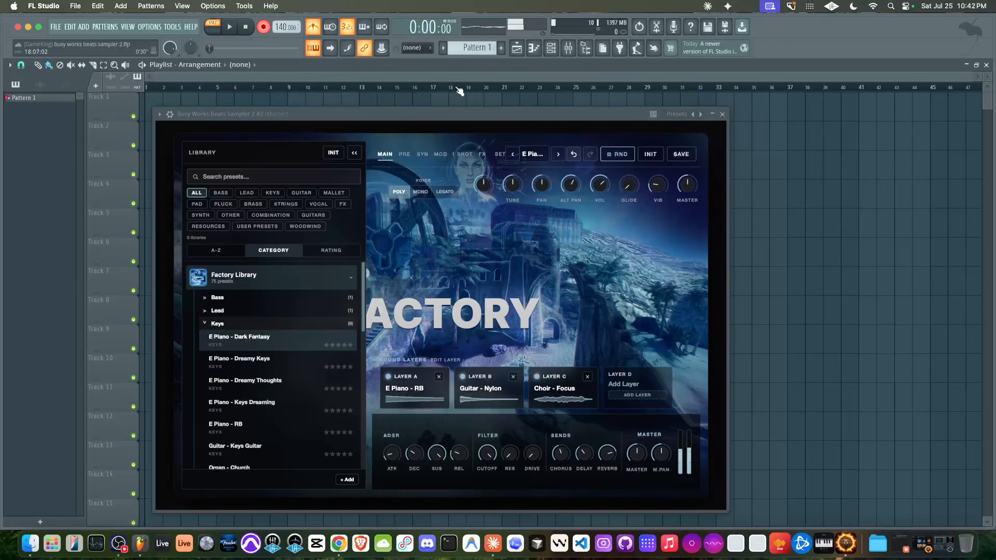
{"action": "left_click", "coordinate": [722, 113]}
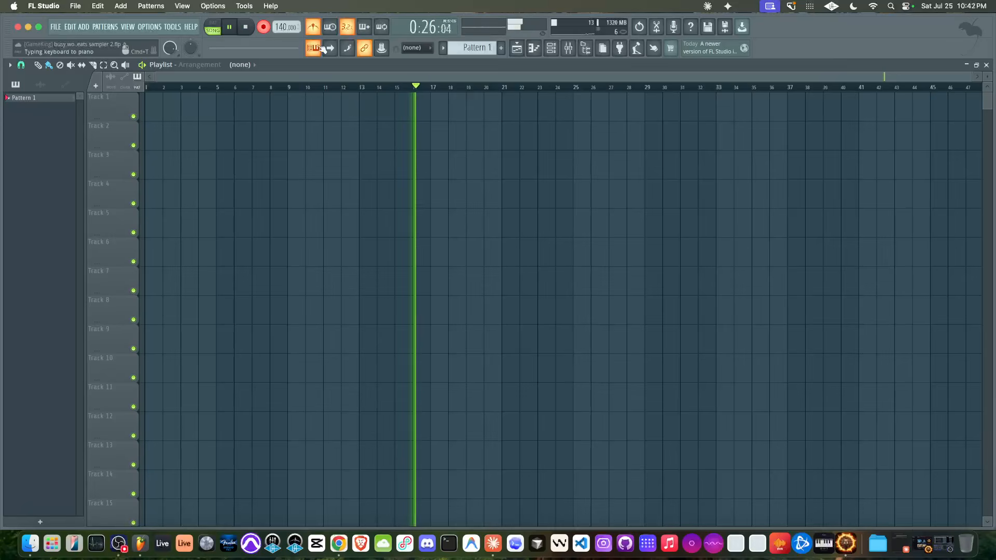
{"action": "key", "text": "space"}
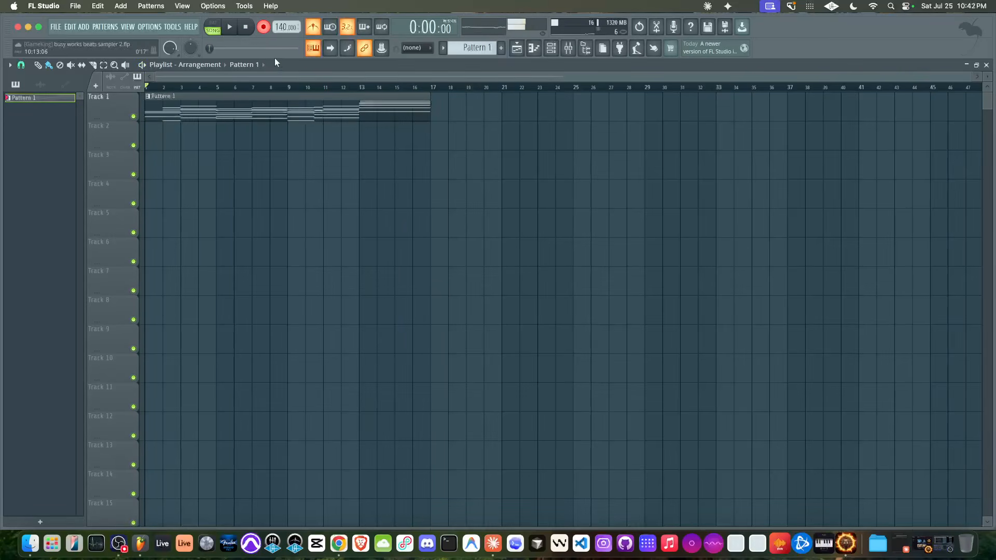
{"action": "key", "text": "space"}
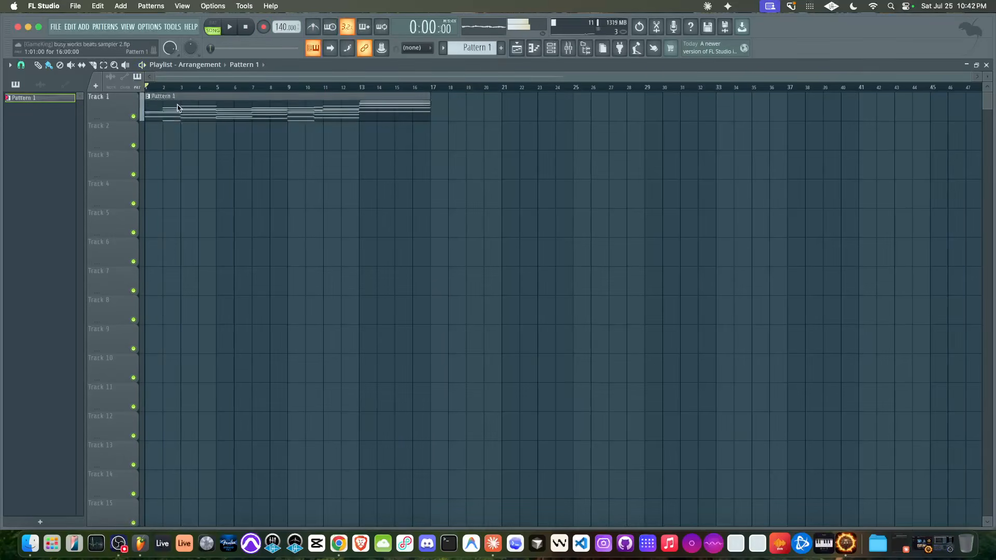
Open Pattern 1 in the piano roll, delete the opening chord, and record a replacement of F3, C4, G4, A4, C5 and E5.
{"action": "double_click", "coordinate": [178, 105]}
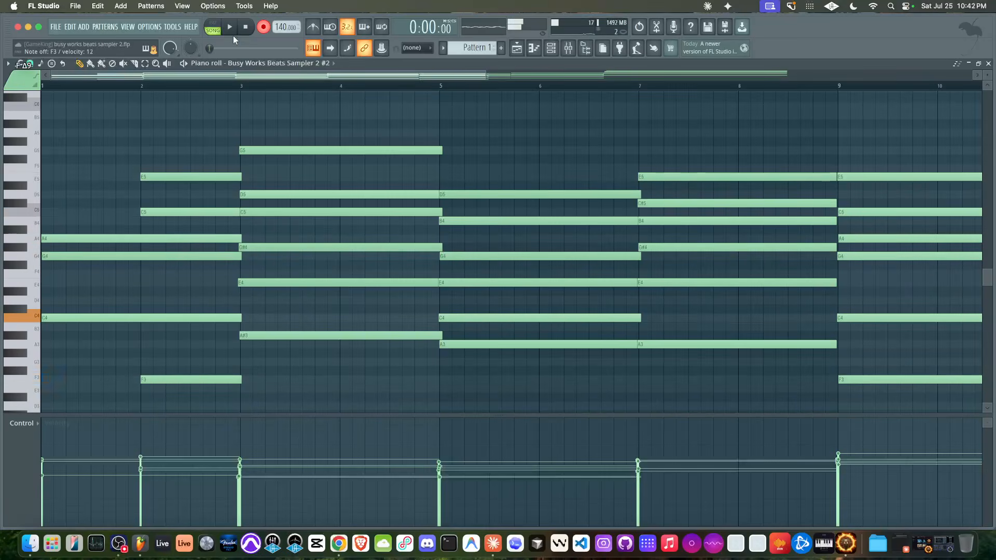
{"action": "scroll", "coordinate": [65, 203], "scroll_direction": "down", "scroll_amount": 1}
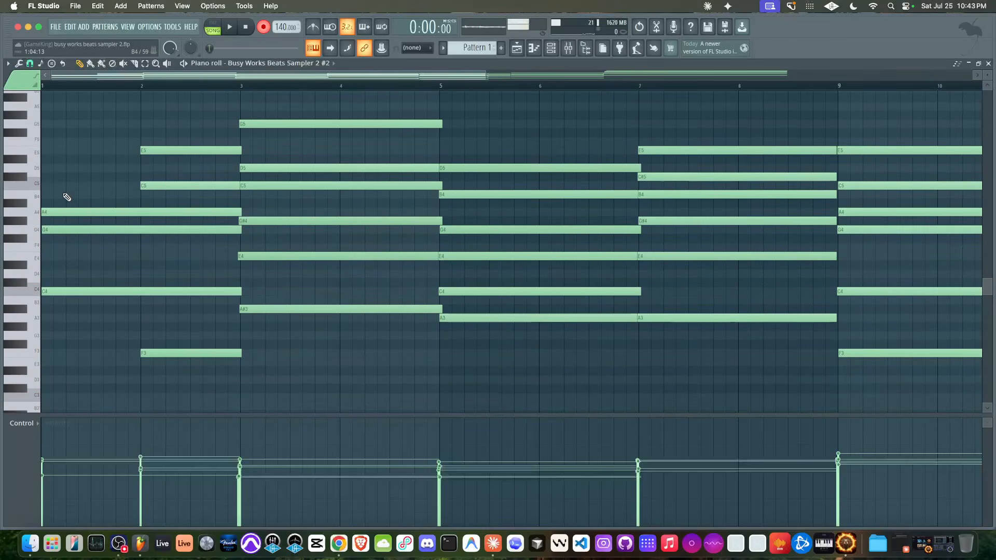
{"action": "right_click", "coordinate": [69, 204]}
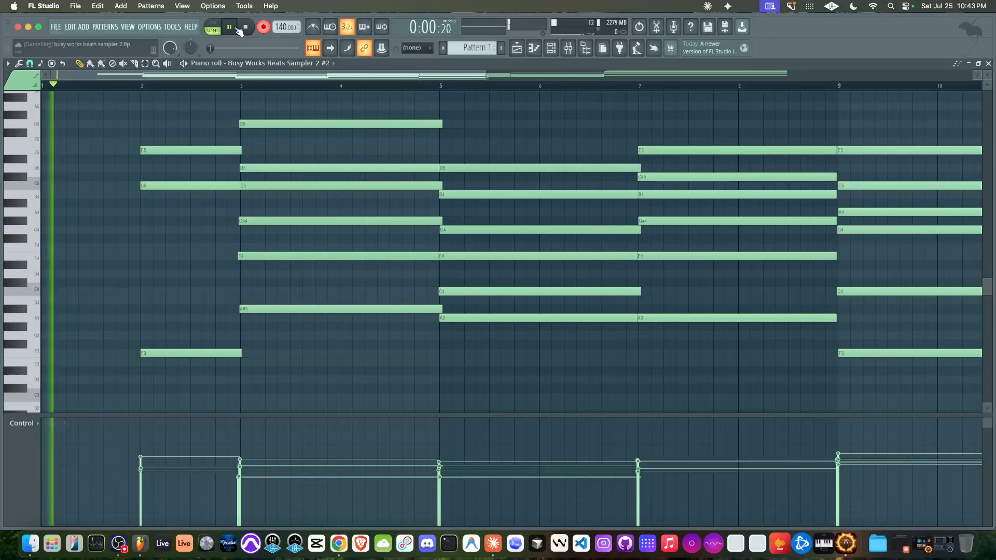
{"action": "left_click", "coordinate": [243, 28]}
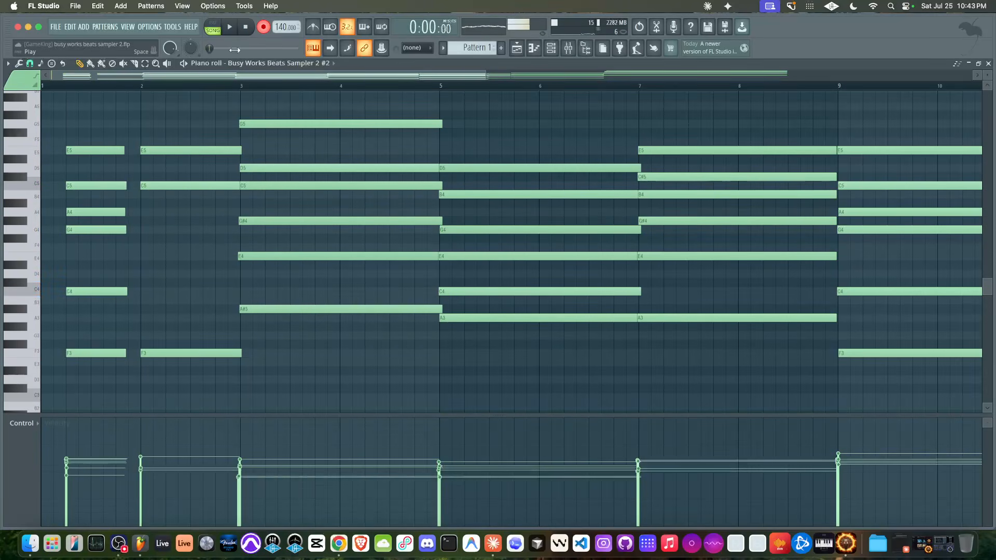
Align the replacement chord to the start of bar 1, stretch it over the bar, and delete the F3, C5 and E5 notes in bar 2.
{"action": "left_click_drag", "start_coordinate": [95, 141], "coordinate": [138, 354]}
{"action": "key", "text": "space"}
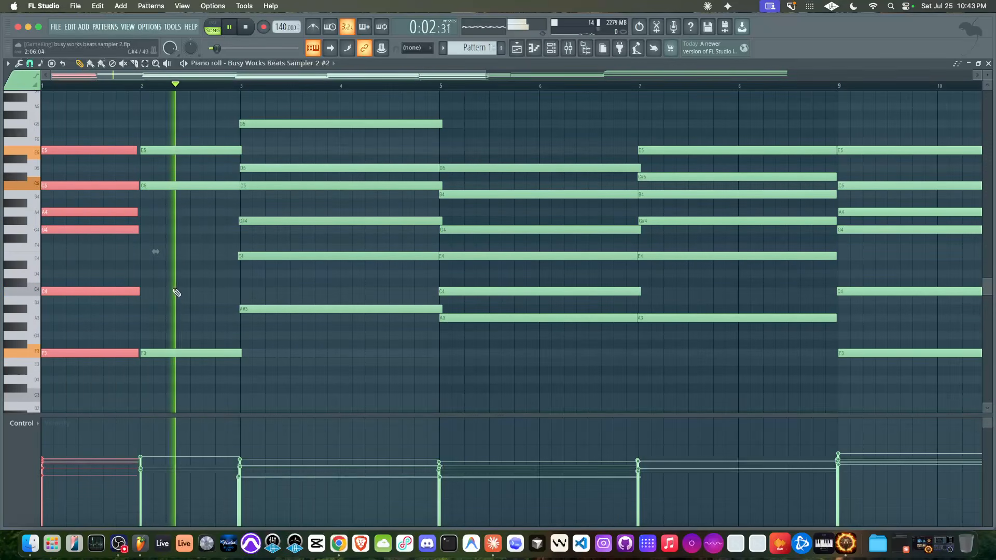
{"action": "right_click", "coordinate": [173, 353]}
{"action": "right_click", "coordinate": [181, 186]}
{"action": "right_click", "coordinate": [186, 150]}
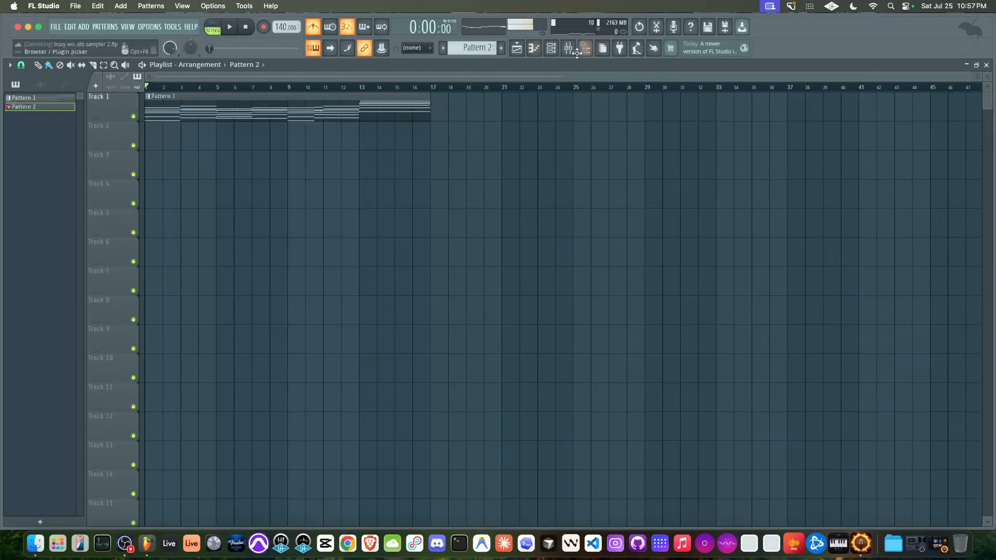
Collapse the Darkside sampler's library, close its window, and record a 16-bar bass line with it into Pattern 2.
{"action": "left_click", "coordinate": [550, 49]}
{"action": "left_click", "coordinate": [166, 107]}
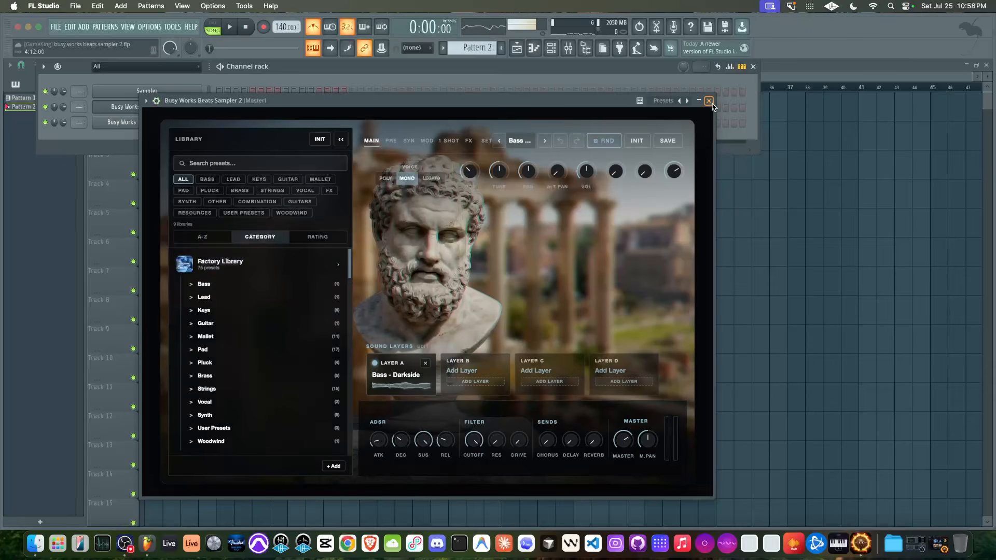
{"action": "left_click", "coordinate": [342, 139]}
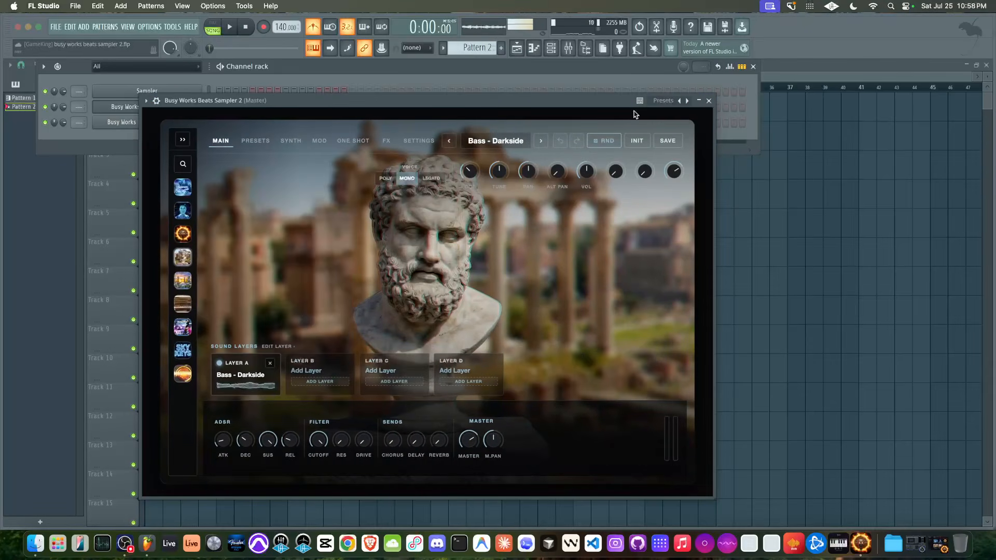
{"action": "left_click", "coordinate": [709, 102]}
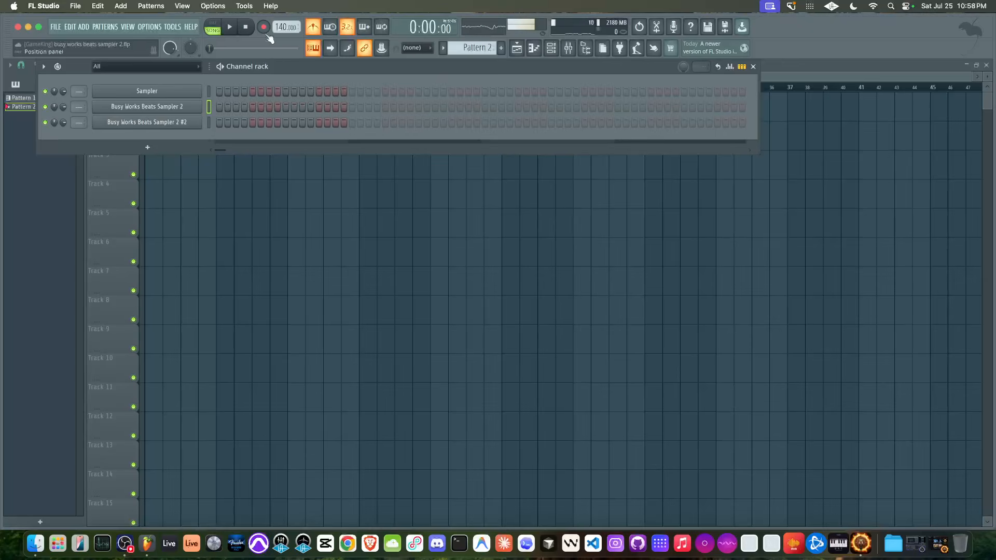
{"action": "right_click", "coordinate": [271, 245]}
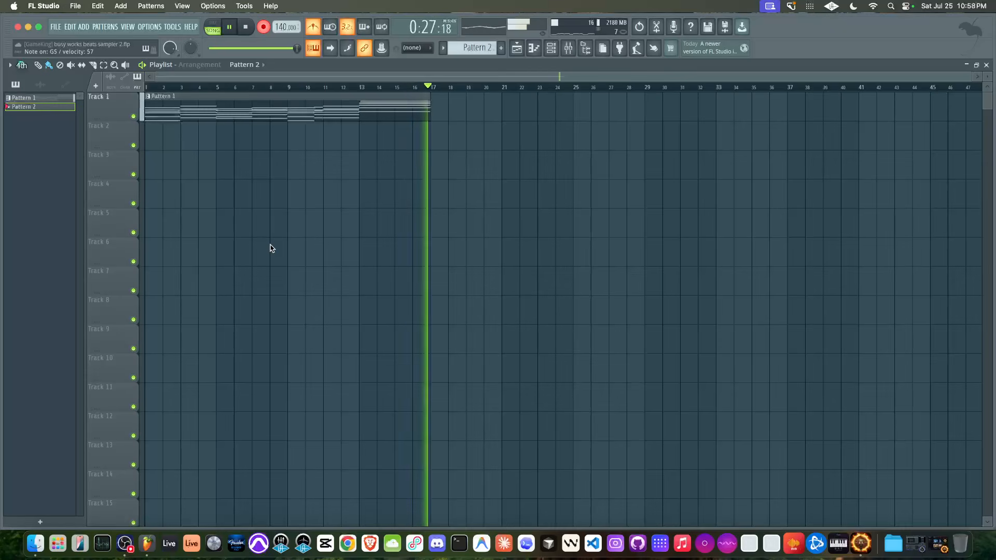
{"action": "key", "text": "space"}
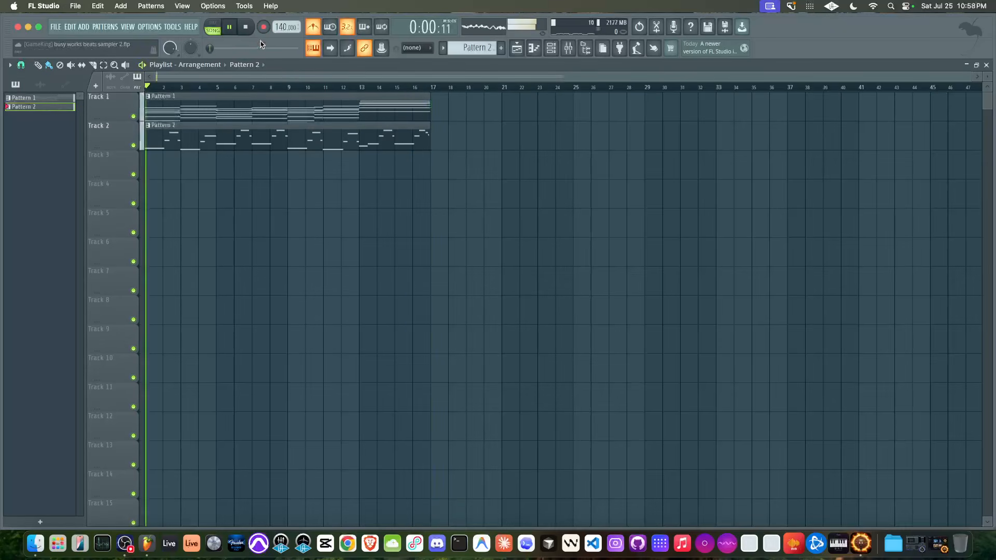
Open Pattern 2's bass line in the piano roll and play it back with the metronome off.
{"action": "double_click", "coordinate": [267, 128]}
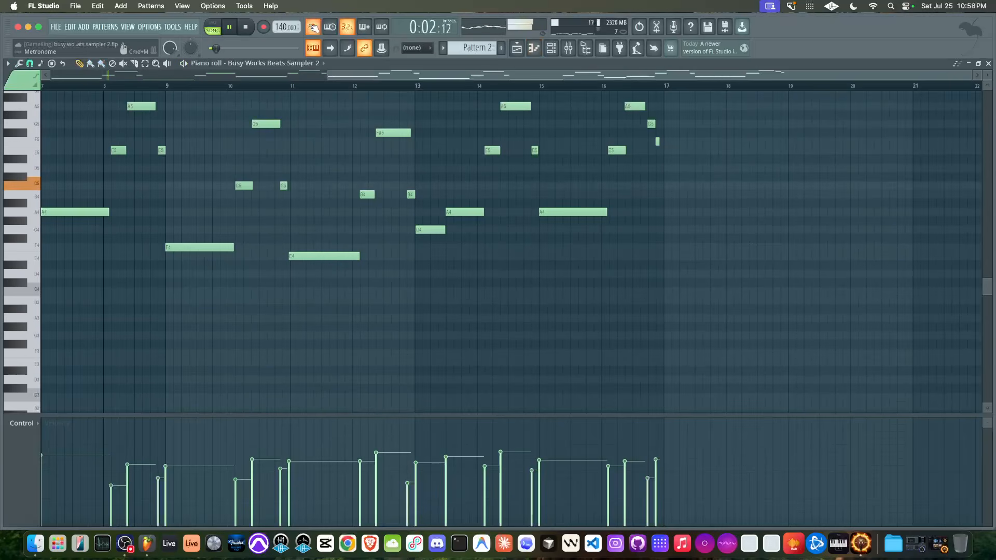
{"action": "scroll", "coordinate": [280, 211], "scroll_direction": "up", "scroll_amount": 5}
{"action": "scroll", "coordinate": [281, 211], "scroll_direction": "left", "scroll_amount": 1}
{"action": "scroll", "coordinate": [324, 241], "scroll_direction": "left", "scroll_amount": 6}
{"action": "scroll", "coordinate": [324, 241], "scroll_direction": "down", "scroll_amount": 4}
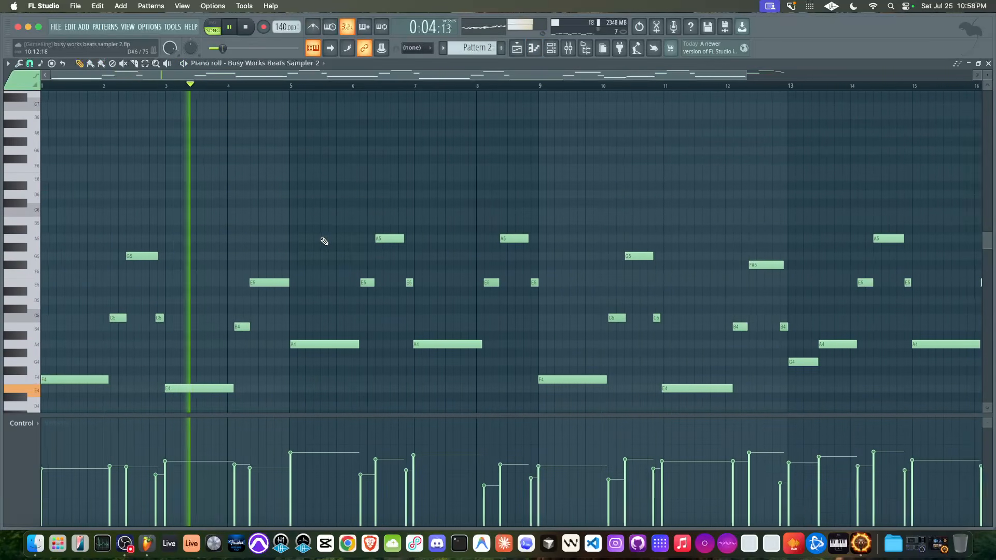
{"action": "scroll", "coordinate": [281, 274], "scroll_direction": "down", "scroll_amount": 5}
Transpose all of Pattern 2's bass notes up two octaves and play the line back.
{"action": "key", "text": "space"}
{"action": "key", "text": "super+Up"}
{"action": "key", "text": "super+Up"}
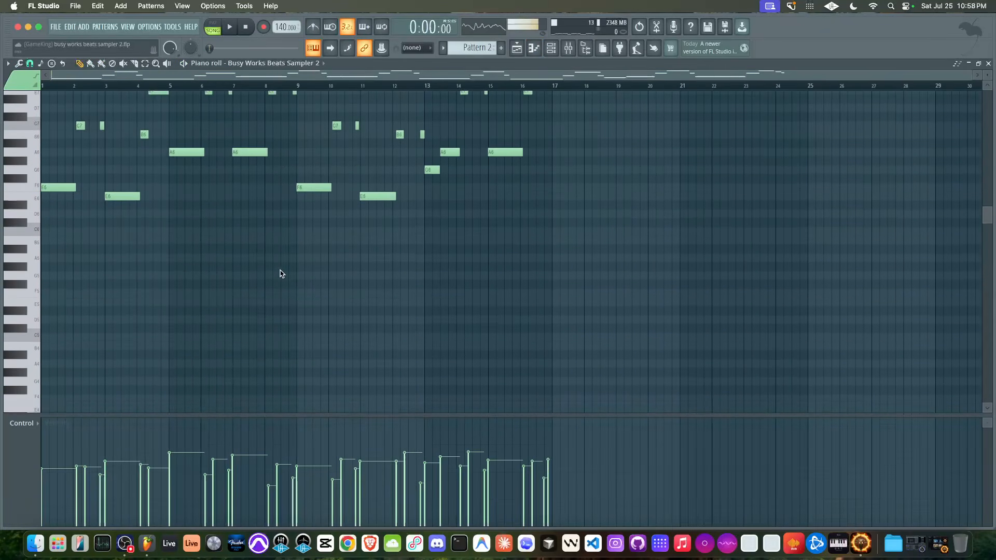
{"action": "scroll", "coordinate": [279, 149], "scroll_direction": "up", "scroll_amount": 5}
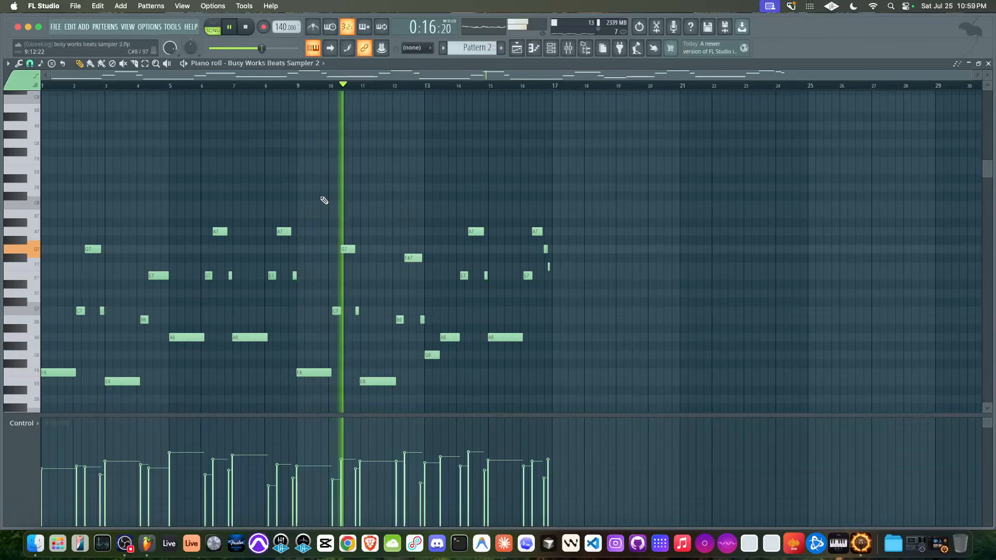
Lower the F#7 note in bar 12 to E7 and play back the passage.
{"action": "scroll", "coordinate": [389, 333], "scroll_direction": "right", "scroll_amount": 1}
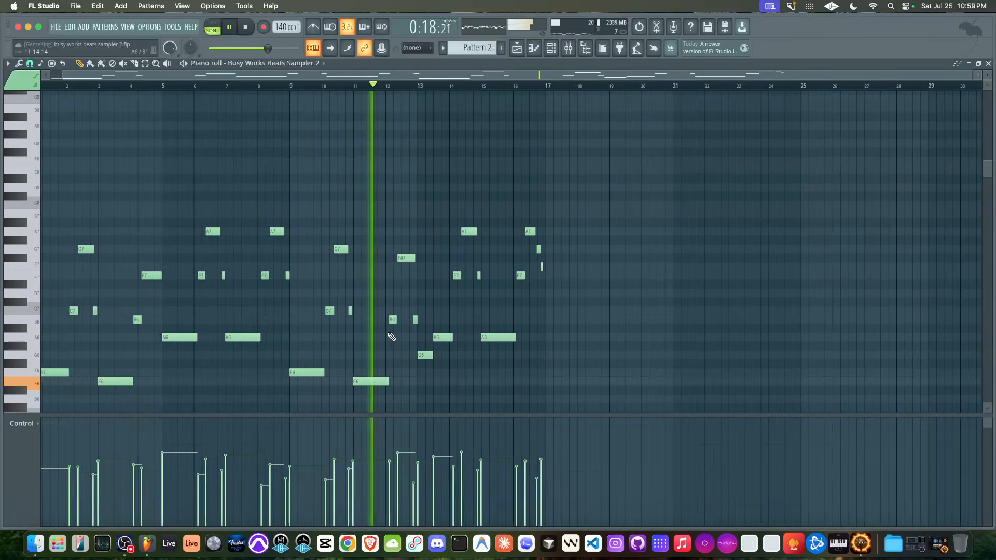
{"action": "scroll", "coordinate": [392, 336], "scroll_direction": "up", "scroll_amount": 3}
{"action": "key", "text": "space"}
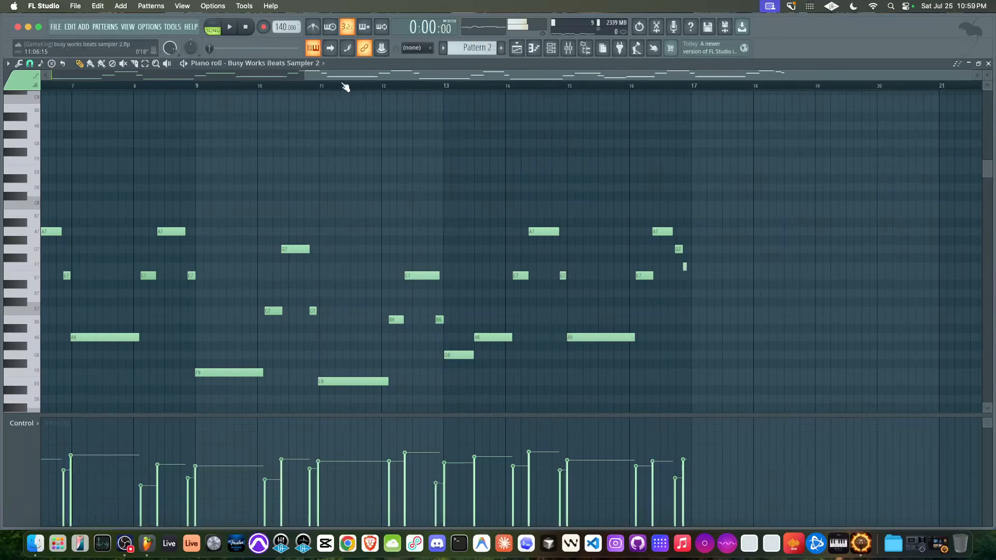
{"action": "key", "text": "space"}
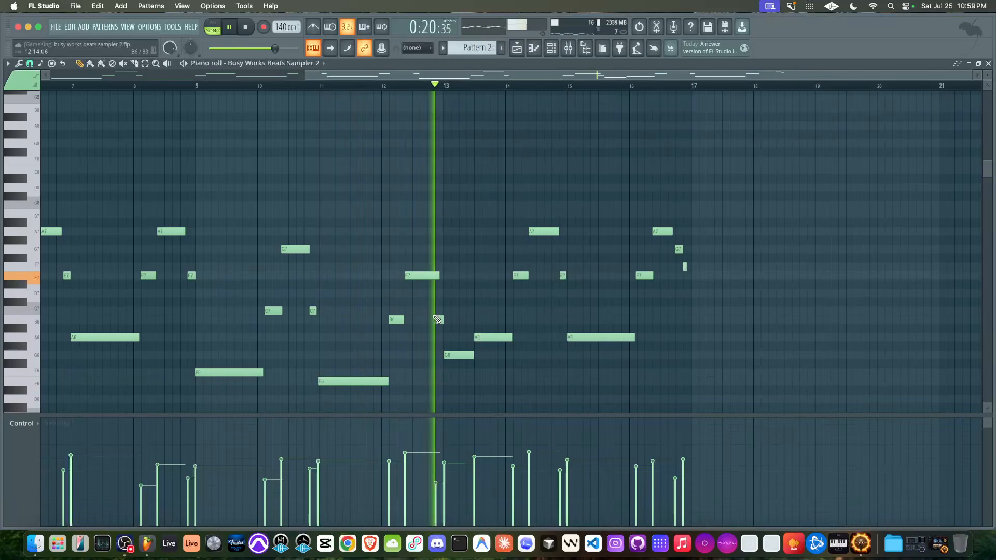
Raise the G6 note at bar 13 to A6, delete the A6 following it, and lengthen the raised note to about bar 14.
{"action": "key", "text": "space"}
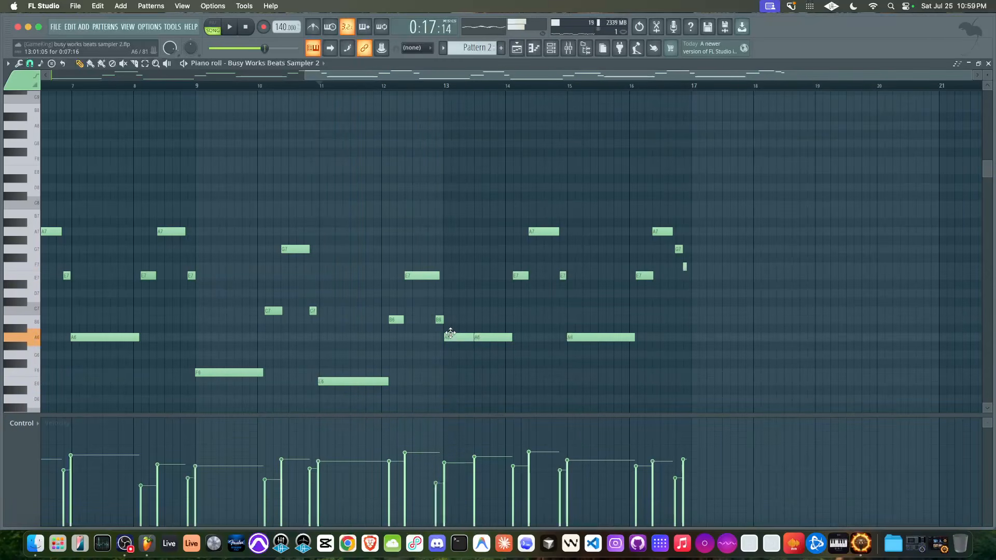
{"action": "key", "text": "space"}
{"action": "right_click", "coordinate": [479, 338]}
{"action": "left_click_drag", "start_coordinate": [472, 338], "coordinate": [506, 339]}
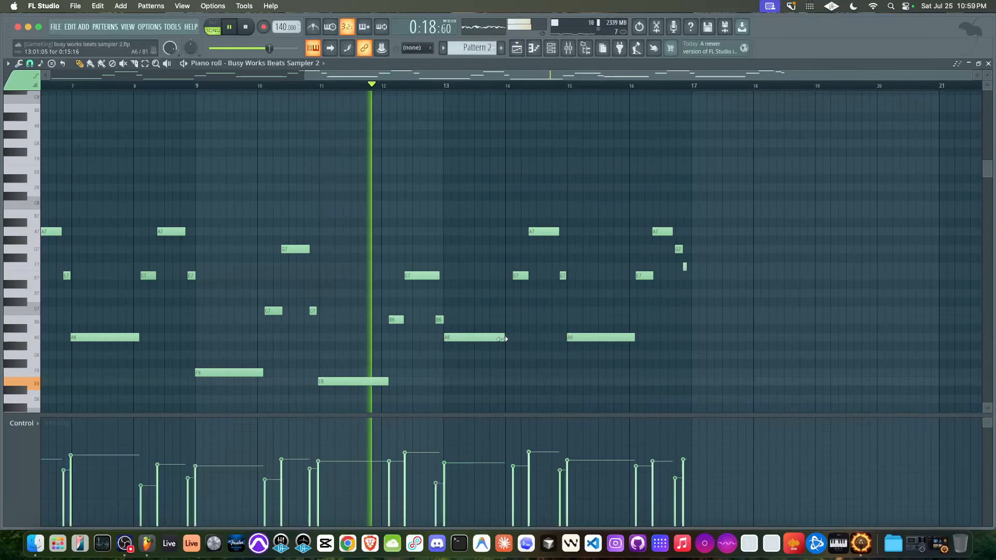
Transpose the bass line back down two octaves, play it, and return to the playlist with the channel rack open.
{"action": "scroll", "coordinate": [485, 302], "scroll_direction": "down", "scroll_amount": 2}
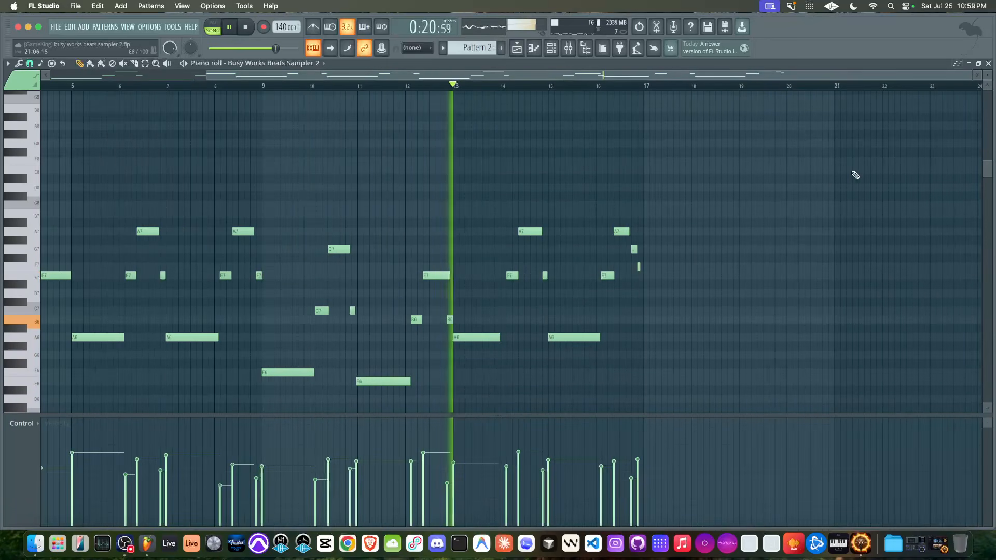
{"action": "scroll", "coordinate": [850, 175], "scroll_direction": "down", "scroll_amount": 1}
{"action": "key", "text": "space"}
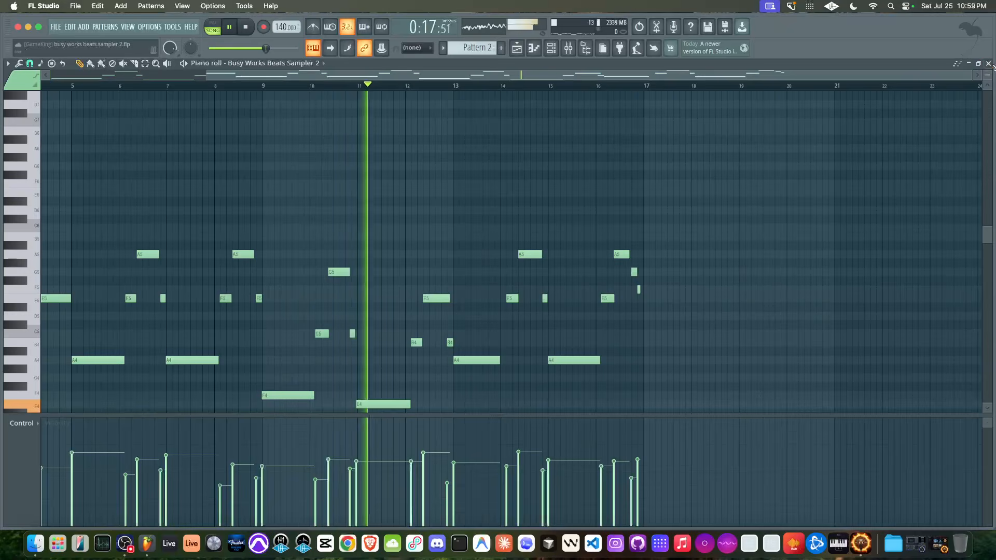
{"action": "key", "text": "F5"}
{"action": "left_click", "coordinate": [584, 47]}
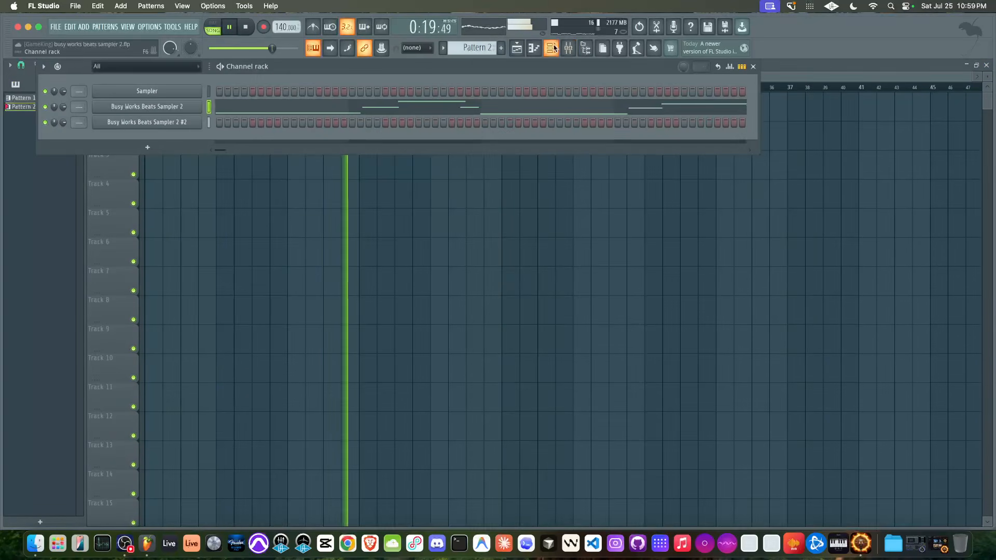
Switch off the reverb in the FX rack of Busy Works Beats Sampler 2 #2 and close its window.
{"action": "left_click", "coordinate": [191, 123]}
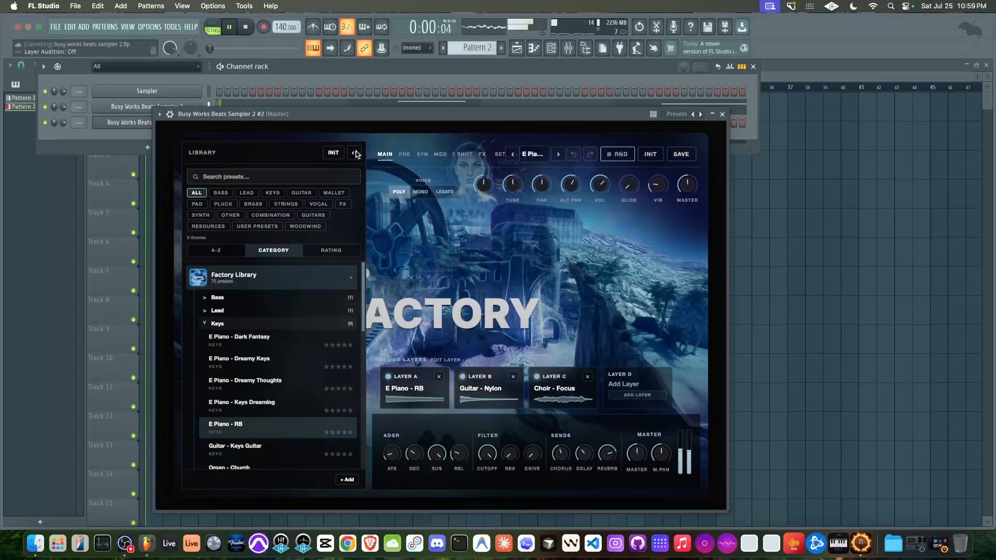
{"action": "left_click", "coordinate": [354, 153]}
{"action": "left_click", "coordinate": [400, 154]}
{"action": "scroll", "coordinate": [259, 291], "scroll_direction": "down", "scroll_amount": 3}
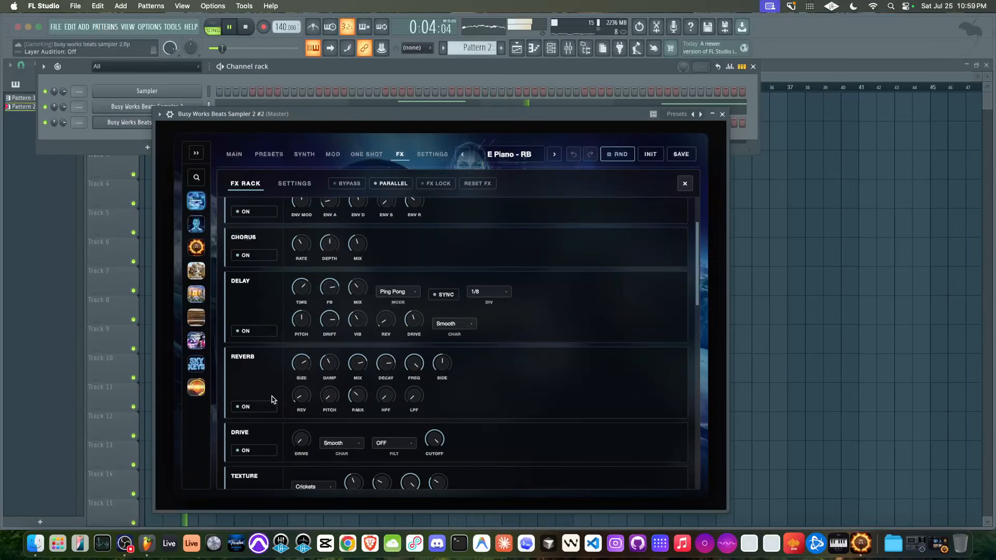
{"action": "left_click", "coordinate": [255, 407]}
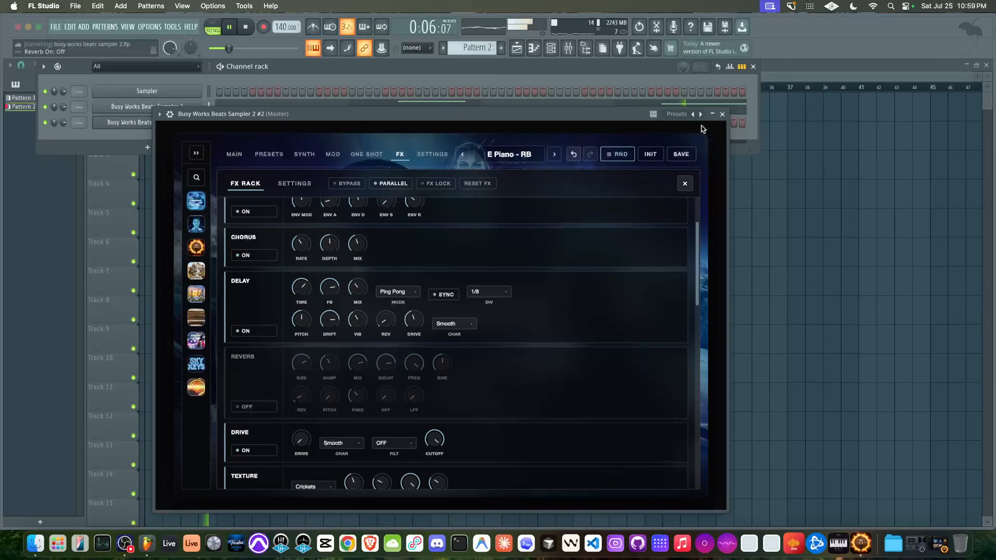
{"action": "left_click", "coordinate": [722, 114]}
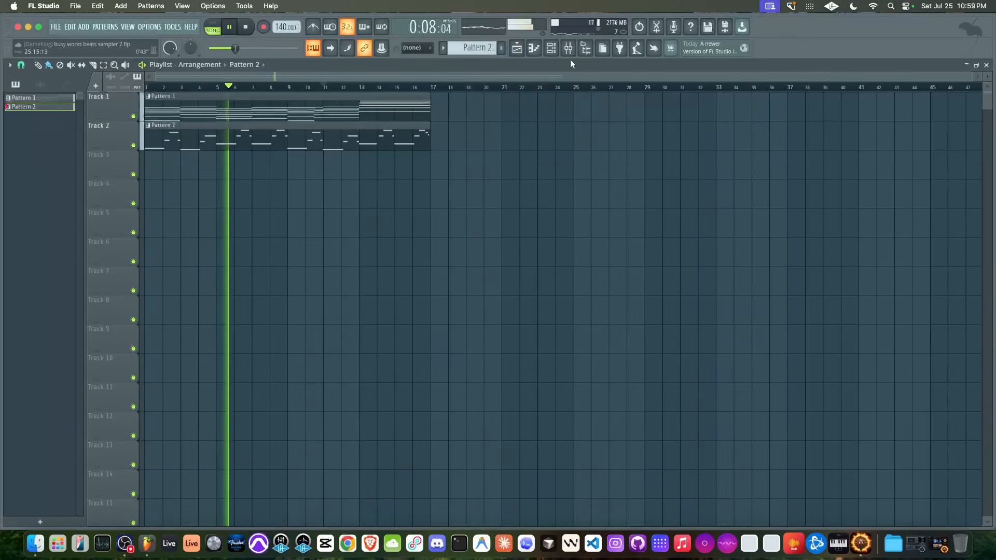
Switch the reverb back on in Sampler 2 #2's FX rack, adjust its pitch and pitch mix, and close the window.
{"action": "left_click", "coordinate": [552, 48]}
{"action": "left_click", "coordinate": [185, 124]}
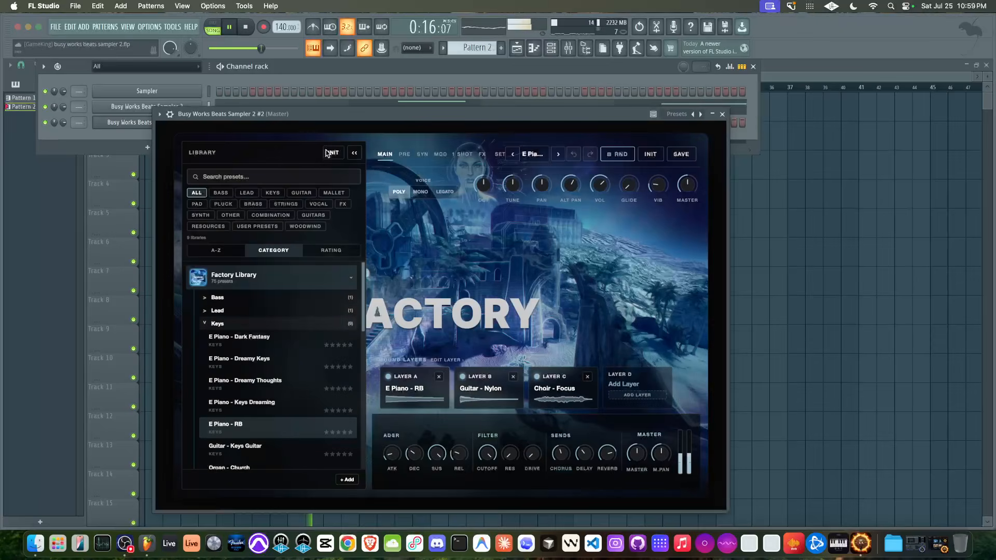
{"action": "left_click", "coordinate": [356, 154]}
{"action": "left_click", "coordinate": [399, 155]}
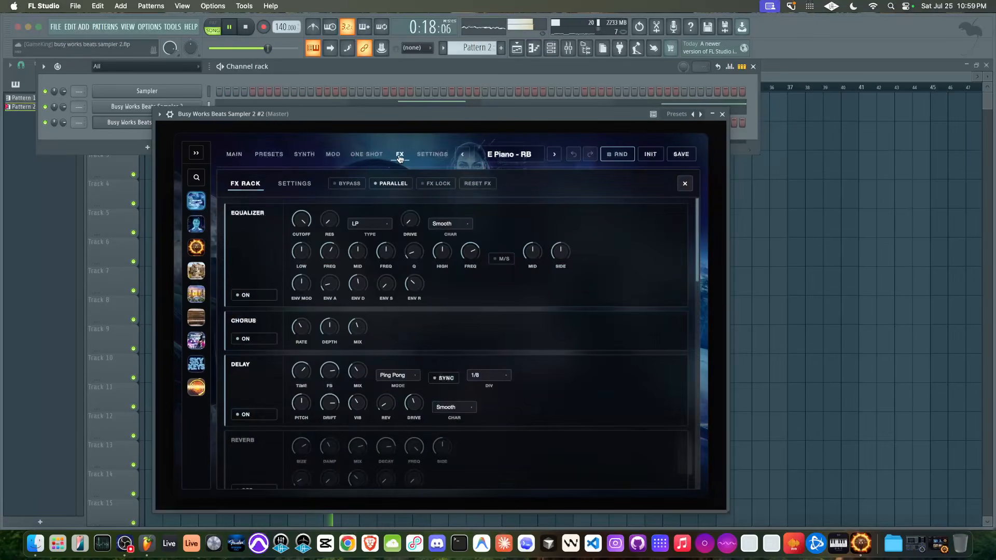
{"action": "scroll", "coordinate": [323, 352], "scroll_direction": "down", "scroll_amount": 4}
{"action": "left_click", "coordinate": [255, 309]}
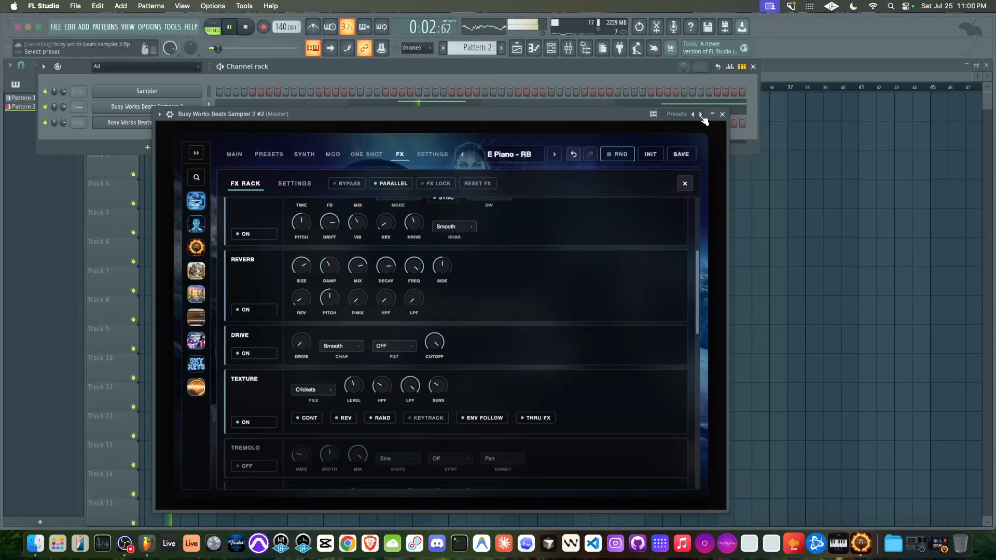
{"action": "left_click", "coordinate": [722, 114]}
{"action": "left_click", "coordinate": [571, 208]}
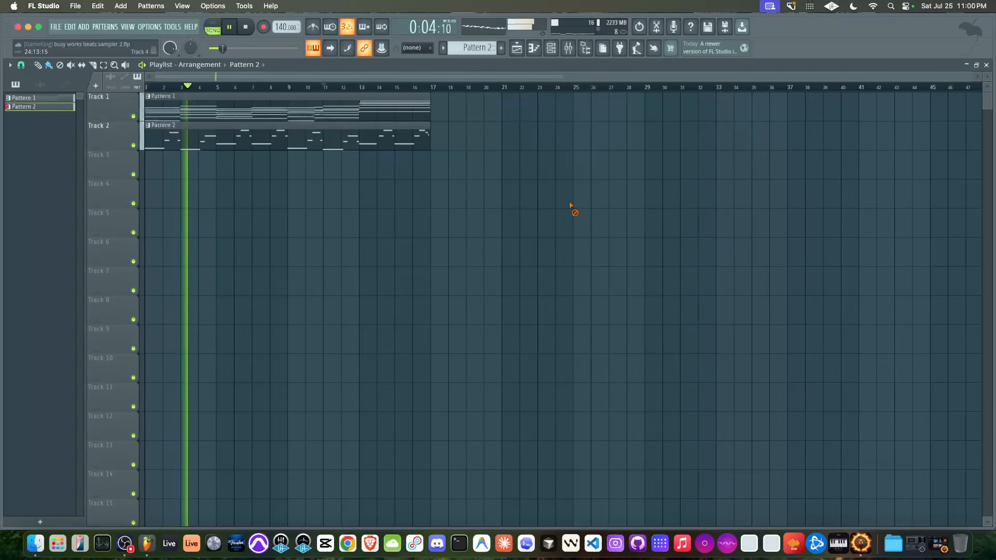
Select the empty Pattern 3 and add another Busy Works Beats Sampler 2 channel.
{"action": "left_click", "coordinate": [551, 48]}
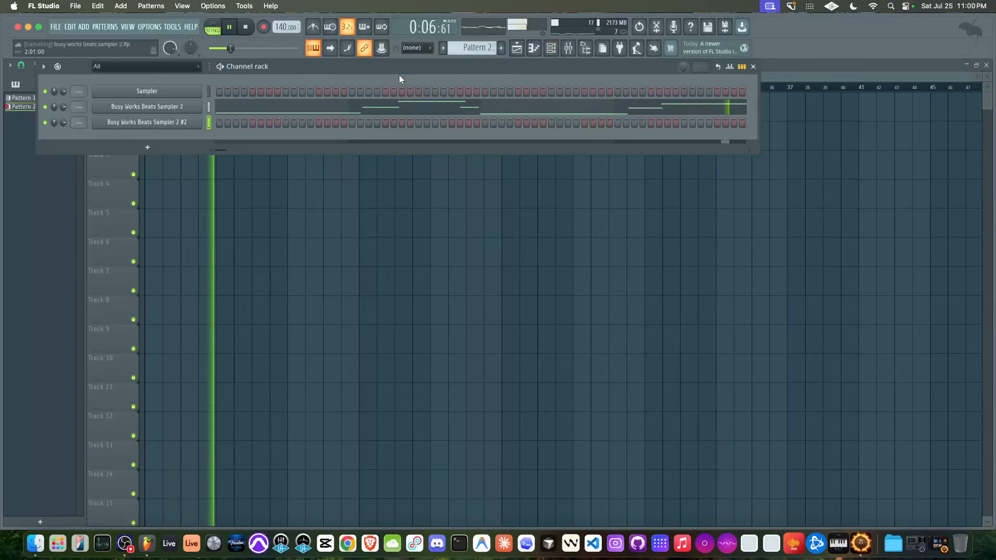
{"action": "left_click_drag", "start_coordinate": [471, 49], "coordinate": [471, 44]}
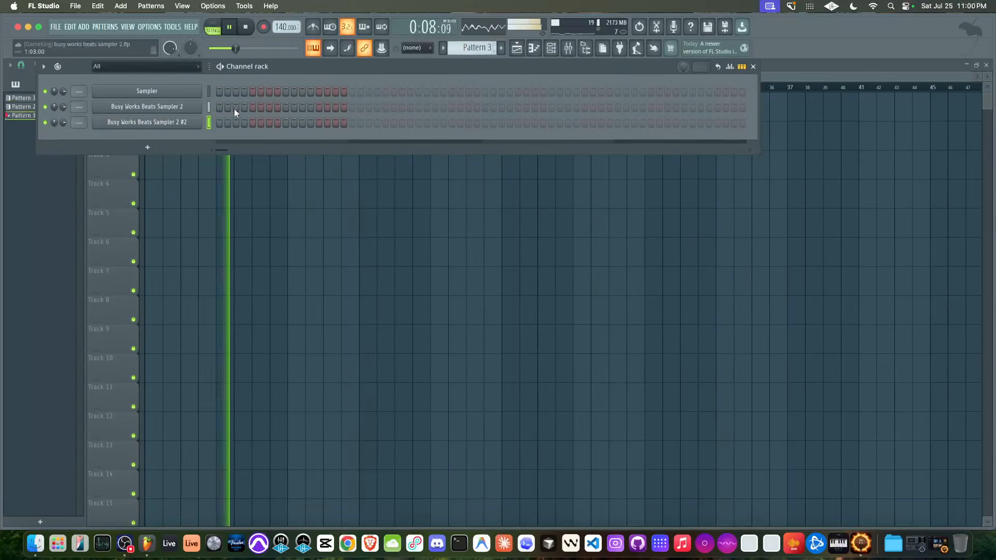
{"action": "left_click", "coordinate": [166, 148]}
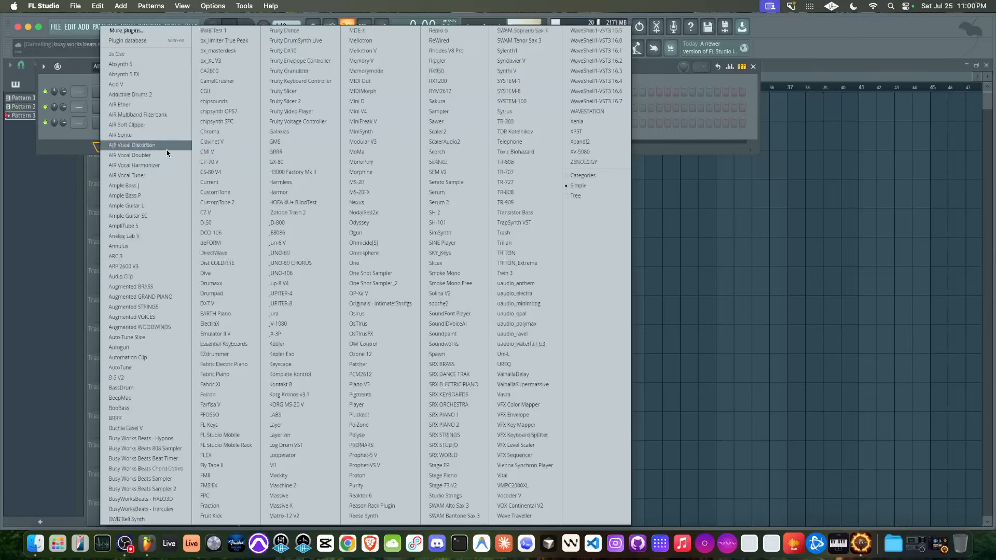
{"action": "left_click", "coordinate": [171, 489]}
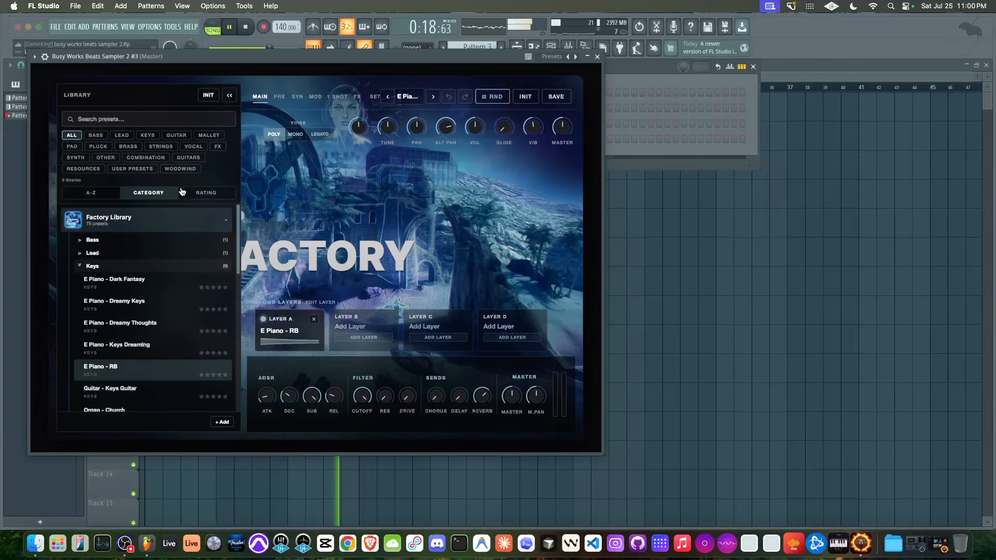
Expand the Halo3D library in the new sampler's preset browser and look through its categories.
{"action": "scroll", "coordinate": [197, 255], "scroll_direction": "down", "scroll_amount": 8}
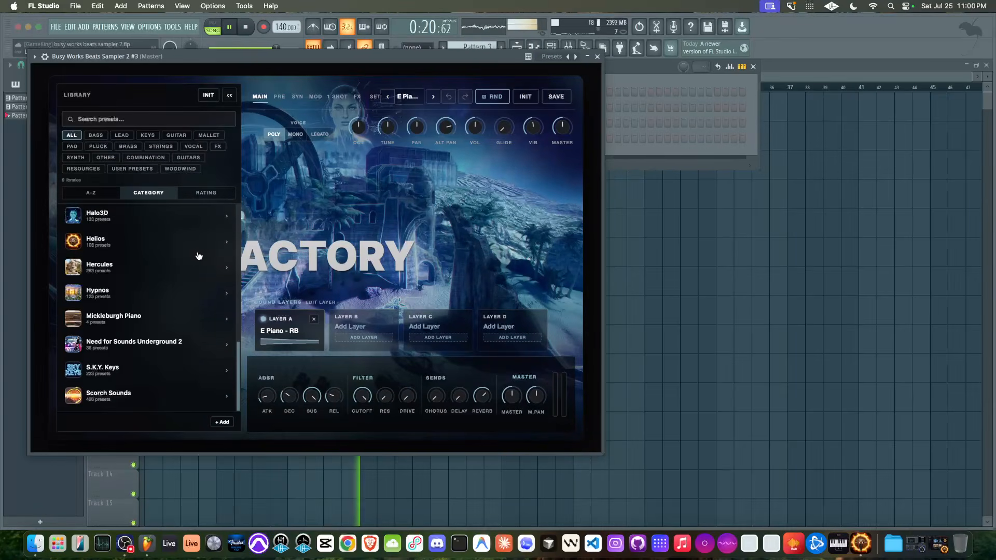
{"action": "scroll", "coordinate": [124, 251], "scroll_direction": "up", "scroll_amount": 1}
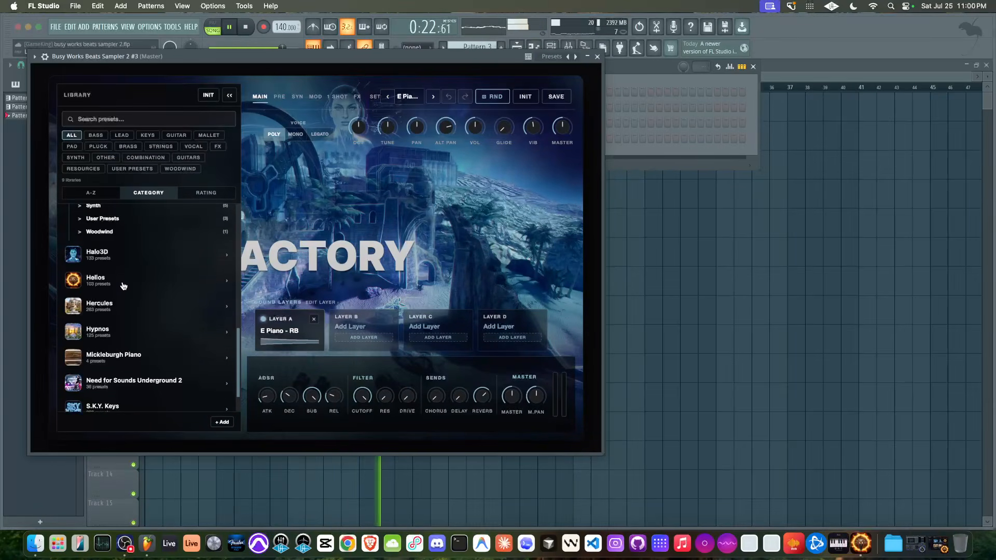
{"action": "left_click", "coordinate": [124, 260]}
{"action": "scroll", "coordinate": [125, 259], "scroll_direction": "down", "scroll_amount": 5}
{"action": "scroll", "coordinate": [133, 244], "scroll_direction": "up", "scroll_amount": 4}
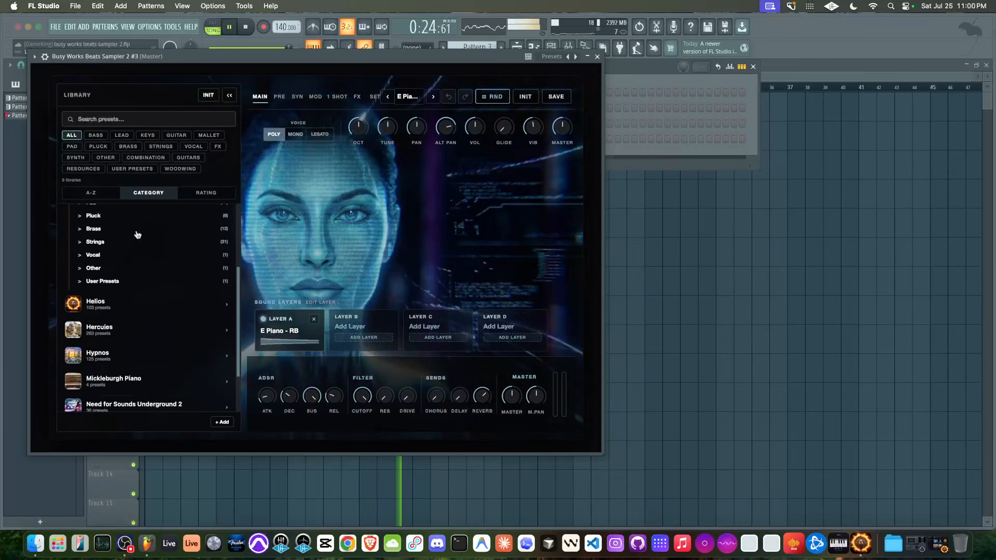
{"action": "scroll", "coordinate": [138, 235], "scroll_direction": "up", "scroll_amount": 3}
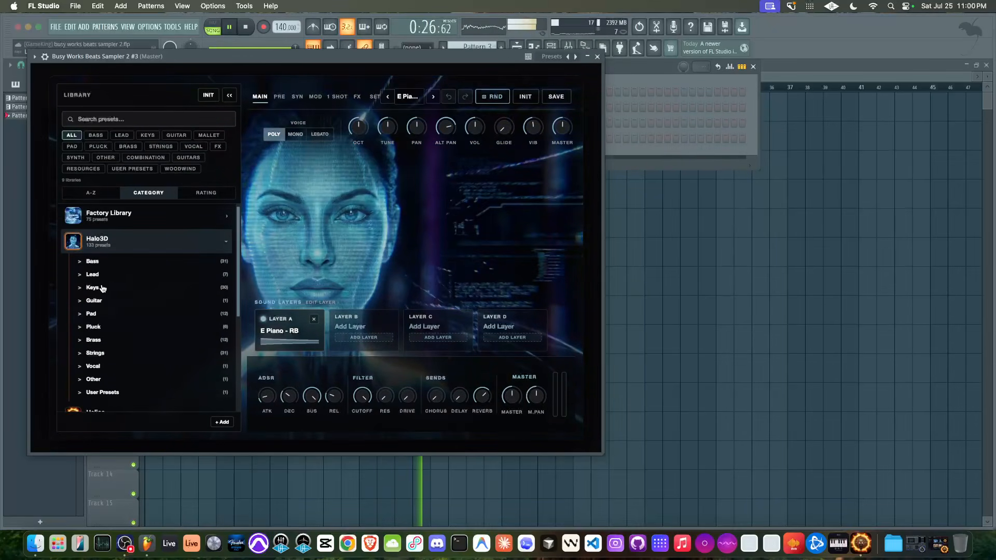
{"action": "scroll", "coordinate": [103, 287], "scroll_direction": "down", "scroll_amount": 1}
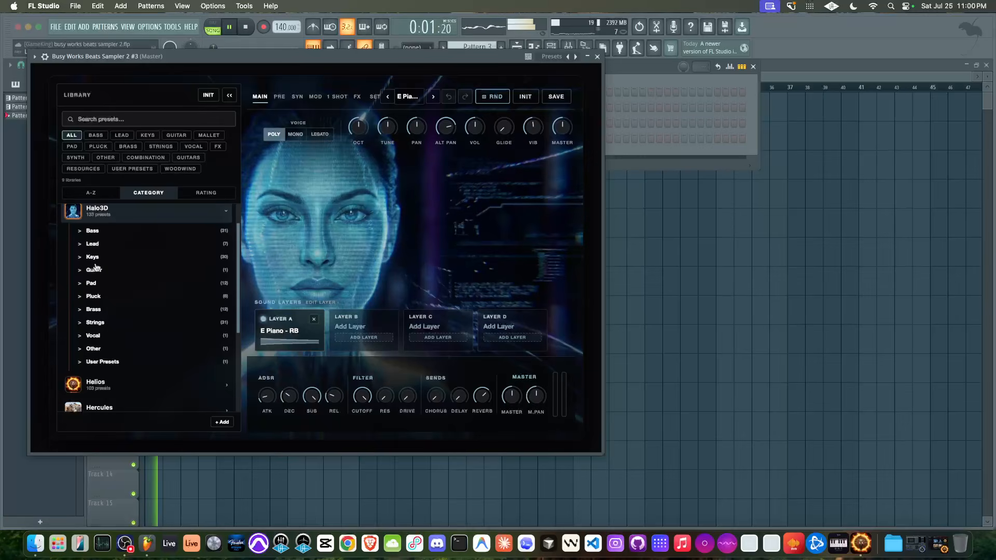
Load the Bell - 80s Shine preset from Halo3D's Pluck category.
{"action": "left_click", "coordinate": [82, 272]}
{"action": "left_click", "coordinate": [82, 269]}
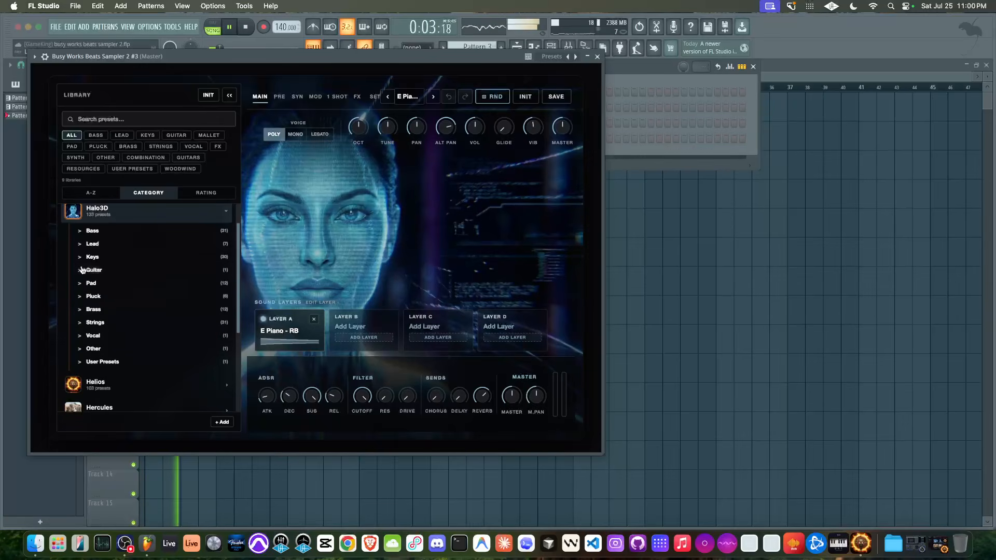
{"action": "left_click", "coordinate": [86, 245]}
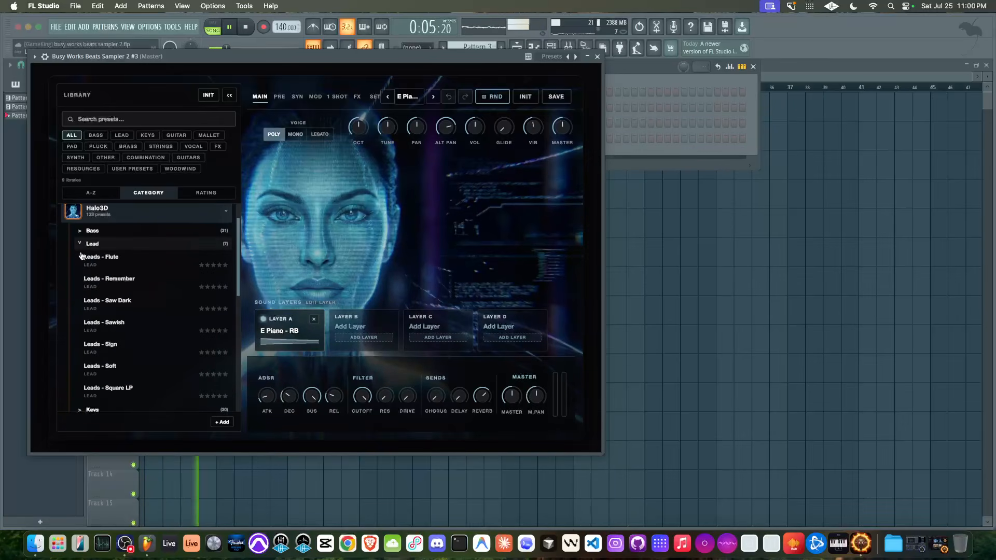
{"action": "left_click", "coordinate": [81, 247]}
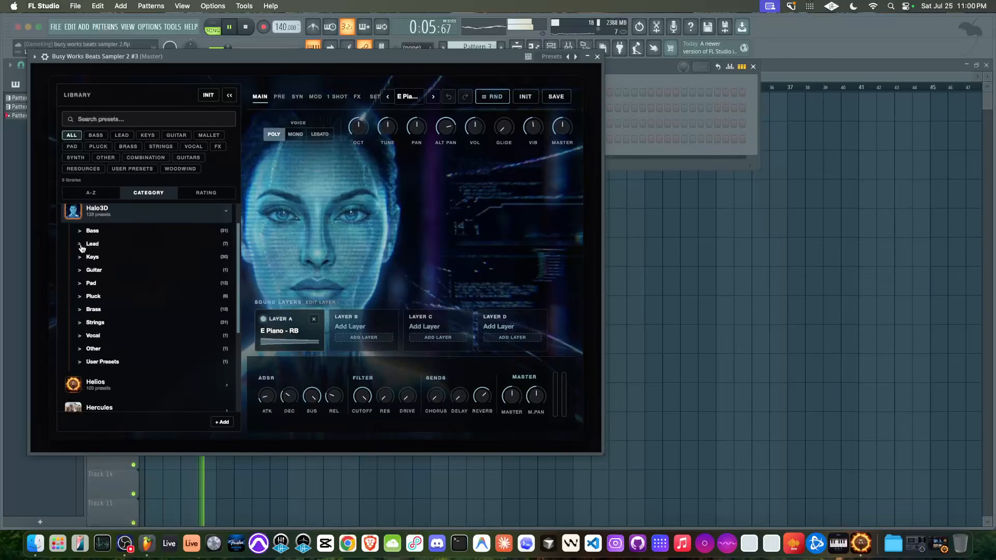
{"action": "left_click", "coordinate": [80, 298]}
{"action": "left_click", "coordinate": [111, 311]}
{"action": "scroll", "coordinate": [136, 329], "scroll_direction": "down", "scroll_amount": 2}
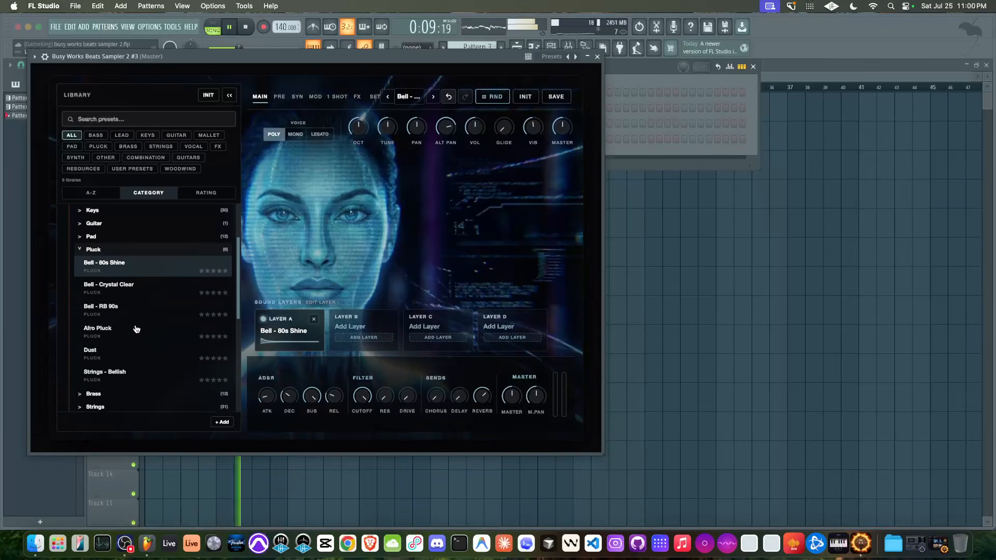
{"action": "scroll", "coordinate": [136, 328], "scroll_direction": "down", "scroll_amount": 1}
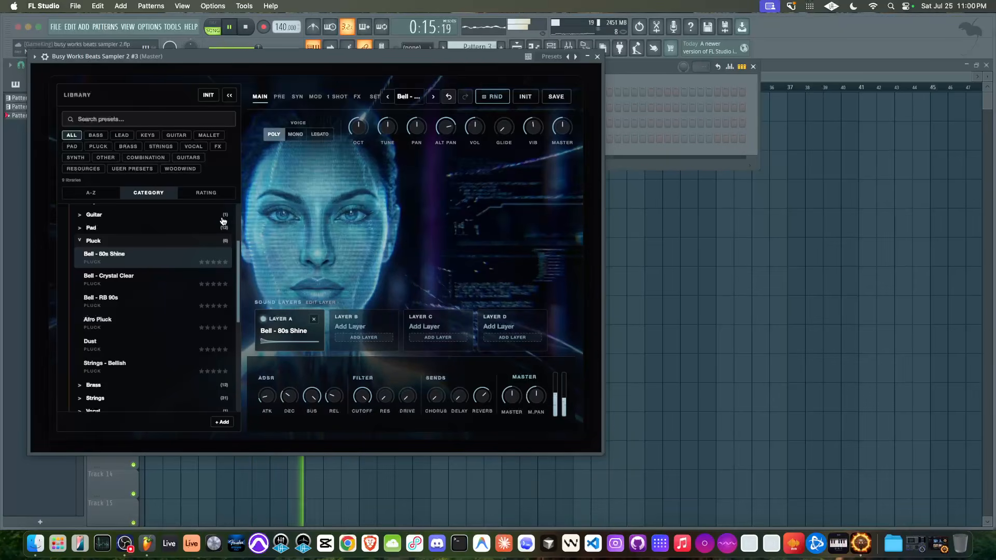
Raise the bell preset's octave, stop playback and close the sampler window.
{"action": "left_click_drag", "start_coordinate": [357, 126], "coordinate": [356, 105]}
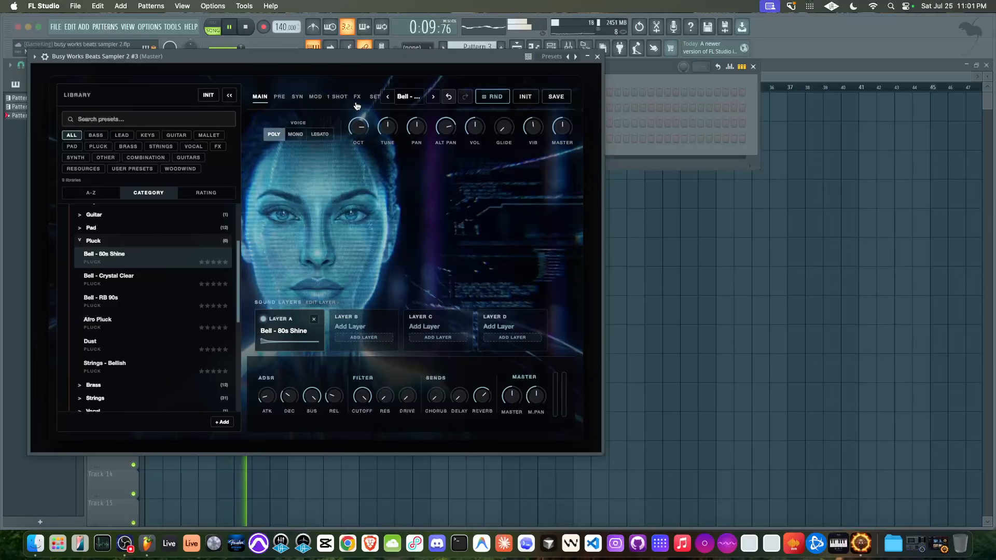
{"action": "key", "text": "space"}
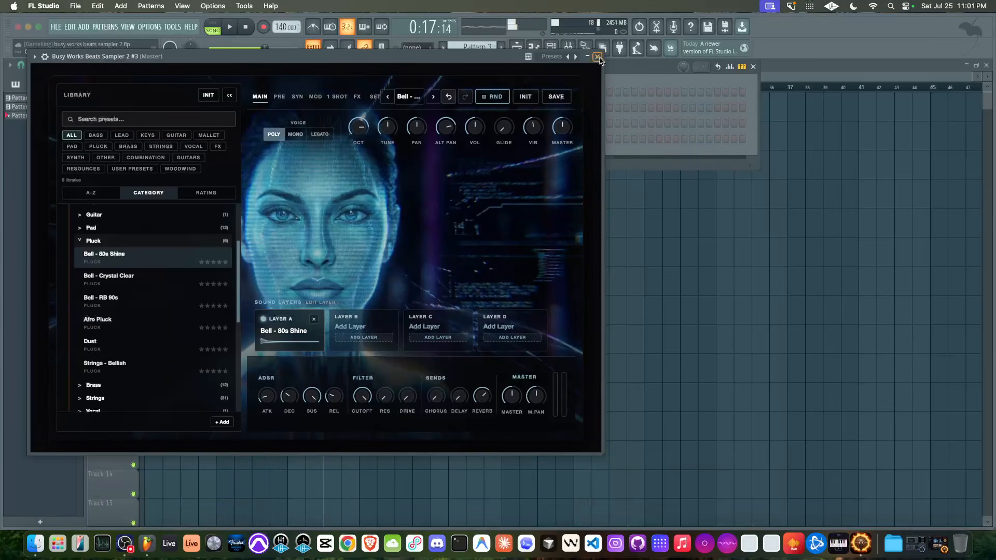
{"action": "left_click", "coordinate": [598, 57]}
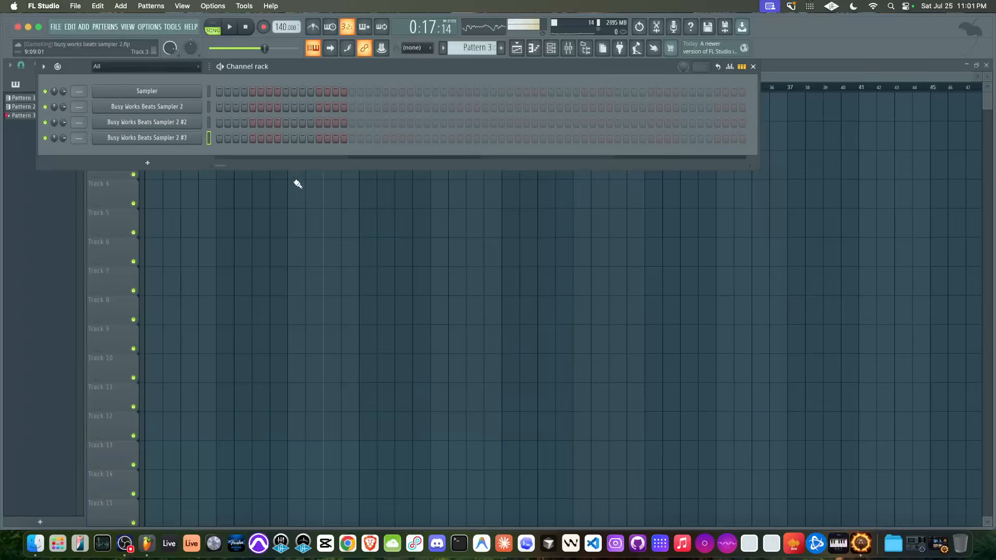
Record the bell chords into Pattern 3 over bars 1 to 16 with the metronome on.
{"action": "left_click", "coordinate": [298, 178]}
{"action": "left_click", "coordinate": [246, 27]}
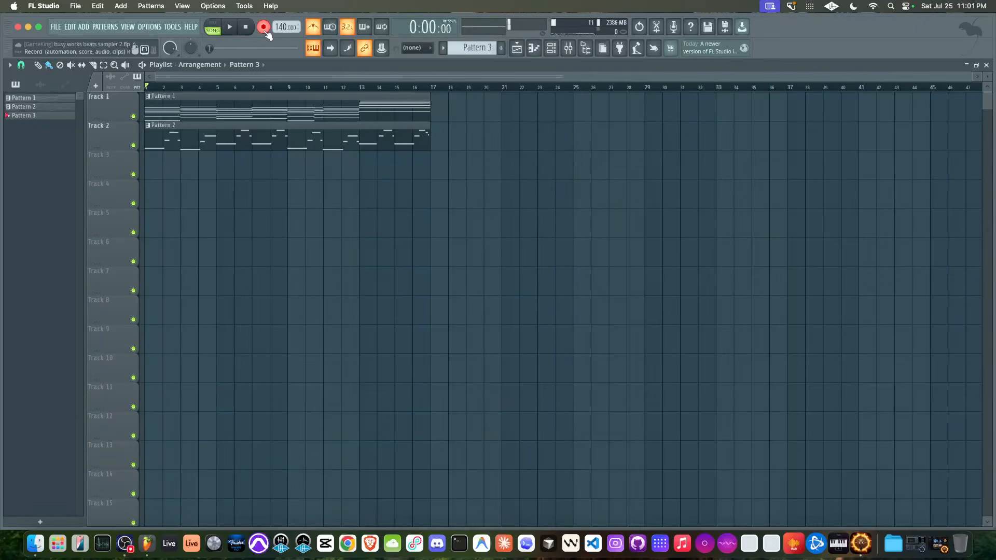
{"action": "left_click", "coordinate": [264, 28]}
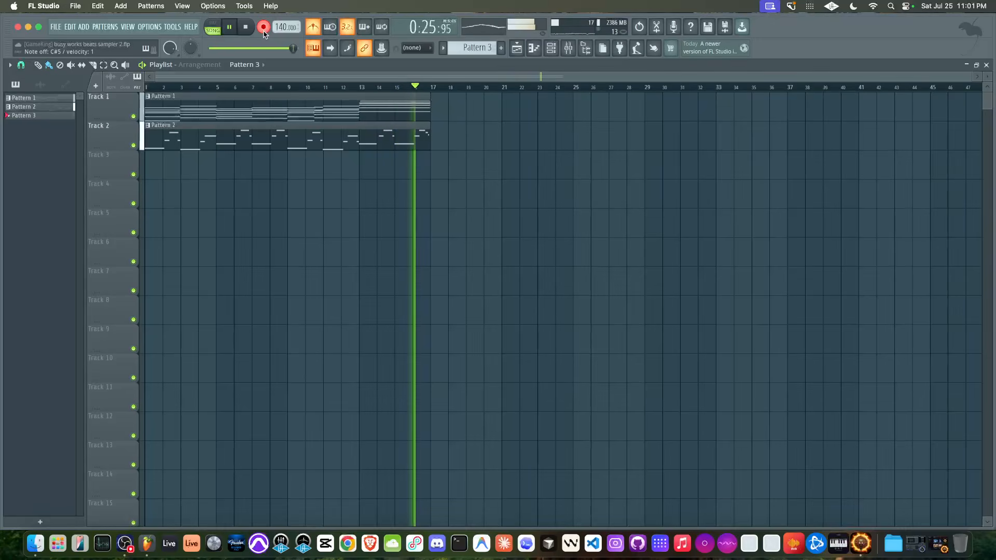
{"action": "key", "text": "space"}
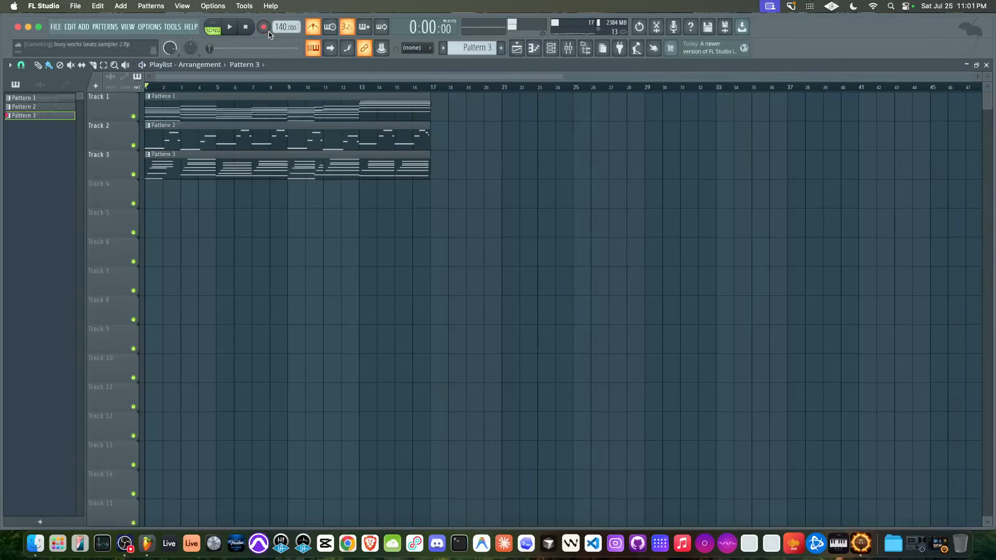
Replace Pattern 3's chord at bar 13 with a copy of the chord at bar 15.
{"action": "left_click_drag", "start_coordinate": [169, 106], "coordinate": [187, 156]}
{"action": "key", "text": "space"}
{"action": "double_click", "coordinate": [265, 103]}
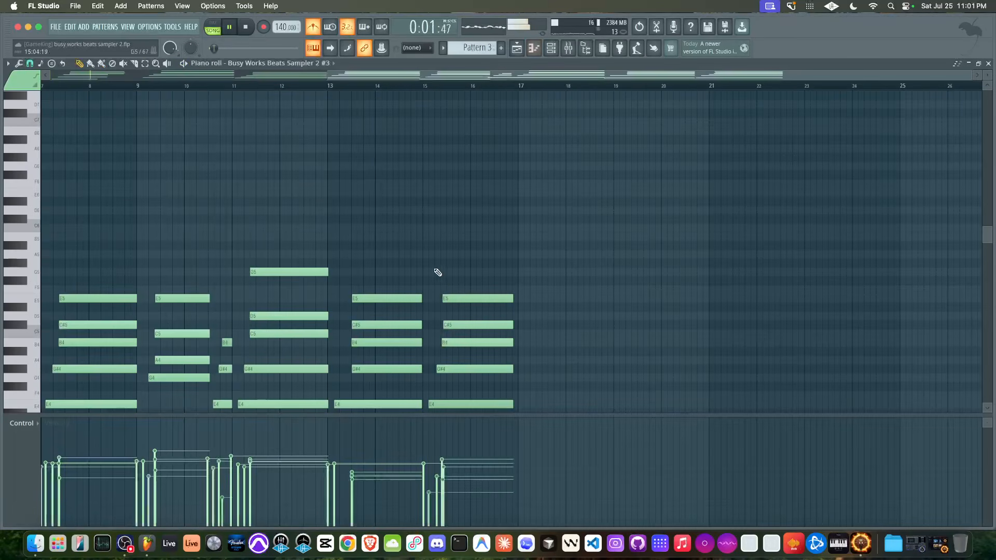
{"action": "scroll", "coordinate": [440, 277], "scroll_direction": "down", "scroll_amount": 5}
{"action": "left_click_drag", "start_coordinate": [421, 140], "coordinate": [384, 325]}
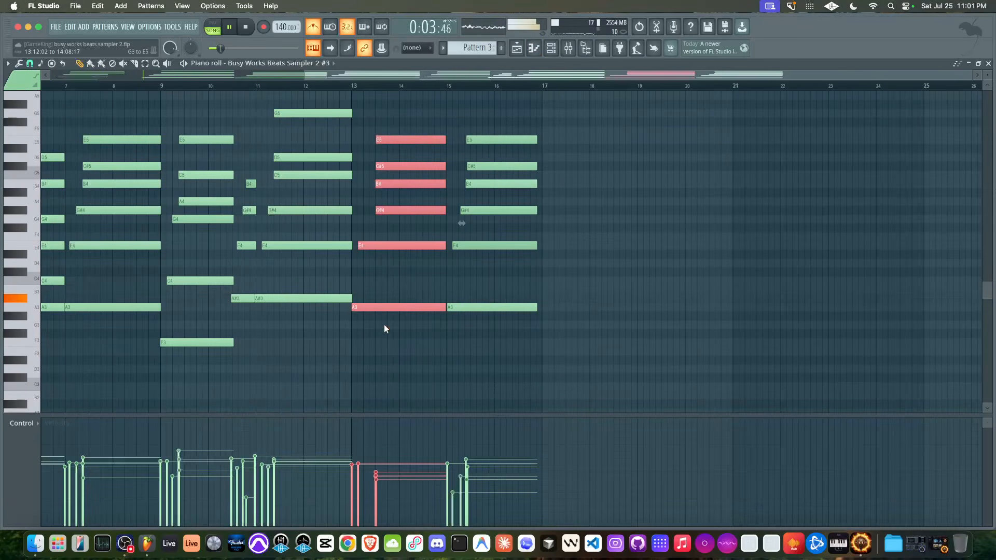
{"action": "key", "text": "Delete"}
{"action": "left_click_drag", "start_coordinate": [478, 325], "coordinate": [393, 139]}
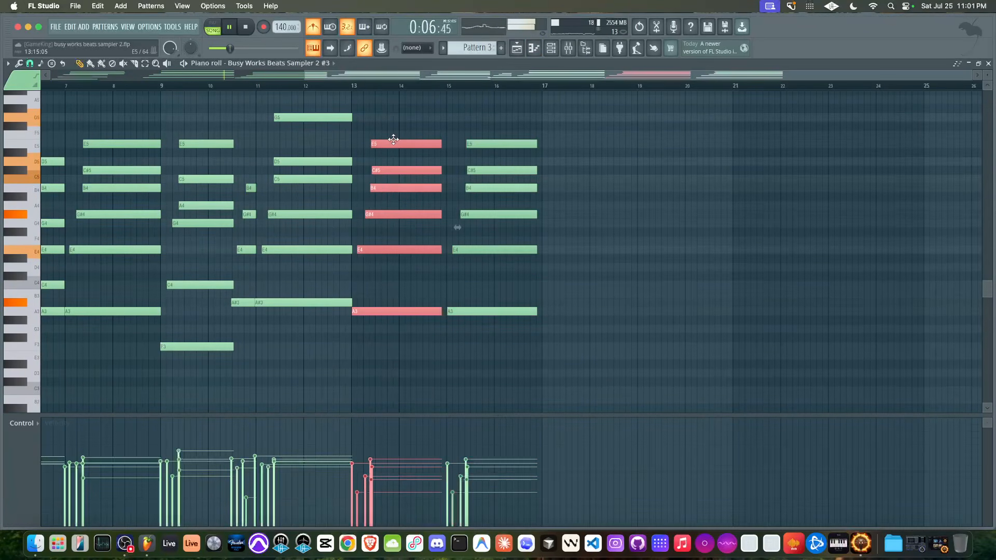
Delete the unused Sampler channel from the channel rack.
{"action": "left_click", "coordinate": [555, 50]}
{"action": "right_click", "coordinate": [179, 92]}
{"action": "left_click", "coordinate": [219, 231]}
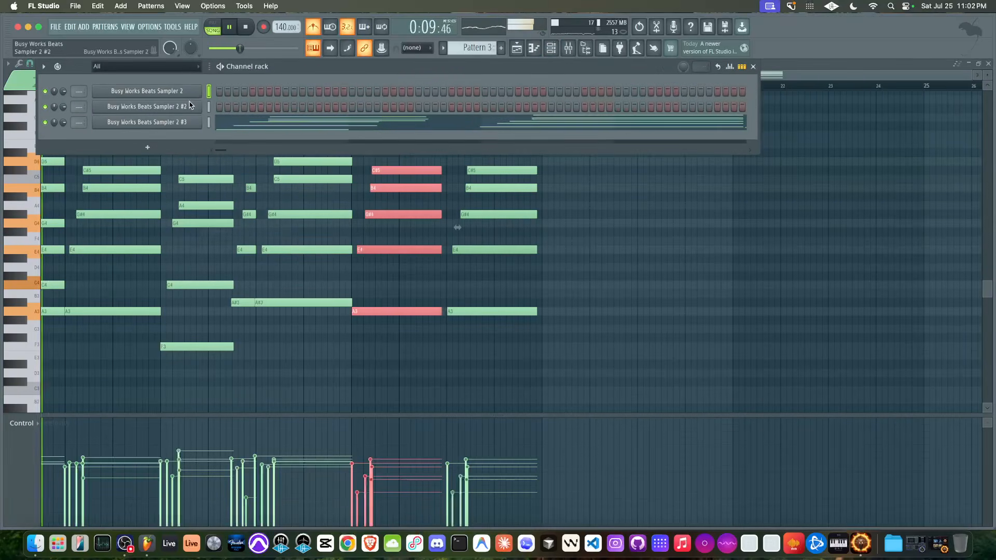
Change the preset of Busy Works Beats Sampler 2 #3 to Bell - Crystal Clear from the Pluck category.
{"action": "left_click", "coordinate": [192, 121]}
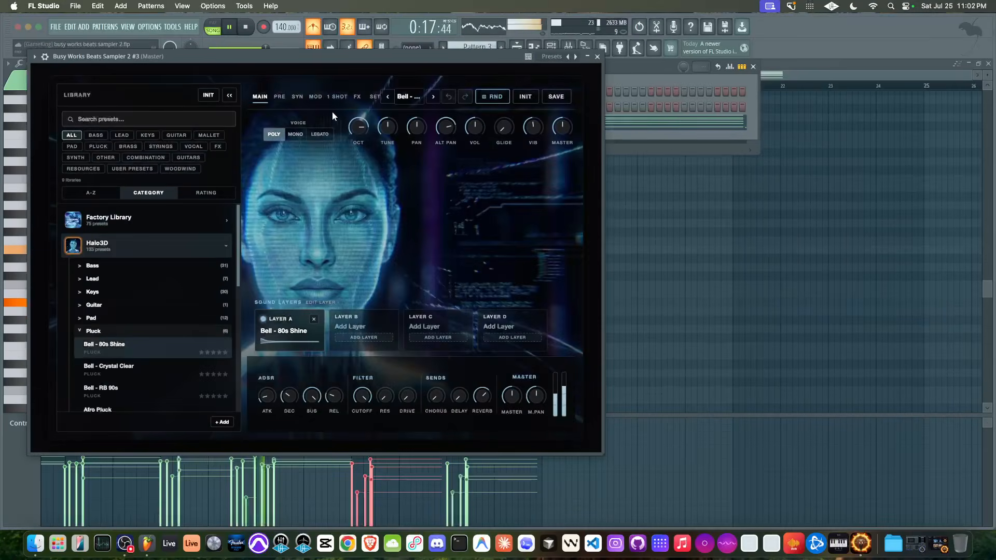
{"action": "scroll", "coordinate": [133, 264], "scroll_direction": "down", "scroll_amount": 4}
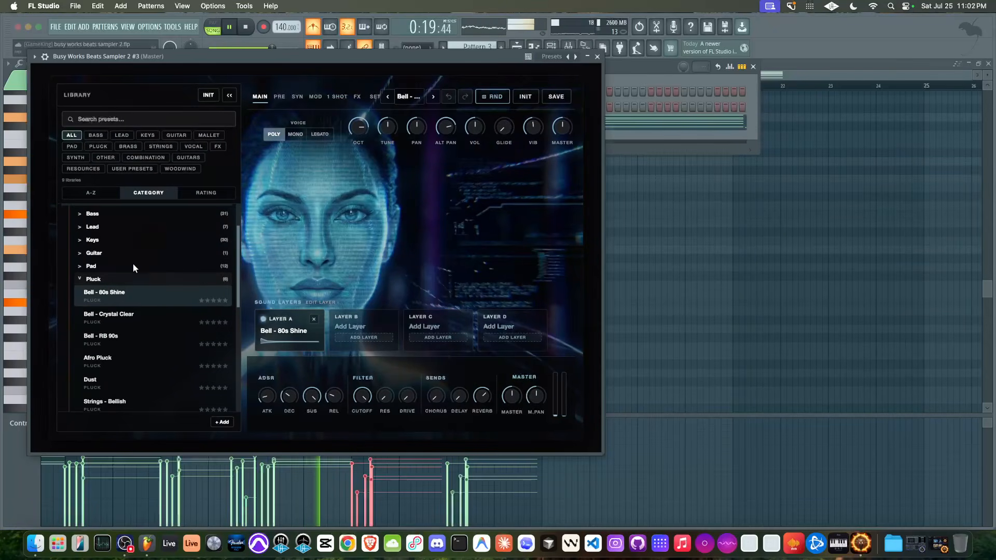
{"action": "left_click", "coordinate": [134, 262]}
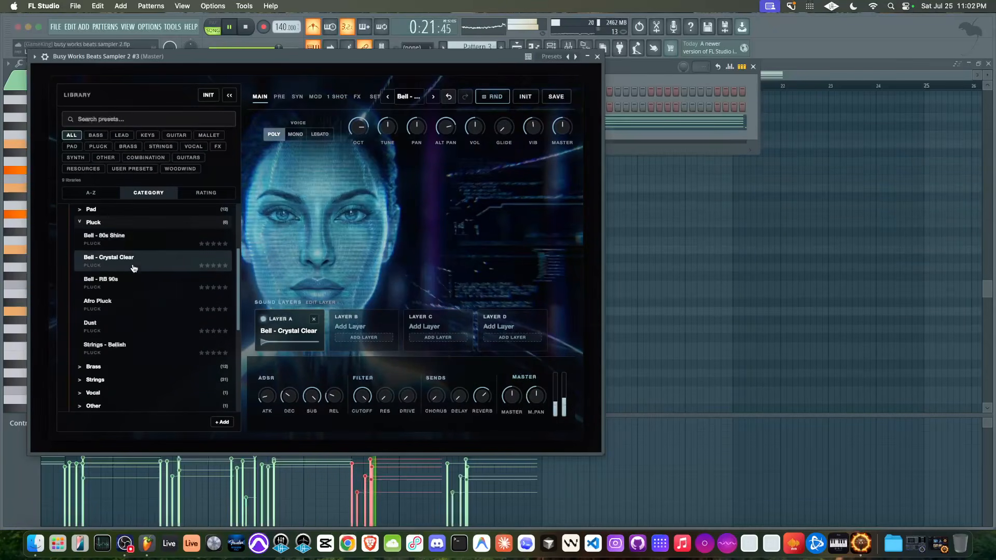
Audition the Bell - RB 90s preset and load Bell - 80s Shine in Busy Works Beats Sampler 2 #3.
{"action": "left_click", "coordinate": [132, 285]}
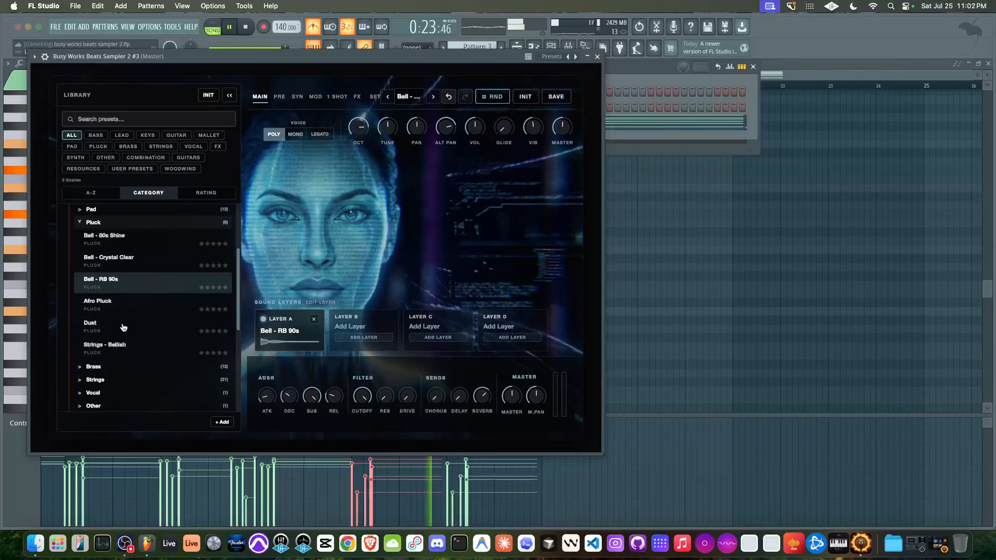
{"action": "scroll", "coordinate": [126, 270], "scroll_direction": "up", "scroll_amount": 1}
{"action": "left_click", "coordinate": [127, 258]}
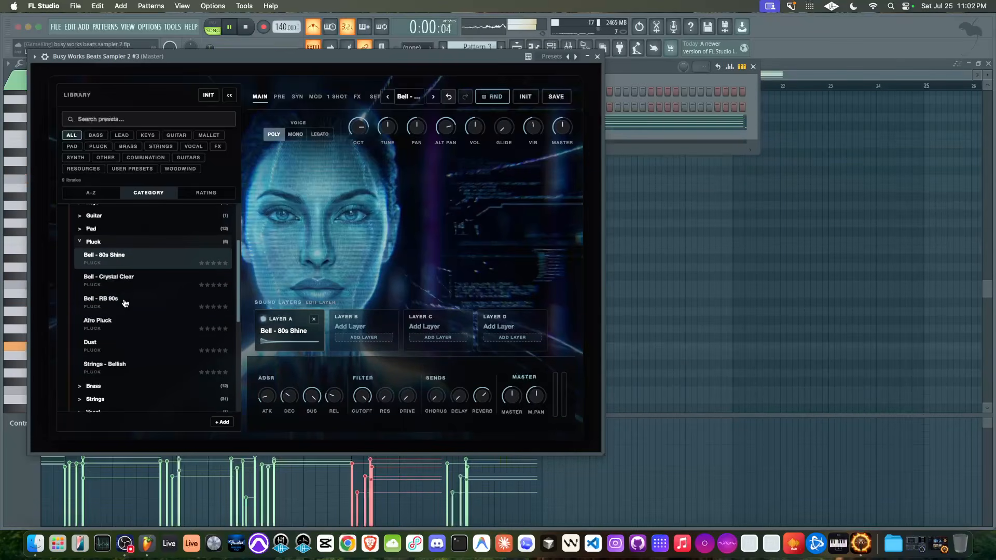
{"action": "scroll", "coordinate": [125, 303], "scroll_direction": "down", "scroll_amount": 3}
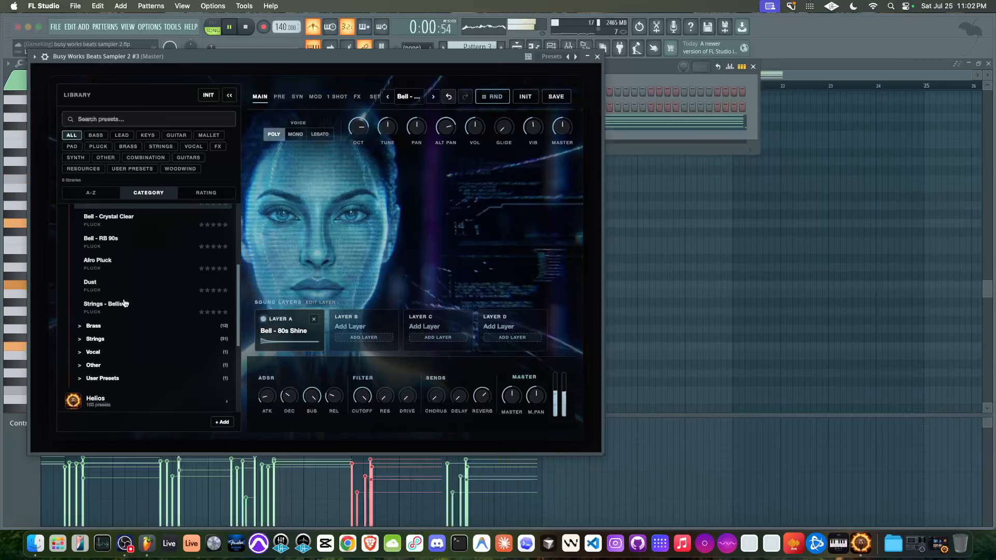
Show the FX rack with the preset library collapsed and raise the delay mix to 43%.
{"action": "left_click", "coordinate": [357, 97]}
{"action": "left_click", "coordinate": [233, 94]}
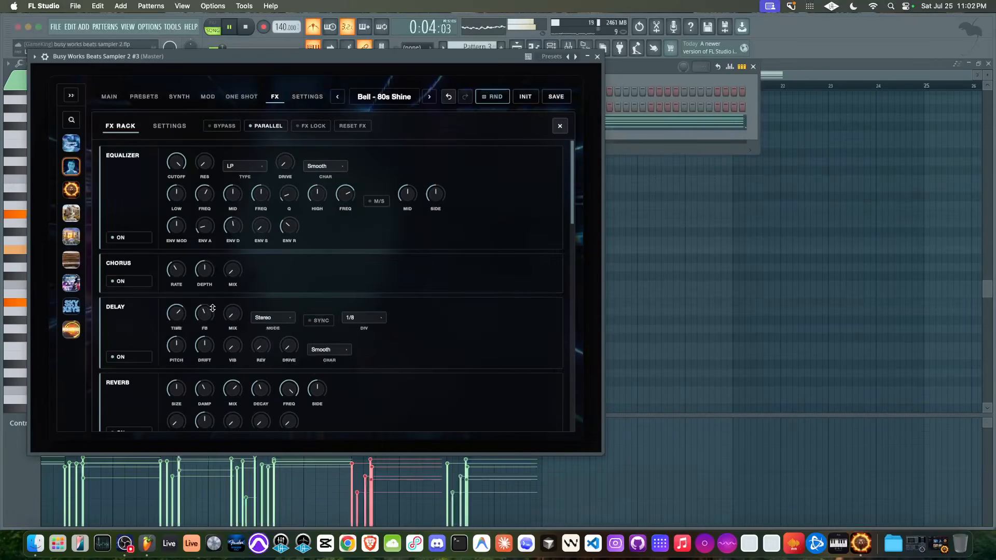
{"action": "left_click_drag", "start_coordinate": [246, 318], "coordinate": [245, 289]}
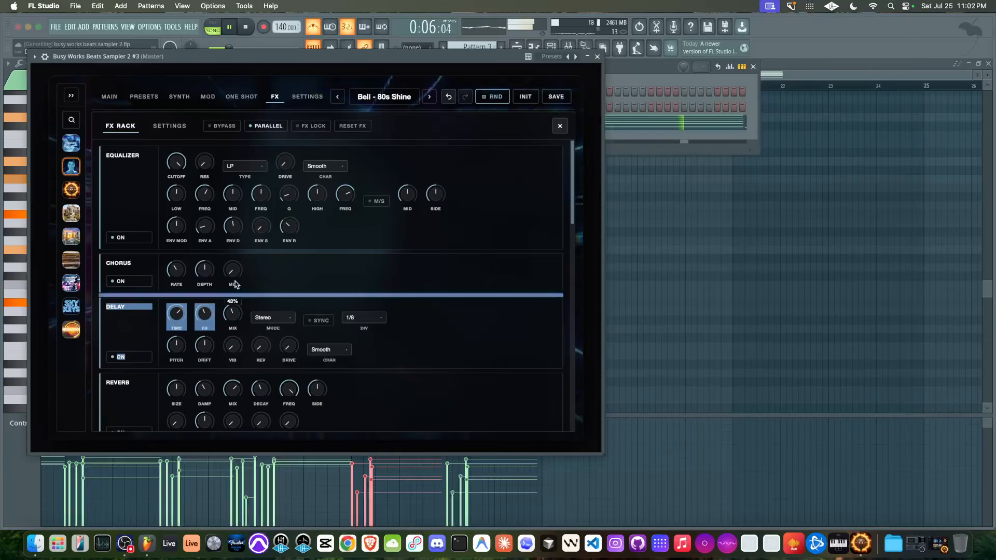
{"action": "left_click", "coordinate": [266, 295]}
{"action": "left_click_drag", "start_coordinate": [233, 323], "coordinate": [233, 322]}
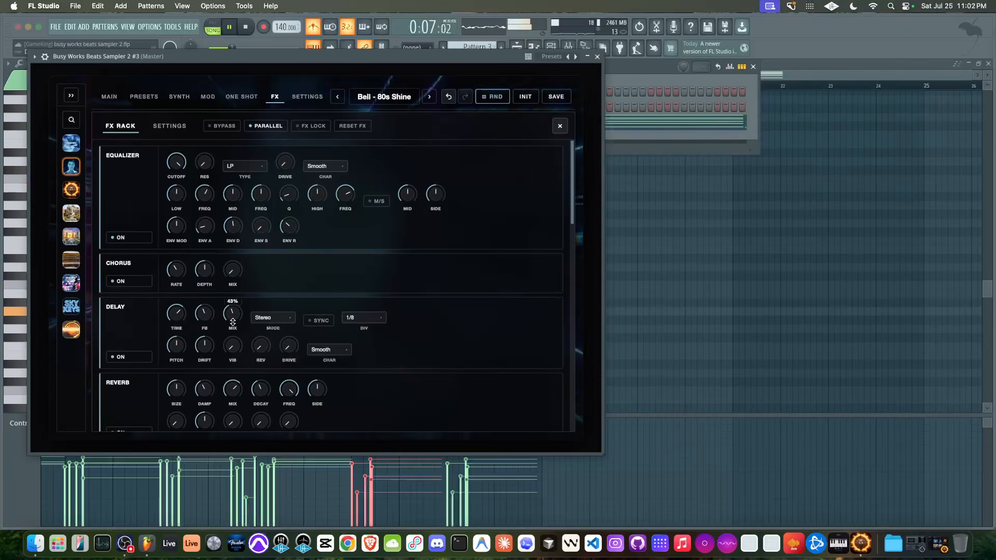
Switch the delay to synced Ping Pong mode at a 1/8 division and raise its vibrato.
{"action": "left_click", "coordinate": [270, 319]}
{"action": "left_click", "coordinate": [270, 346]}
{"action": "left_click", "coordinate": [321, 320]}
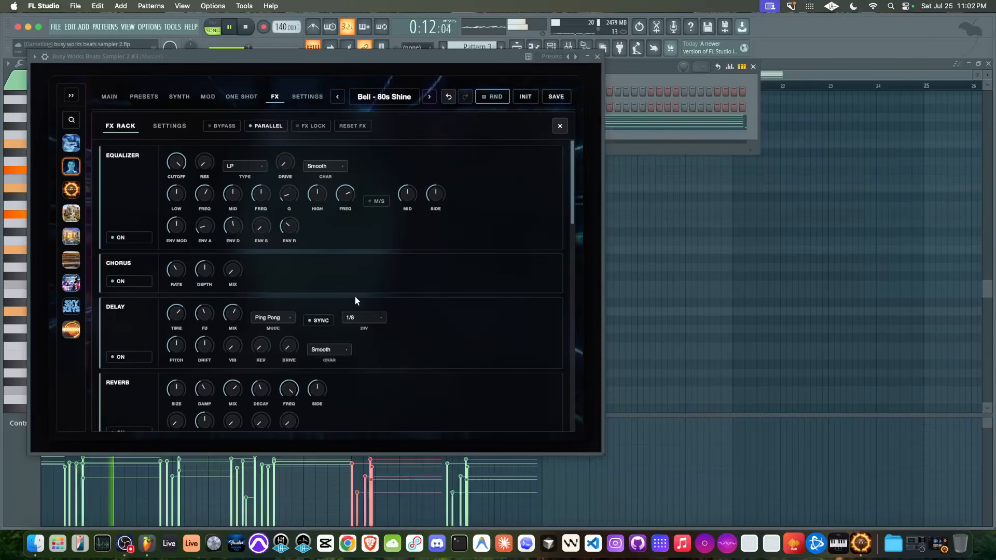
{"action": "left_click", "coordinate": [363, 318]}
{"action": "scroll", "coordinate": [363, 403], "scroll_direction": "down", "scroll_amount": 3}
{"action": "left_click", "coordinate": [422, 354]}
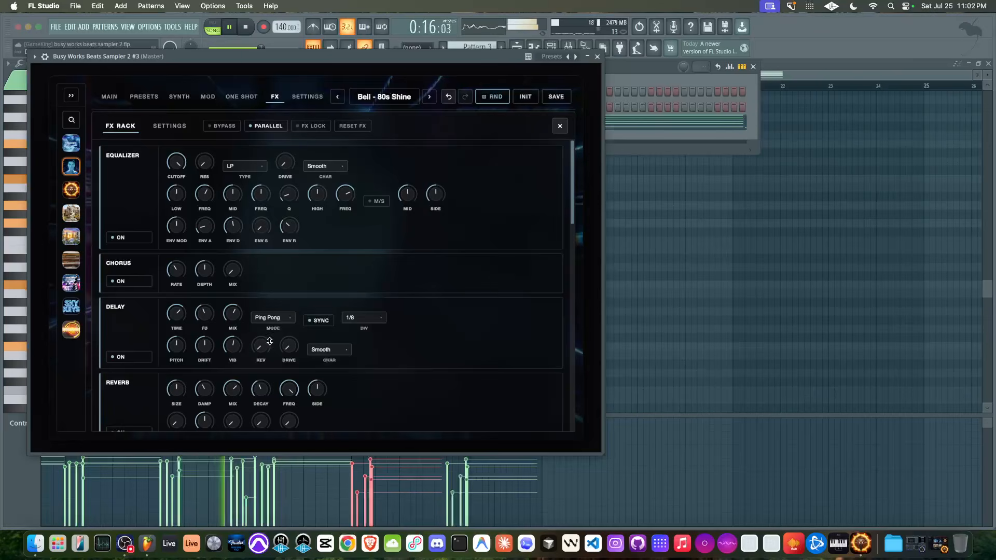
Increase the delay's feedback and drift while reducing its mix, and raise the reverb's size, decay and HPF.
{"action": "scroll", "coordinate": [272, 348], "scroll_direction": "down", "scroll_amount": 3}
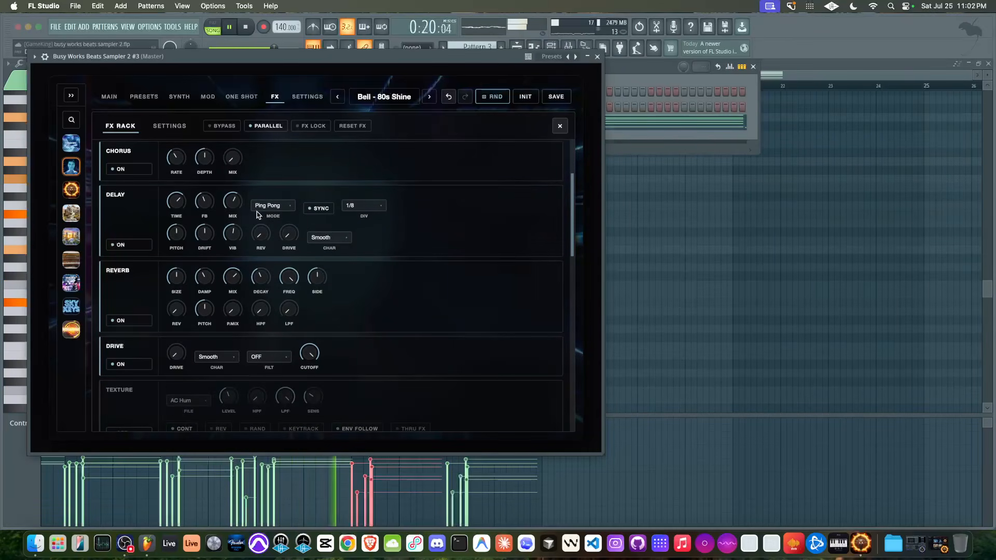
{"action": "left_click_drag", "start_coordinate": [206, 236], "coordinate": [206, 224]}
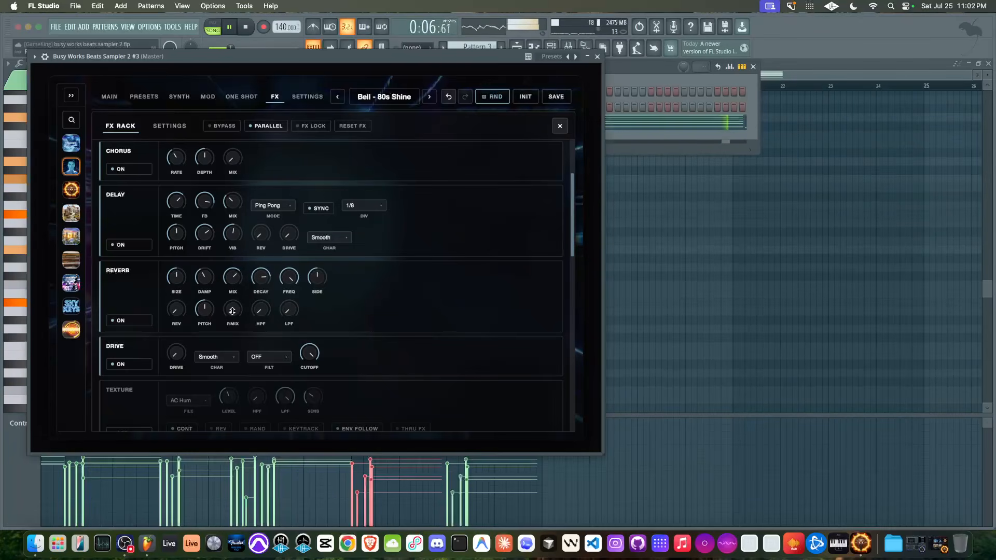
{"action": "mouse_move", "coordinate": [177, 274]}
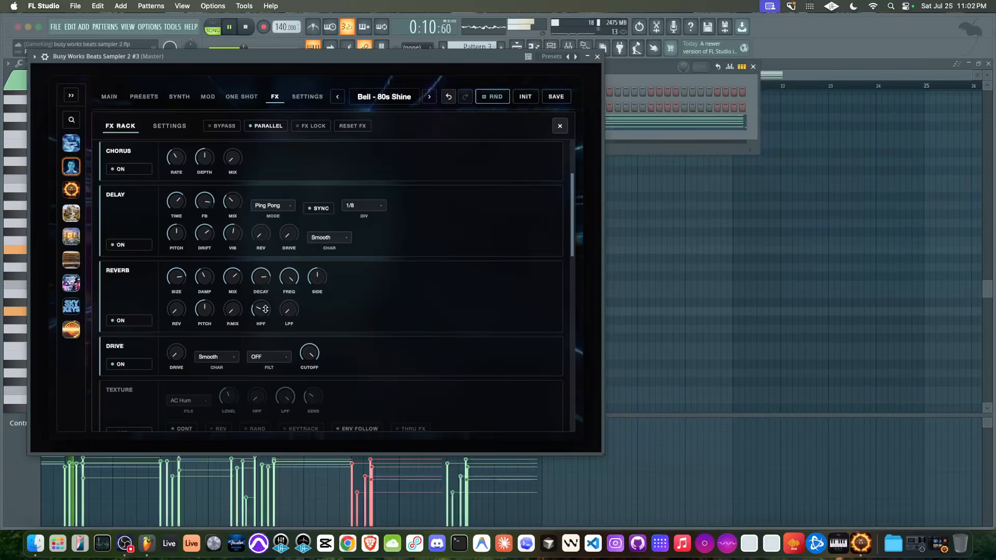
Switch off the Drive effect, turn Alt Pan fully down on the main page and close the sampler window.
{"action": "scroll", "coordinate": [177, 243], "scroll_direction": "down", "scroll_amount": 5}
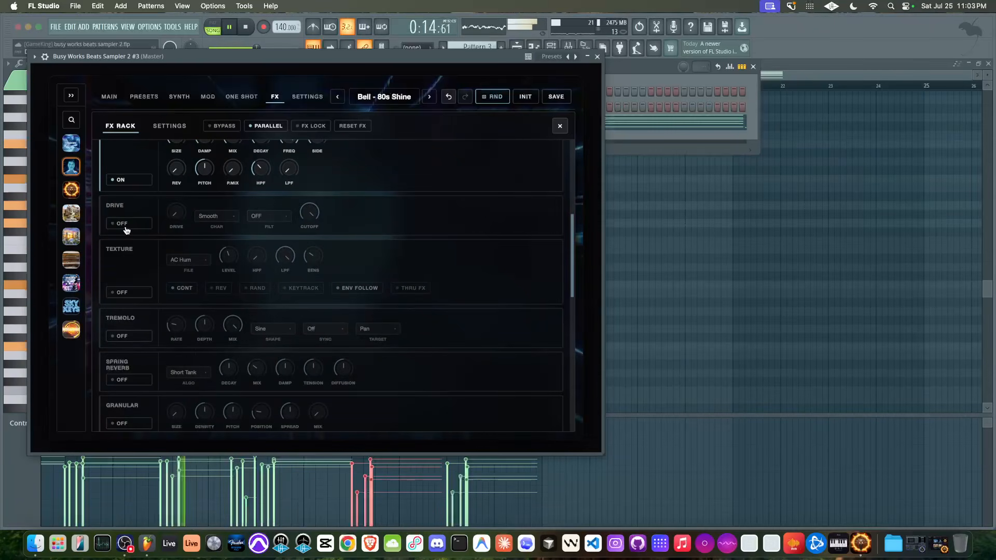
{"action": "scroll", "coordinate": [152, 252], "scroll_direction": "down", "scroll_amount": 15}
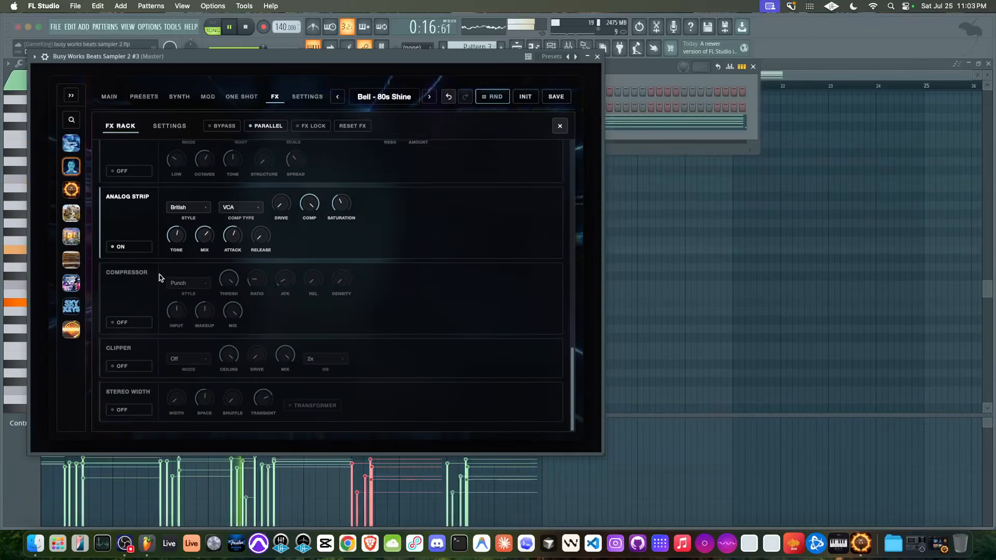
{"action": "scroll", "coordinate": [196, 263], "scroll_direction": "up", "scroll_amount": 20}
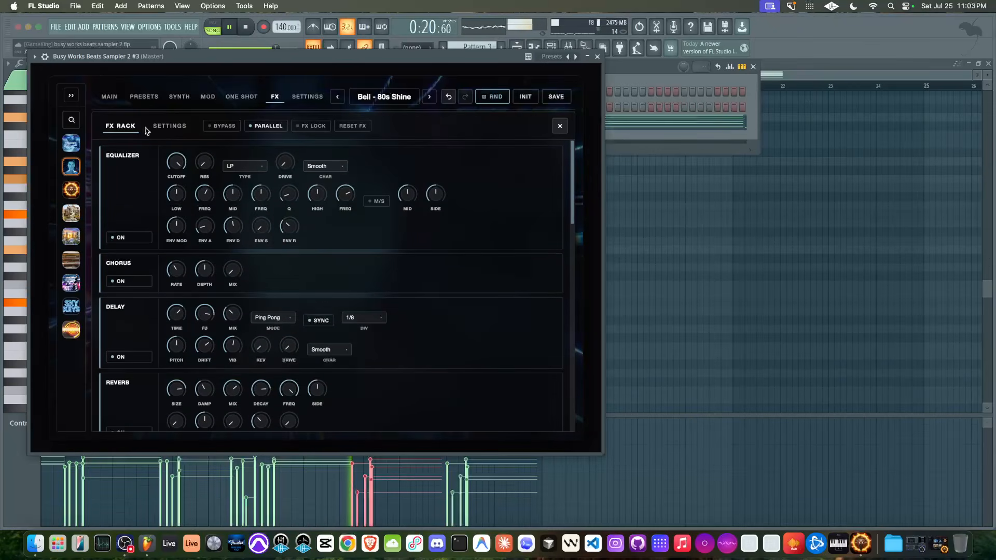
{"action": "left_click", "coordinate": [110, 97]}
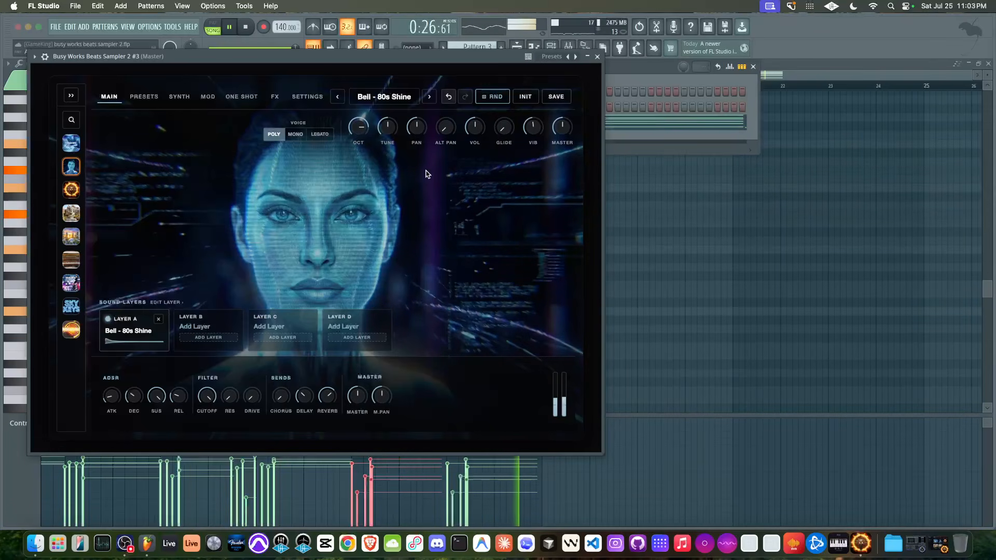
{"action": "left_click", "coordinate": [597, 57]}
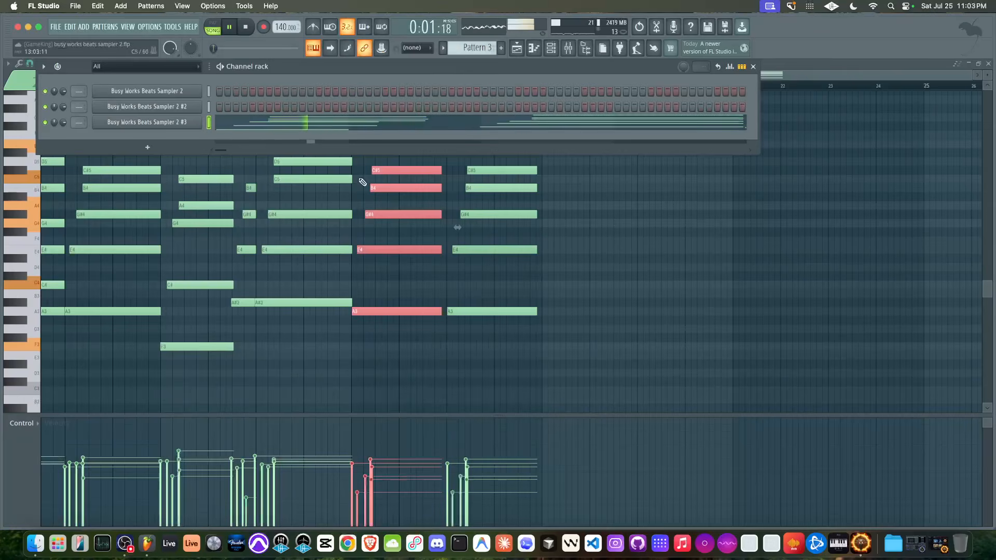
Quantize Pattern 3's bell notes to 1/2 beat and clean them up with the Remove Overlaps script.
{"action": "left_click", "coordinate": [313, 397]}
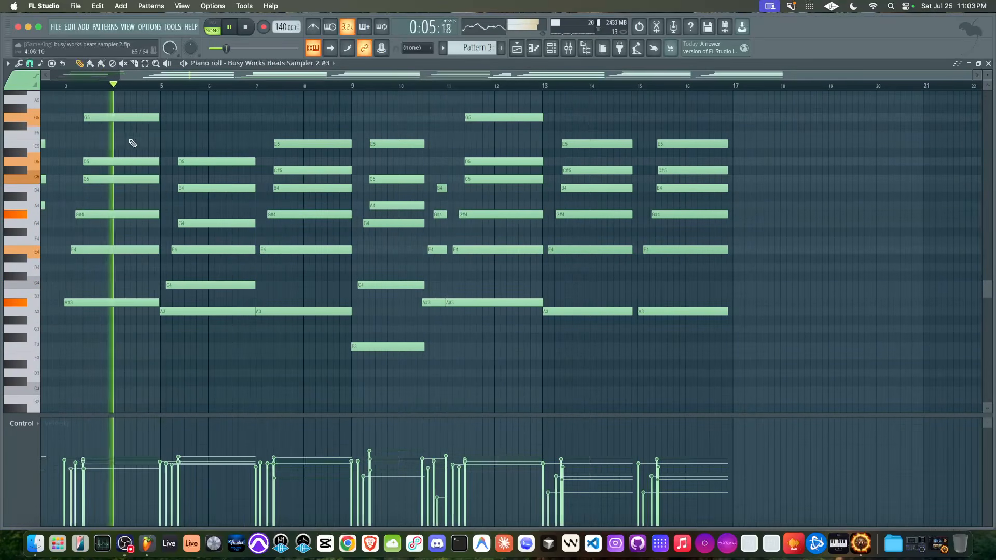
{"action": "left_click", "coordinate": [30, 63]}
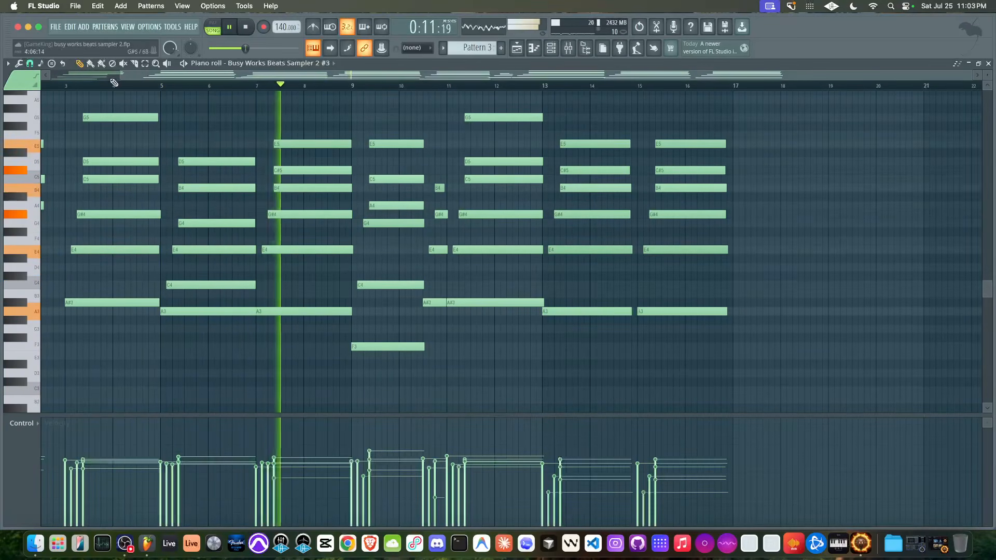
{"action": "left_click", "coordinate": [19, 63]}
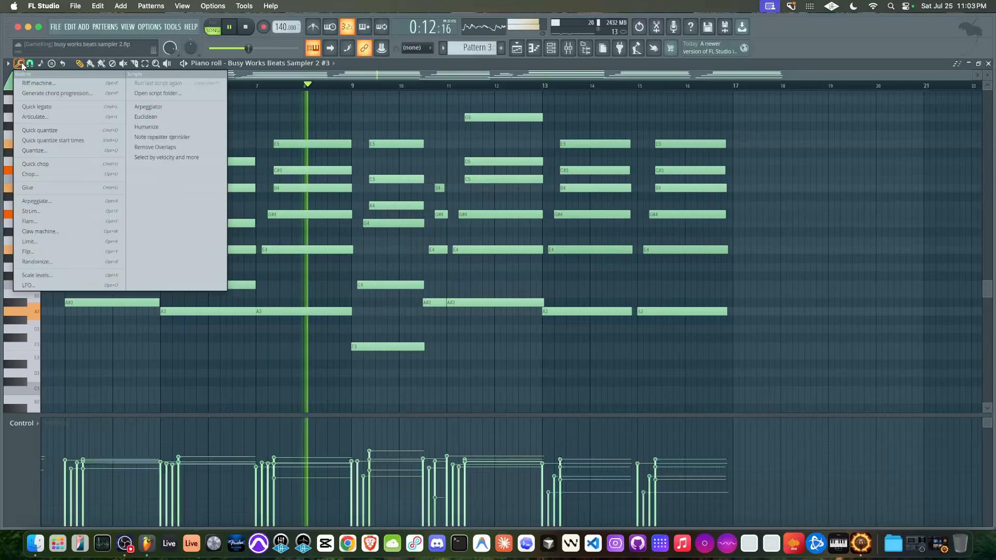
{"action": "left_click", "coordinate": [155, 147]}
{"action": "left_click", "coordinate": [605, 313]}
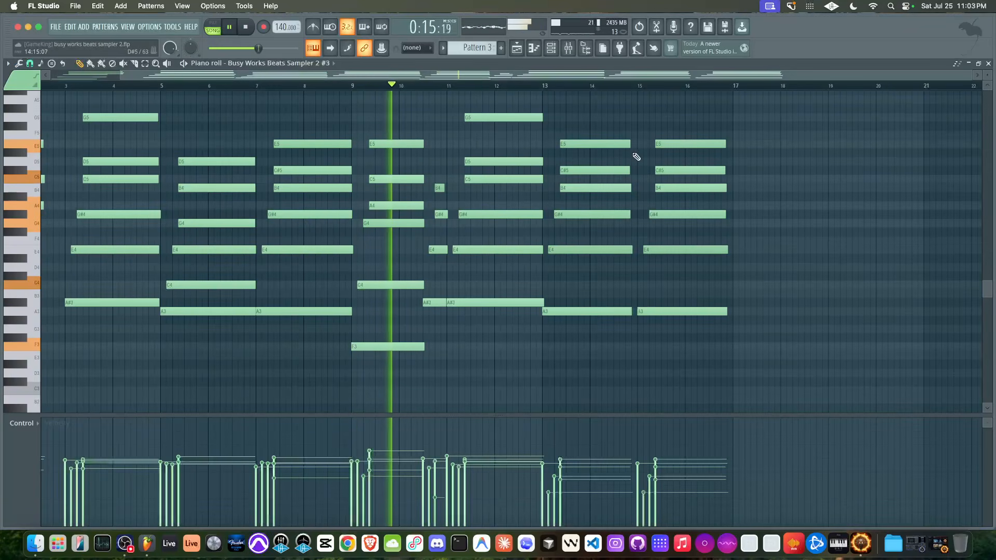
Quantize Pattern 1's chords and remove their overlaps, and shorten its playlist clip to end at bar 17.
{"action": "key", "text": "F5"}
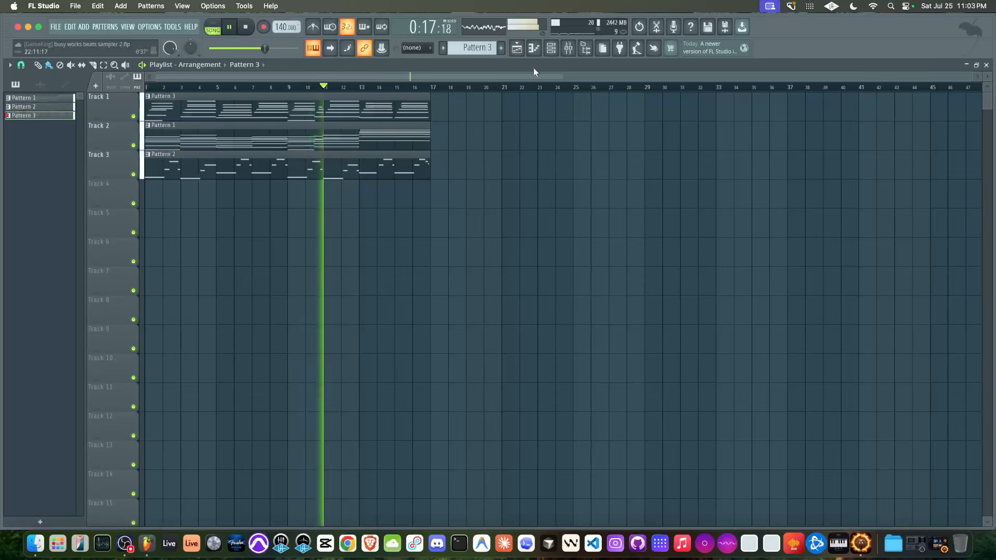
{"action": "left_click", "coordinate": [586, 49]}
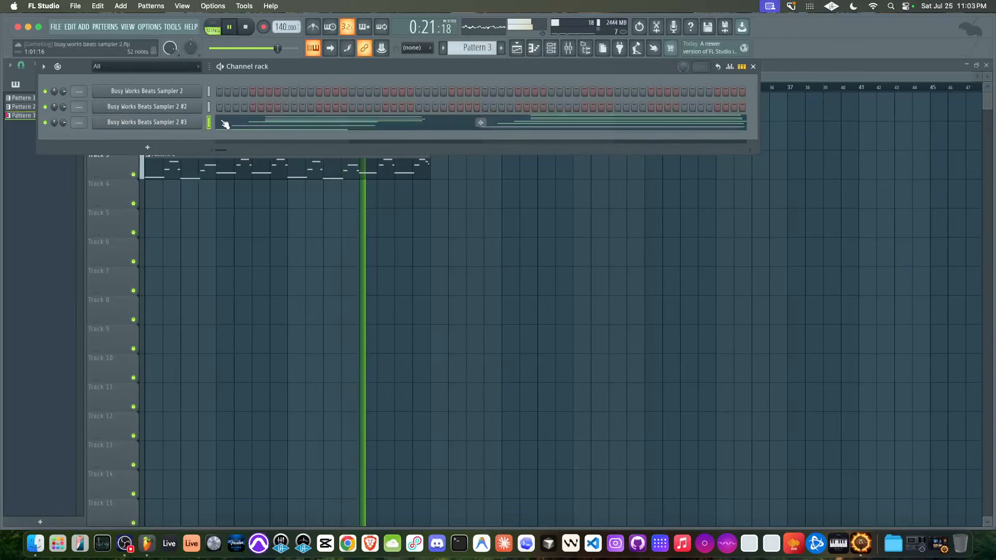
{"action": "key", "text": "F6"}
{"action": "double_click", "coordinate": [291, 141]}
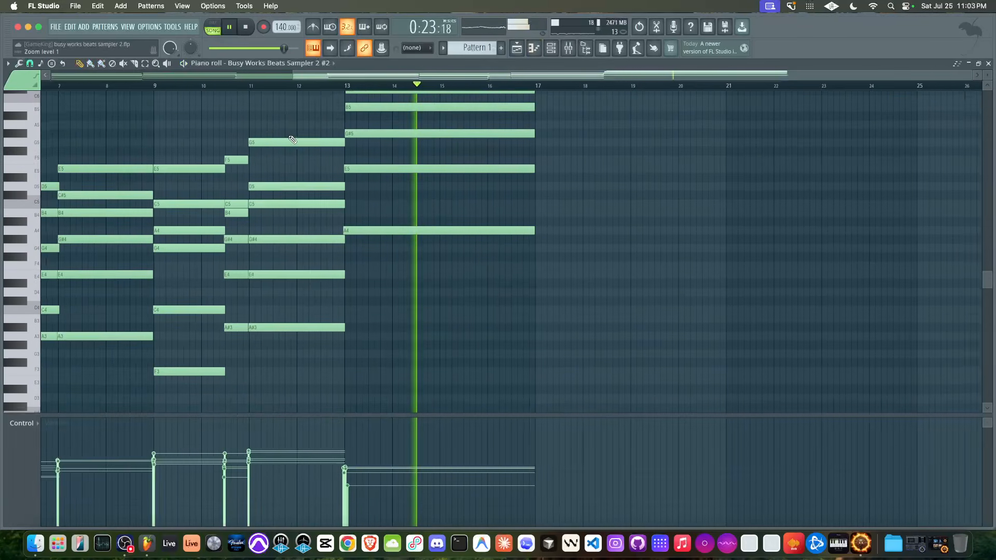
{"action": "left_click", "coordinate": [19, 64]}
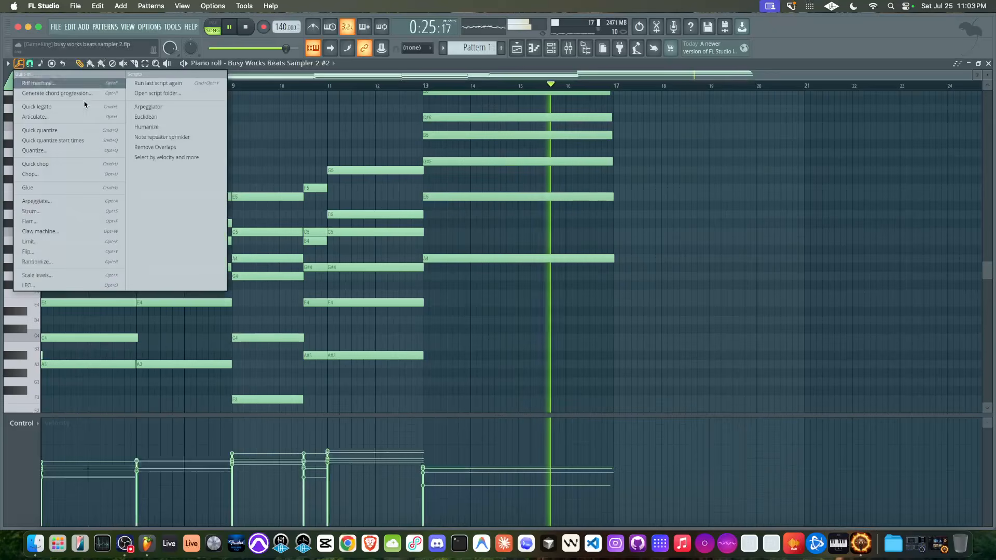
{"action": "left_click", "coordinate": [165, 139]}
{"action": "left_click", "coordinate": [606, 315]}
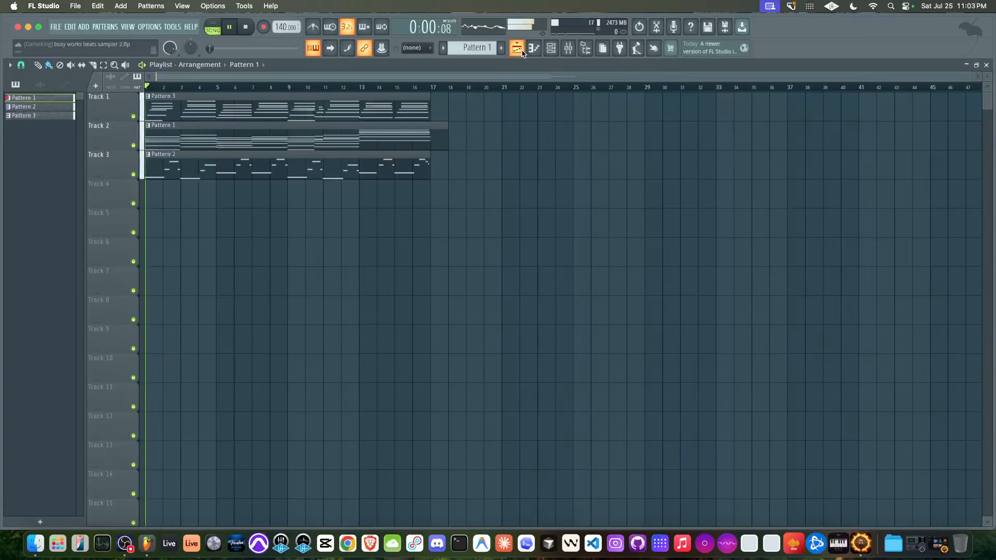
{"action": "key", "text": "F5"}
{"action": "left_click_drag", "start_coordinate": [447, 148], "coordinate": [430, 148]}
Quantize Pattern 2's notes with the snap set to 1/4 beat and return to the playlist.
{"action": "double_click", "coordinate": [346, 171]}
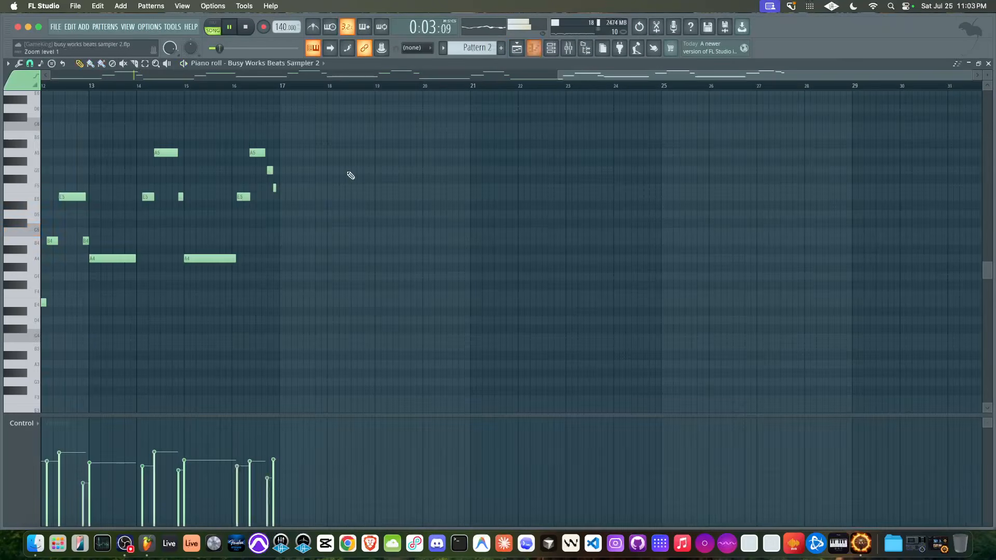
{"action": "left_click", "coordinate": [30, 64]}
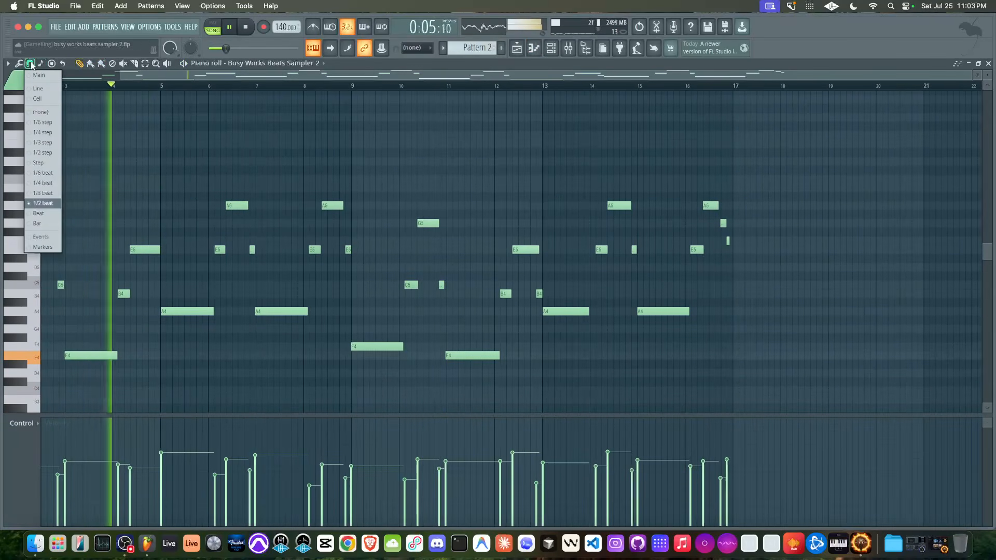
{"action": "left_click", "coordinate": [48, 183]}
{"action": "key", "text": "super+q"}
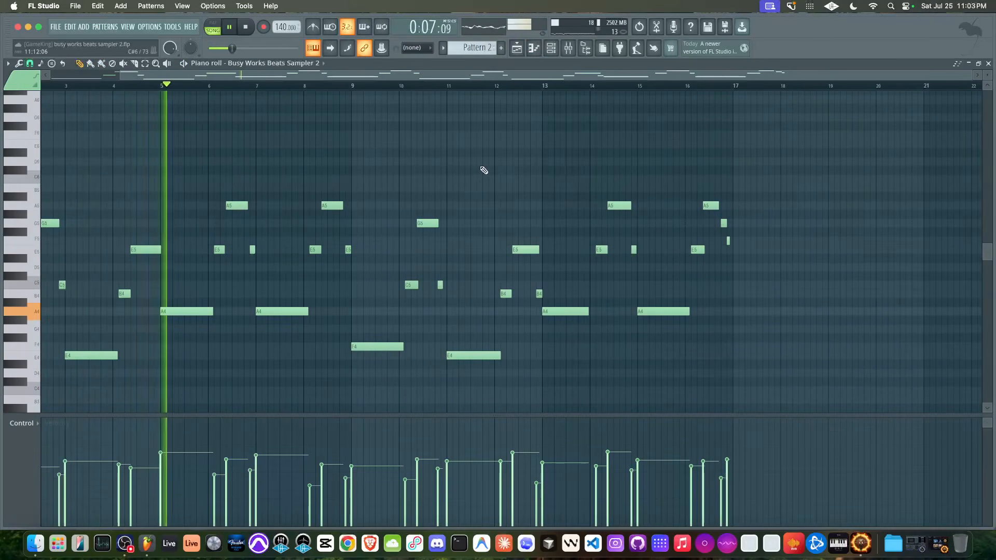
{"action": "left_click", "coordinate": [520, 53]}
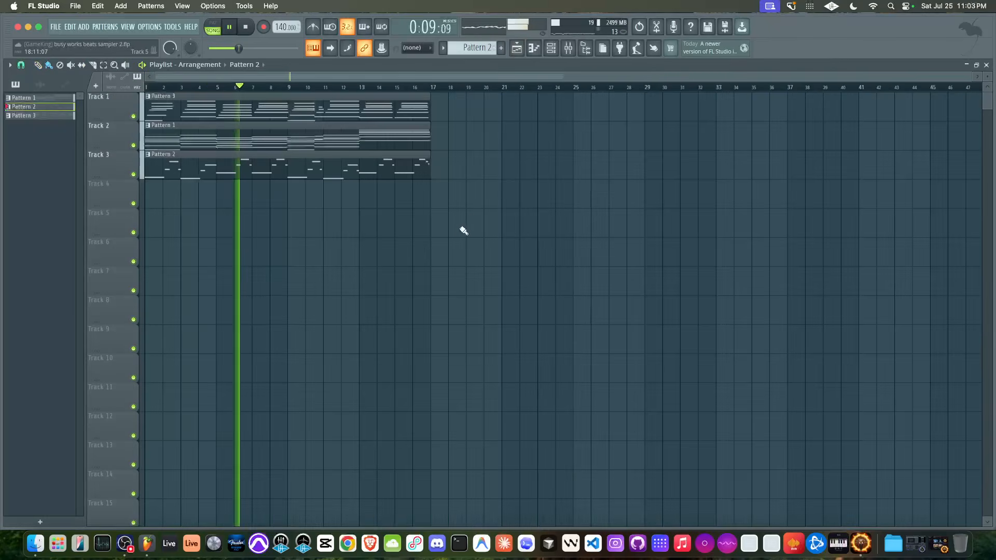
Set the channel volume of Busy Works Beats Sampler 2 #3 to 57% in the channel rack.
{"action": "left_click", "coordinate": [551, 50]}
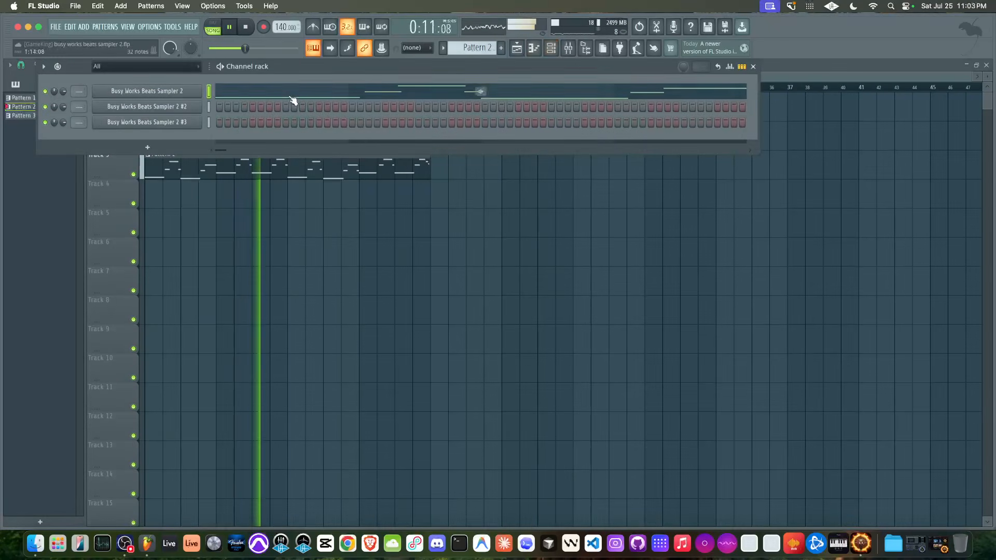
{"action": "left_click_drag", "start_coordinate": [64, 122], "coordinate": [64, 123]}
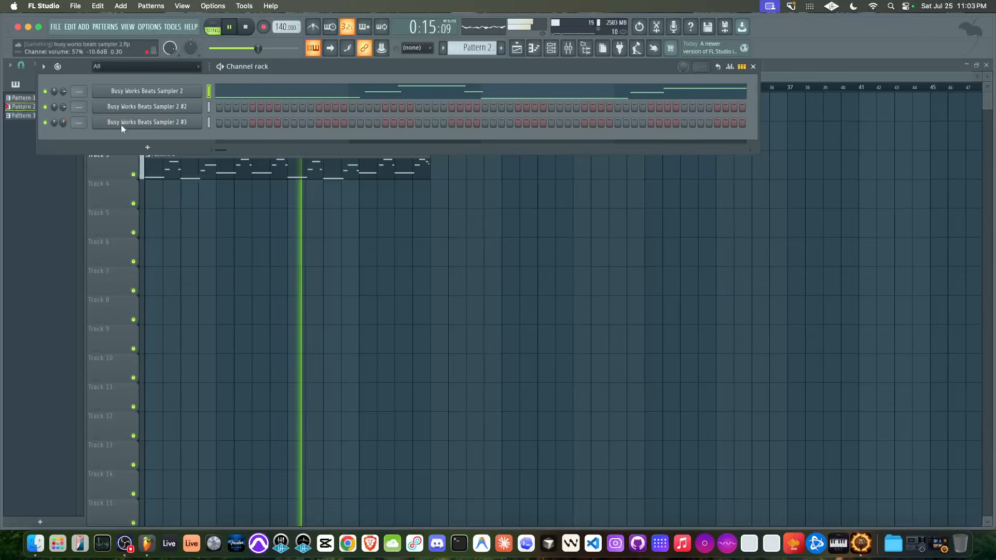
{"action": "left_click", "coordinate": [245, 221]}
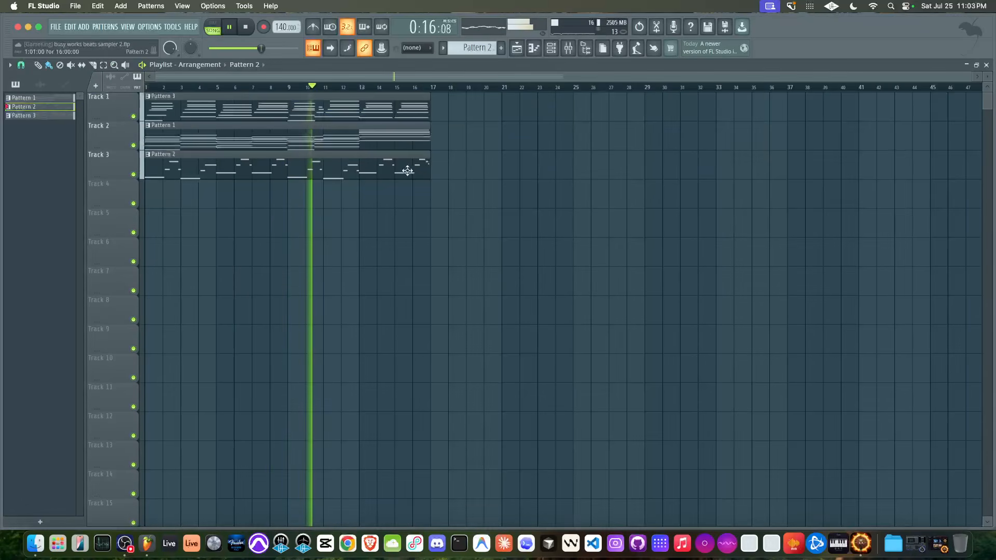
Browse the drum breaks sounds to Tane > Saucy Loops - J Dilla Edition > 24 Bit > Drum One Shots.
{"action": "left_click", "coordinate": [585, 48]}
{"action": "scroll", "coordinate": [93, 148], "scroll_direction": "up", "scroll_amount": 6}
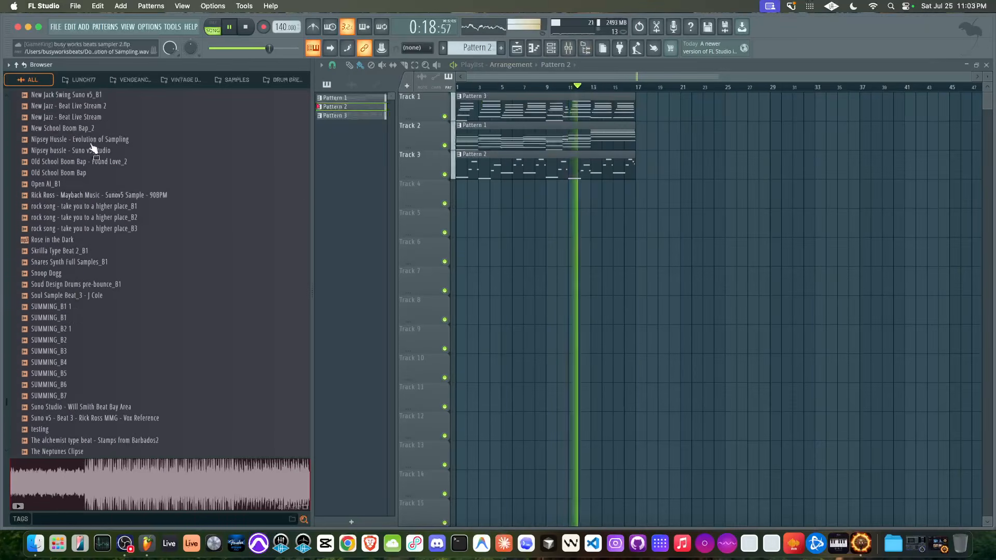
{"action": "left_click", "coordinate": [17, 65]}
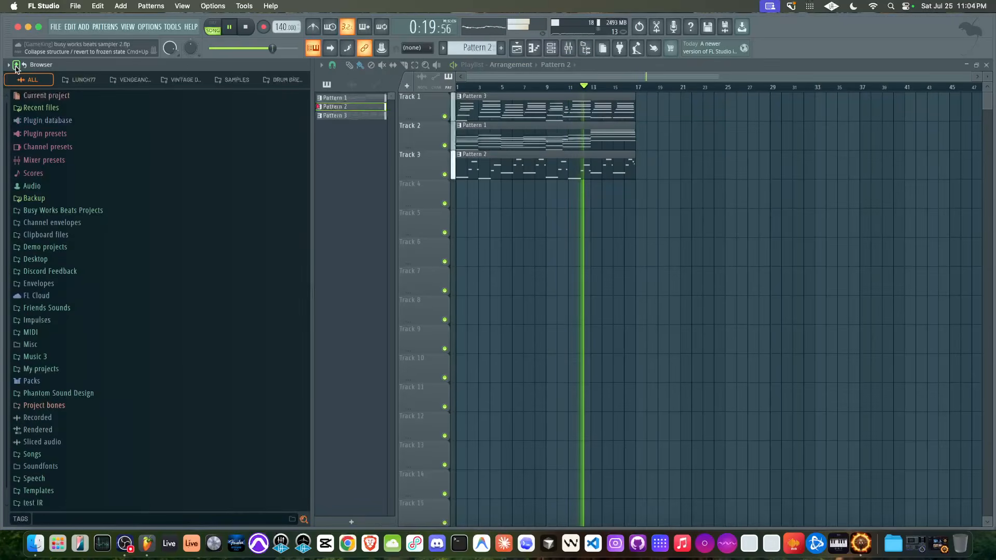
{"action": "left_click", "coordinate": [286, 80]}
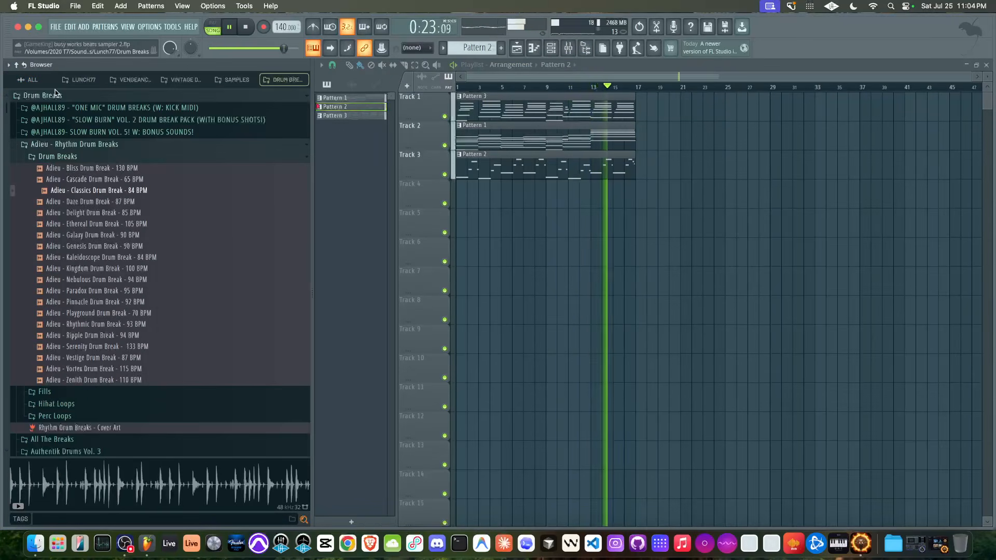
{"action": "left_click", "coordinate": [17, 65]}
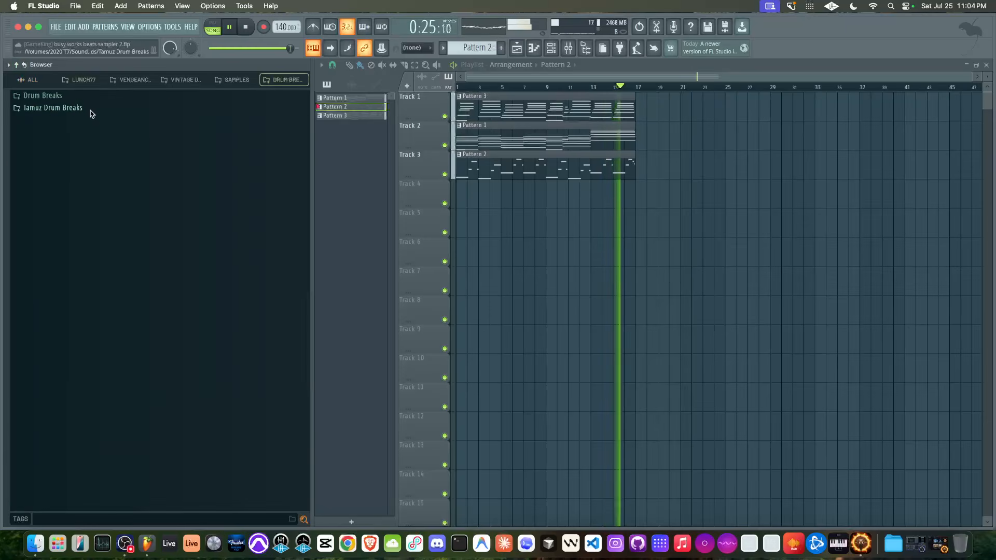
{"action": "left_click", "coordinate": [50, 96]}
{"action": "scroll", "coordinate": [101, 274], "scroll_direction": "down", "scroll_amount": 3}
{"action": "left_click", "coordinate": [100, 275]}
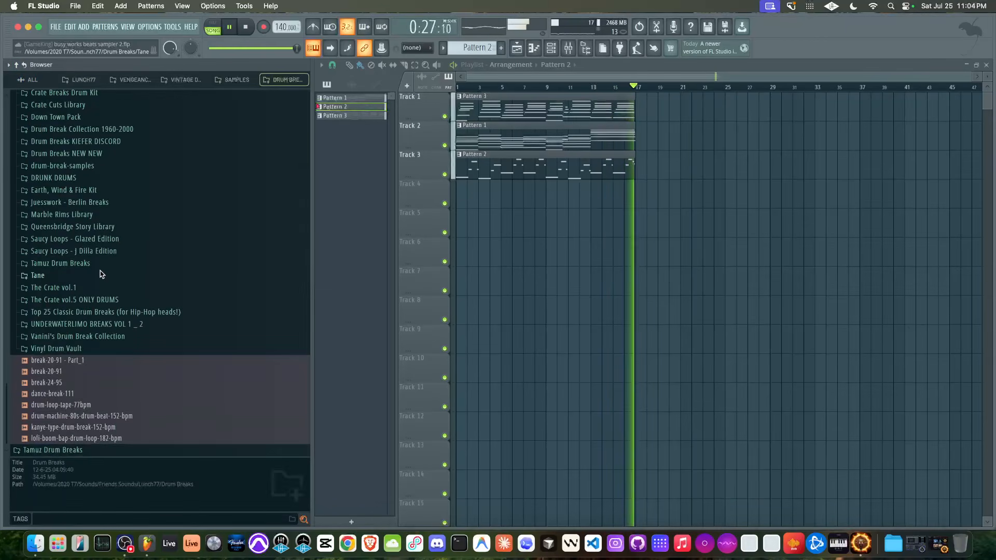
{"action": "left_click", "coordinate": [95, 301]}
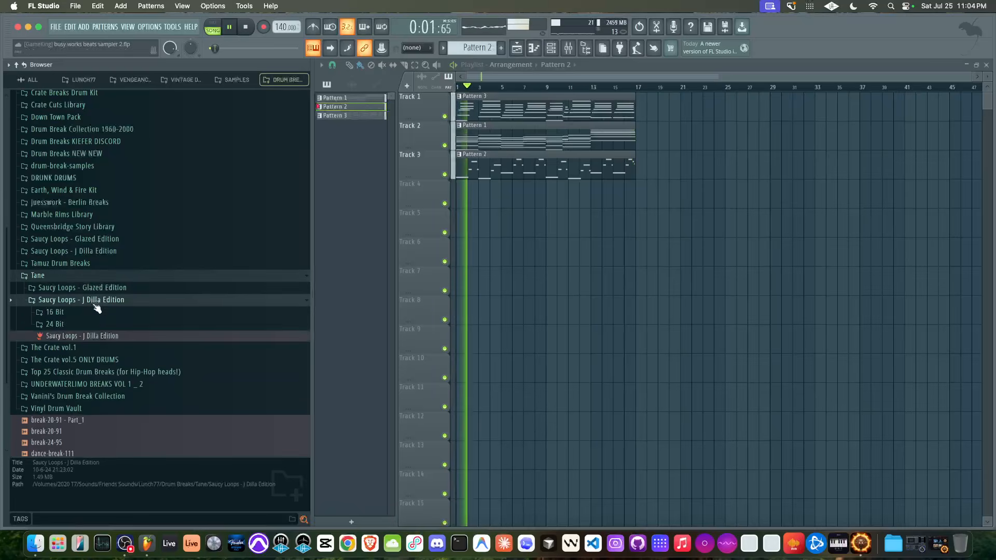
{"action": "left_click", "coordinate": [54, 324]}
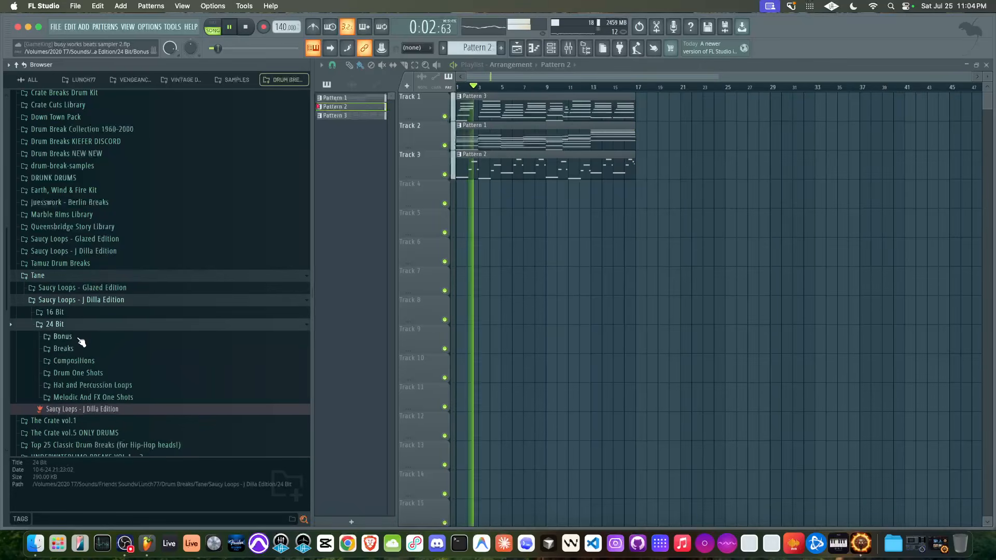
{"action": "left_click", "coordinate": [86, 373]}
{"action": "scroll", "coordinate": [88, 385], "scroll_direction": "down", "scroll_amount": 5}
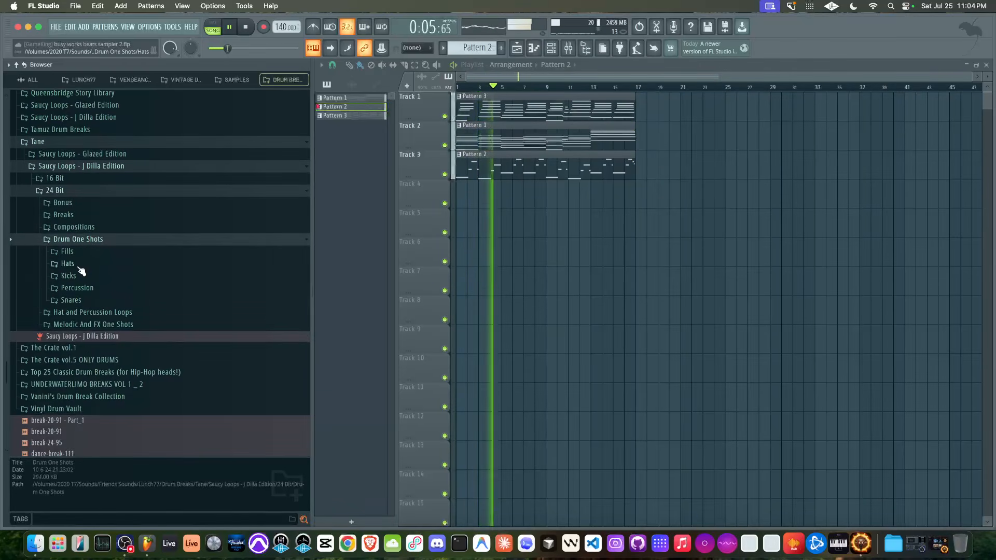
Audition the kick one-shots and load Kick 4 into a new channel.
{"action": "left_click", "coordinate": [68, 276]}
{"action": "scroll", "coordinate": [83, 291], "scroll_direction": "down", "scroll_amount": 2}
{"action": "left_click", "coordinate": [91, 250]}
{"action": "left_click", "coordinate": [90, 263]}
{"action": "left_click", "coordinate": [88, 240]}
{"action": "left_click", "coordinate": [87, 250]}
{"action": "left_click", "coordinate": [88, 260]}
{"action": "right_click", "coordinate": [89, 260]}
{"action": "left_click", "coordinate": [97, 273]}
Preview Rim 1 from the Snares folder and load it into a new channel.
{"action": "left_click", "coordinate": [84, 217]}
{"action": "left_click", "coordinate": [83, 240]}
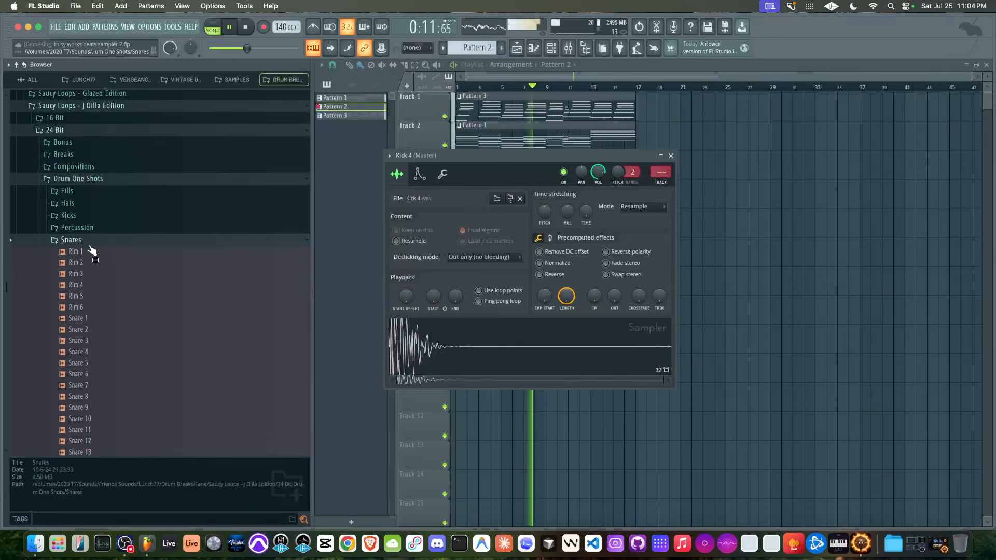
{"action": "left_click", "coordinate": [91, 253]}
{"action": "right_click", "coordinate": [92, 258]}
{"action": "left_click", "coordinate": [100, 271]}
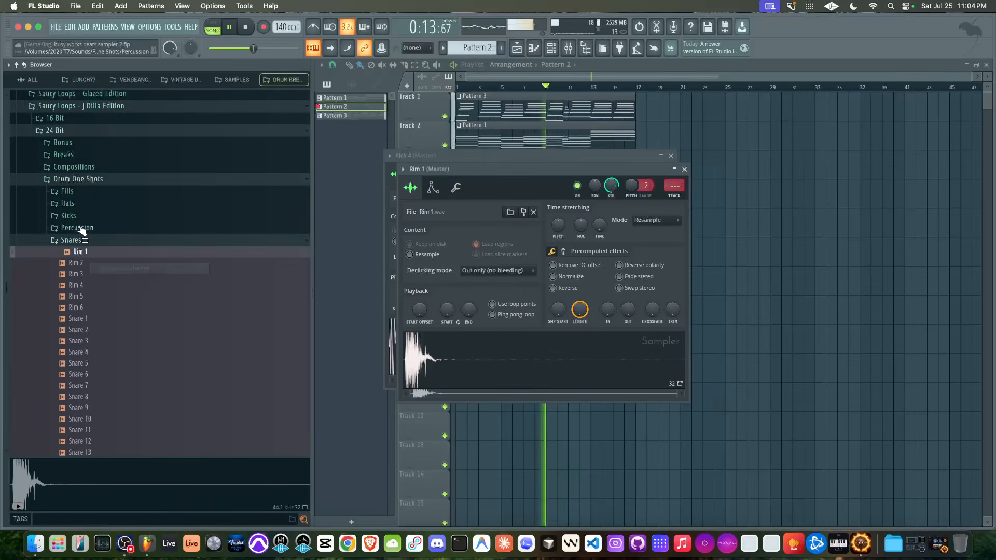
Audition the hat one-shots and load Hat 2 into a new channel.
{"action": "left_click", "coordinate": [67, 203]}
{"action": "left_click", "coordinate": [91, 216]}
{"action": "left_click", "coordinate": [87, 205]}
{"action": "left_click", "coordinate": [84, 182]}
{"action": "left_click", "coordinate": [83, 172]}
{"action": "left_click", "coordinate": [84, 183]}
{"action": "right_click", "coordinate": [85, 182]}
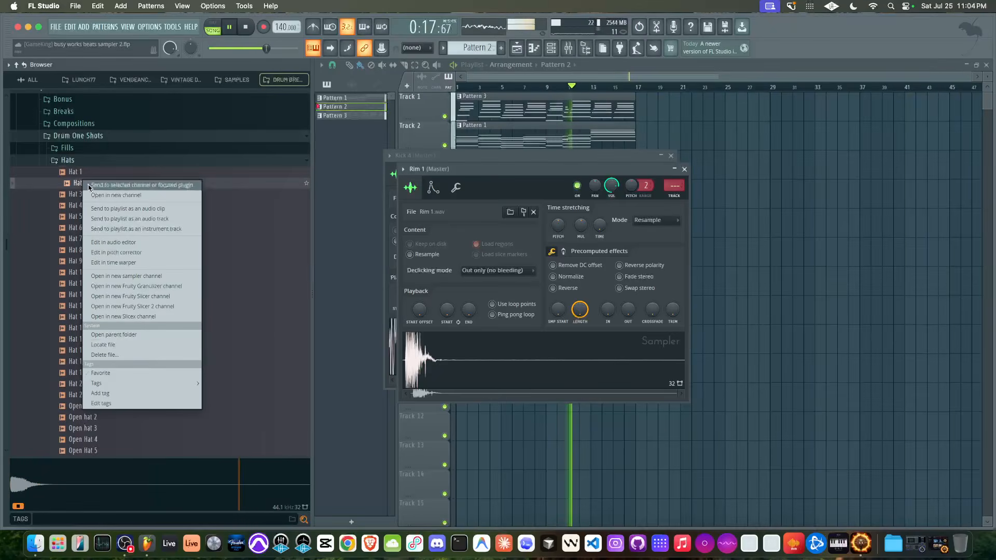
{"action": "left_click", "coordinate": [93, 195]}
Create Pattern 4 with a Hat 2 hit on step 5 and place its clip at bar 1 of Track 4.
{"action": "left_click", "coordinate": [551, 48]}
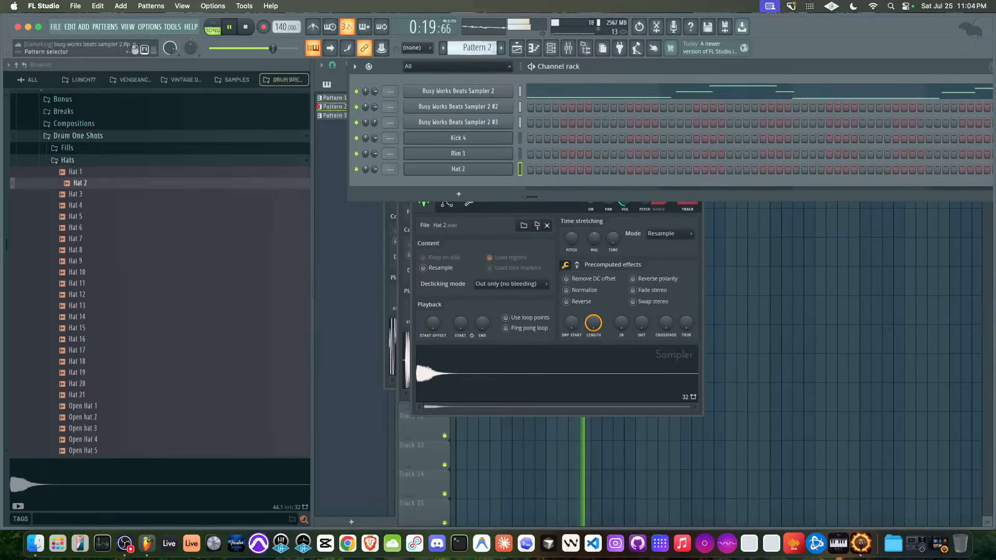
{"action": "left_click_drag", "start_coordinate": [481, 50], "coordinate": [482, 43]}
{"action": "left_click", "coordinate": [564, 170]}
{"action": "left_click", "coordinate": [720, 230]}
{"action": "left_click", "coordinate": [464, 195]}
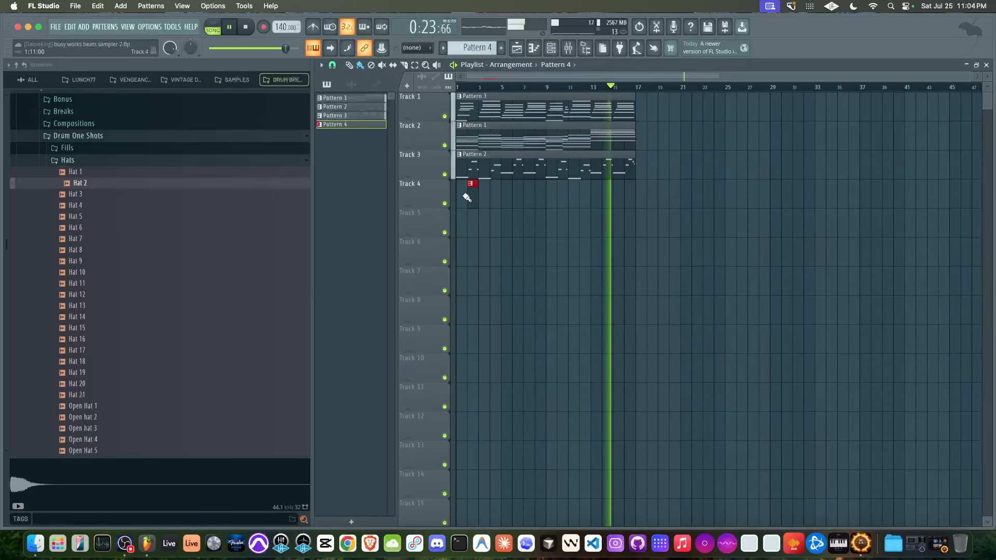
{"action": "left_click_drag", "start_coordinate": [473, 196], "coordinate": [458, 197]}
Add Hat 2 hits on steps 13, 21 and 29 and a Rim 1 hit on step 9, and repeat Pattern 4 along Track 4 to bar 17.
{"action": "left_click", "coordinate": [551, 47]}
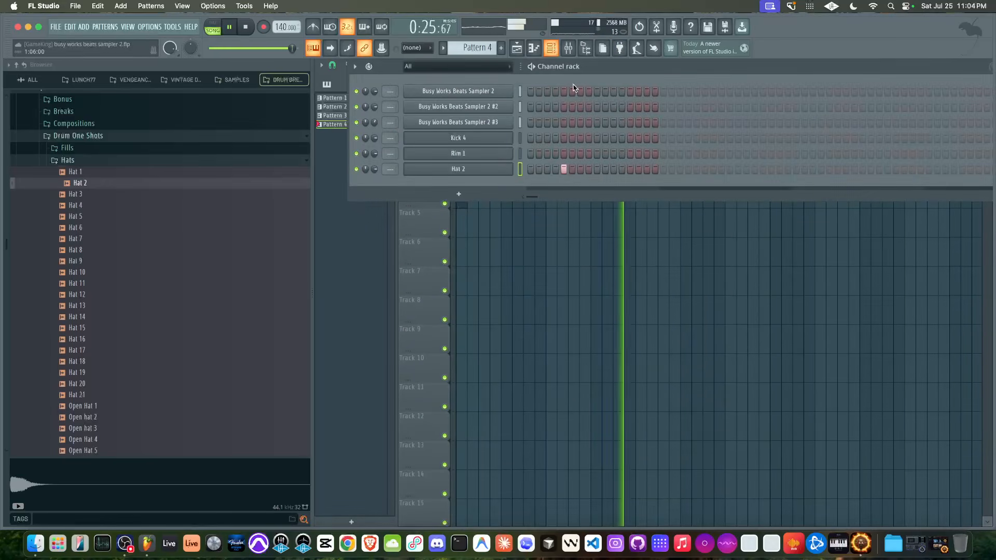
{"action": "left_click", "coordinate": [588, 48]}
{"action": "left_click", "coordinate": [385, 169]}
{"action": "left_click", "coordinate": [451, 169]}
{"action": "left_click", "coordinate": [284, 153]}
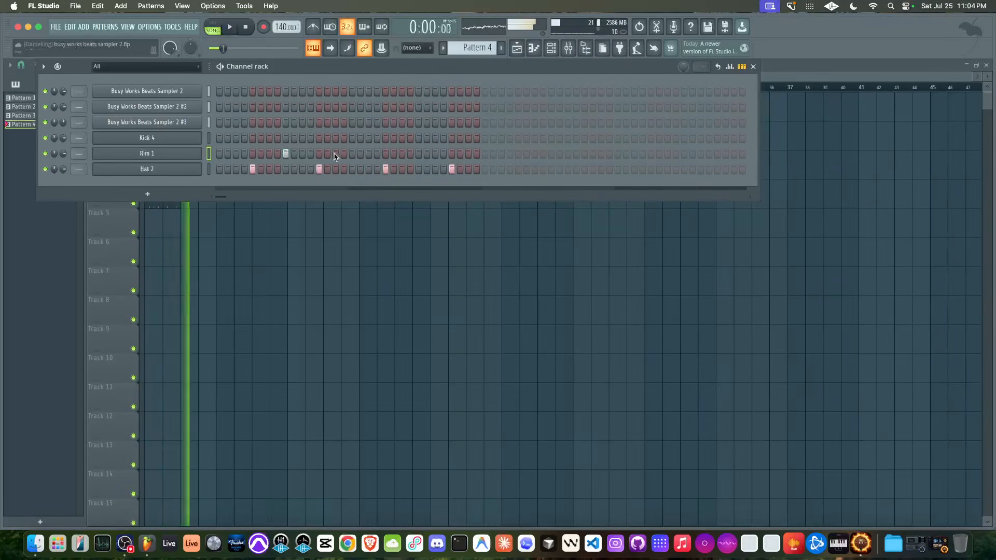
{"action": "left_click", "coordinate": [193, 204]}
{"action": "left_click_drag", "start_coordinate": [222, 203], "coordinate": [416, 202]}
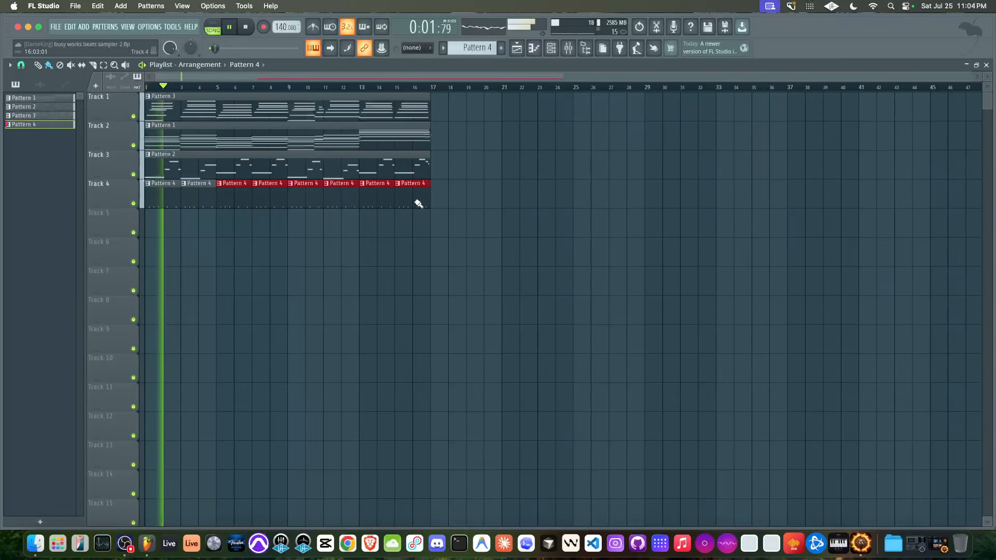
Replace the Rim 1 hit on step 9 with hits on steps 25 and 57, and add Hat 2 hits on steps 37, 45, 53 and 61.
{"action": "key", "text": "F6"}
{"action": "left_click", "coordinate": [286, 154]}
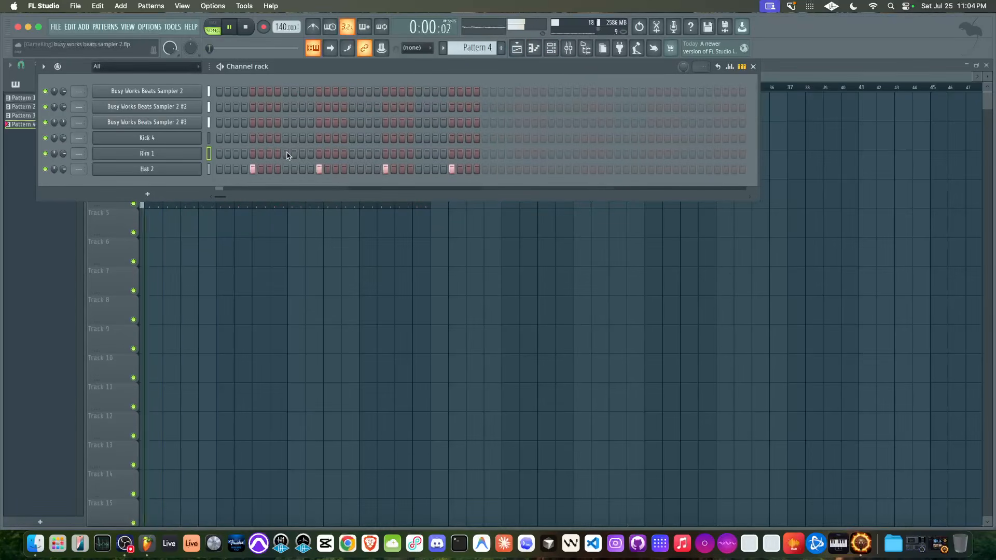
{"action": "left_click", "coordinate": [418, 153]}
{"action": "left_click", "coordinate": [684, 154]}
{"action": "left_click", "coordinate": [518, 169]}
{"action": "left_click", "coordinate": [718, 170]}
{"action": "left_click", "coordinate": [378, 231]}
Delete every second Pattern 4 clip on Track 4 so that the lengthened clips do not overlap.
{"action": "right_click", "coordinate": [196, 195]}
{"action": "right_click", "coordinate": [279, 192]}
{"action": "right_click", "coordinate": [353, 190]}
{"action": "right_click", "coordinate": [415, 195]}
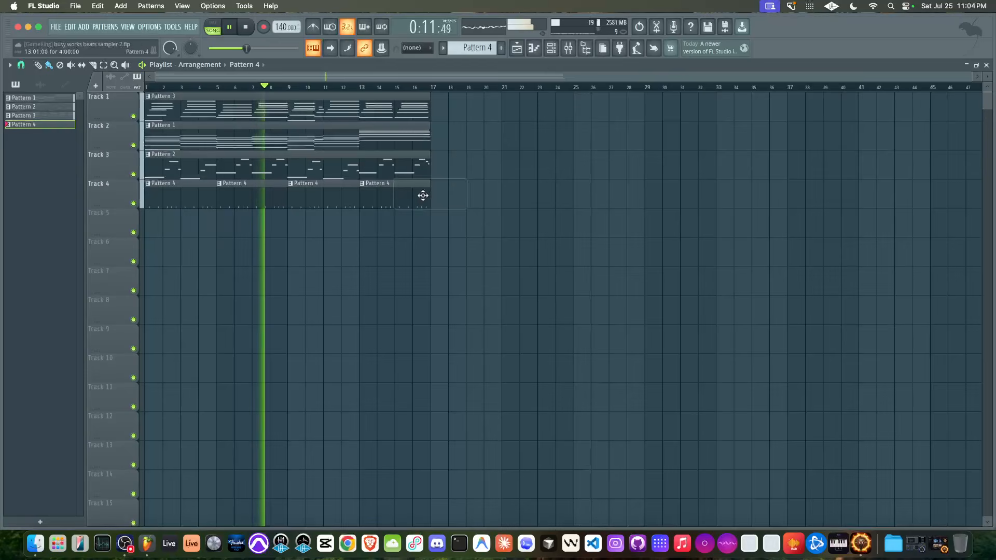
Program Kick 4 hits on steps 27, 29, 31, 59 and 63 of Pattern 4, trying and removing one on step 1.
{"action": "left_click", "coordinate": [550, 48]}
{"action": "left_click", "coordinate": [220, 138]}
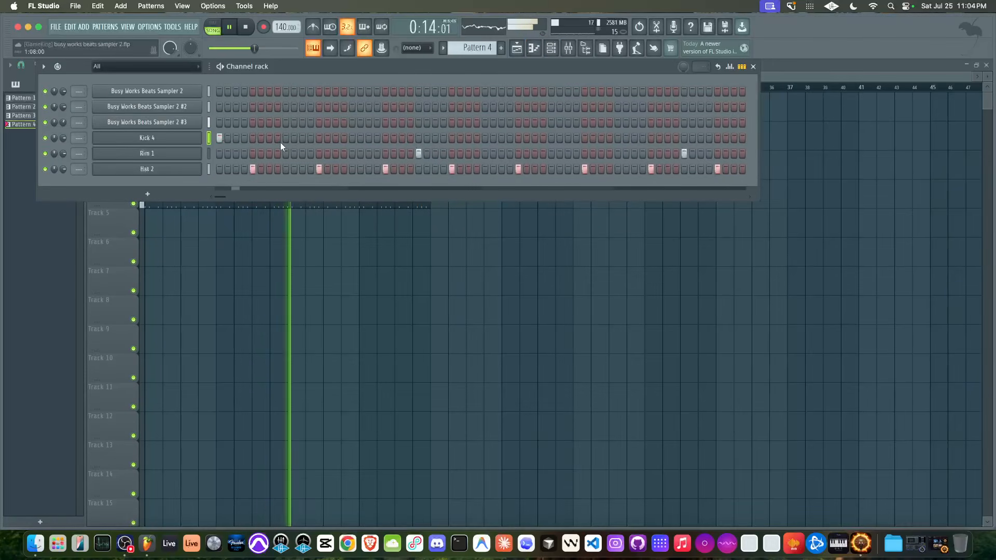
{"action": "left_click", "coordinate": [435, 138]}
{"action": "left_click", "coordinate": [452, 138]}
{"action": "left_click", "coordinate": [468, 138]}
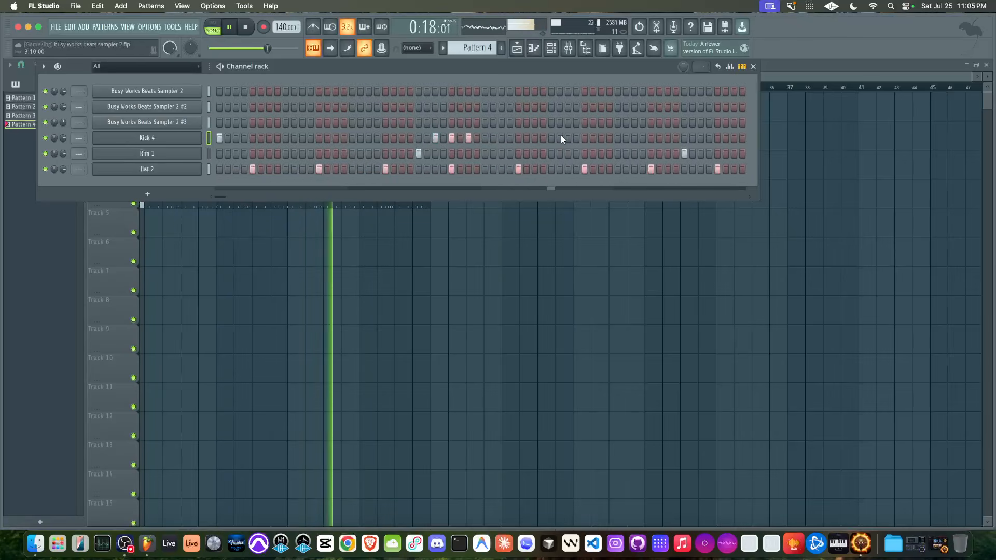
{"action": "left_click", "coordinate": [700, 138]}
{"action": "left_click", "coordinate": [734, 138]}
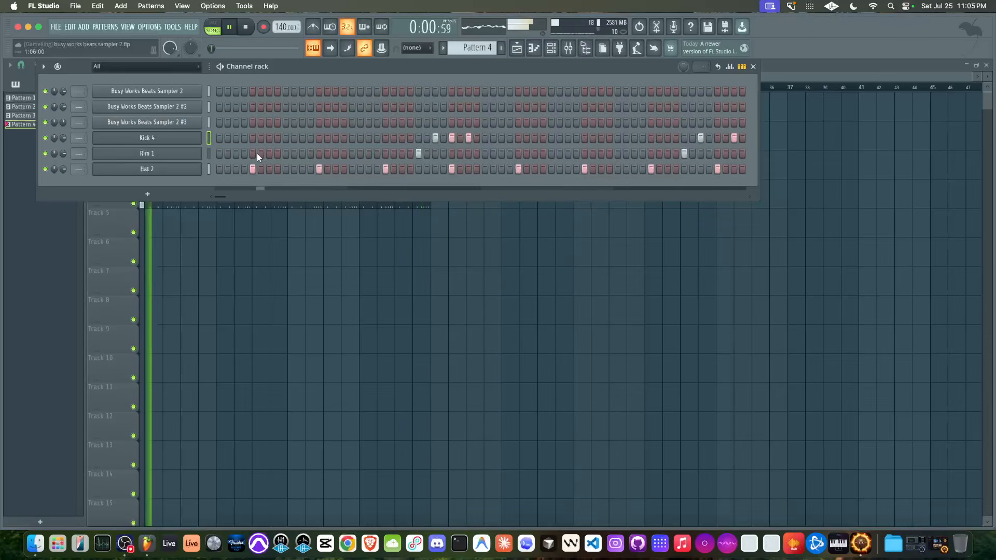
{"action": "left_click", "coordinate": [289, 243]}
{"action": "left_click", "coordinate": [555, 51]}
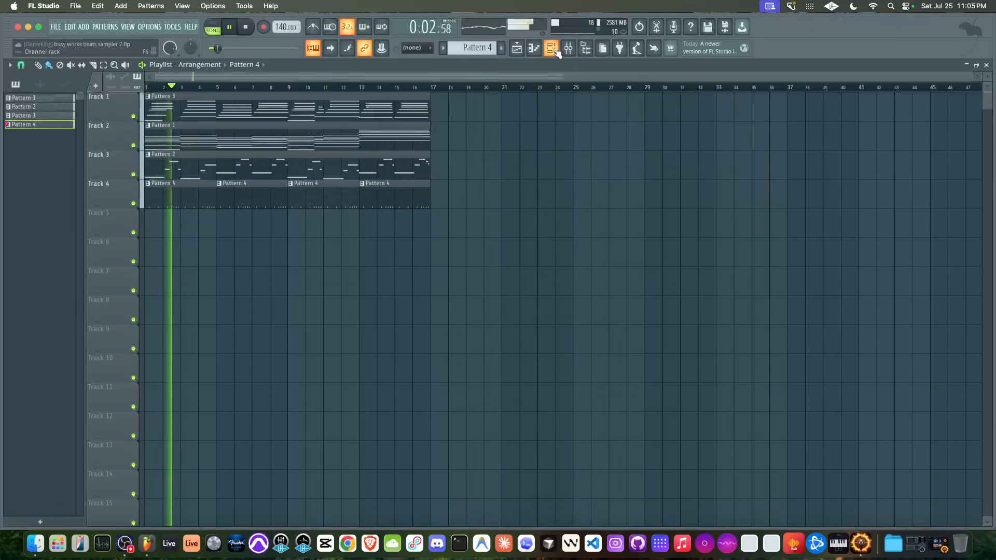
Create Pattern 5 and add another Busy Works Beats Sampler 2 channel.
{"action": "left_click", "coordinate": [228, 220]}
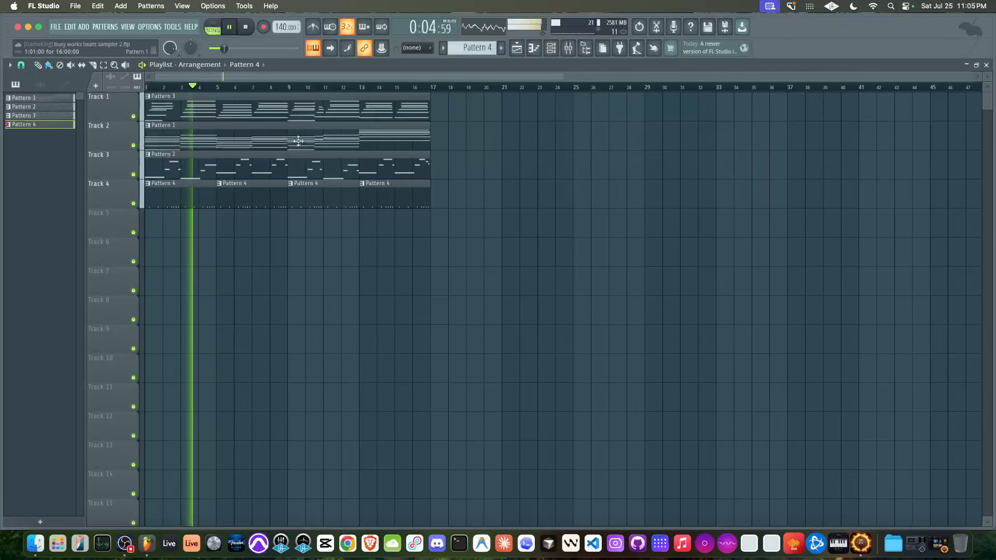
{"action": "left_click", "coordinate": [551, 48]}
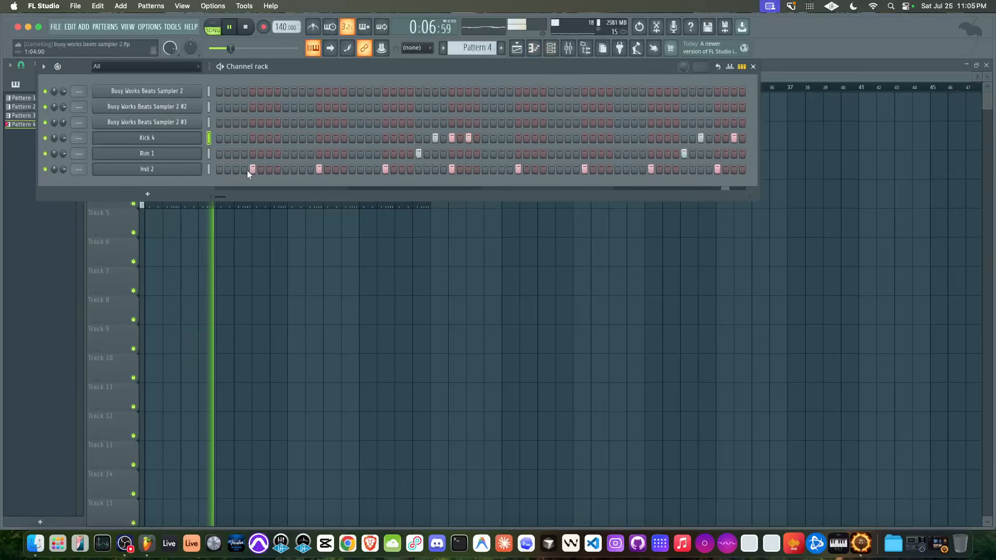
{"action": "key", "text": "F4"}
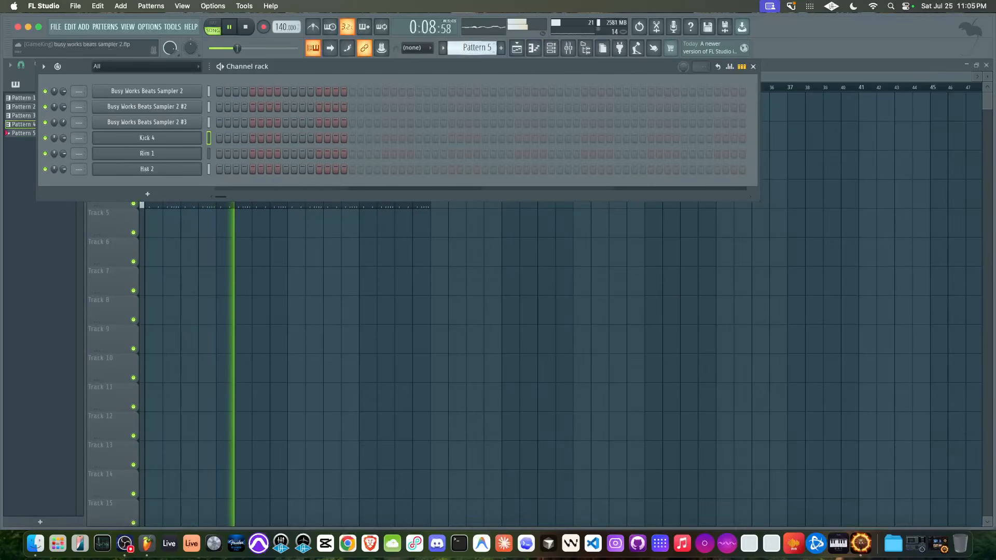
{"action": "left_click", "coordinate": [147, 194]}
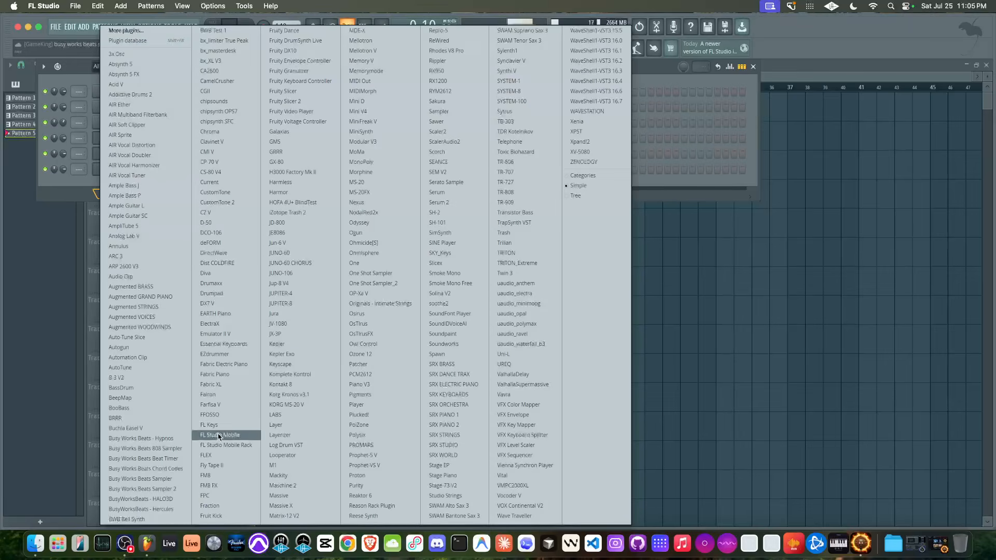
{"action": "left_click", "coordinate": [170, 489]}
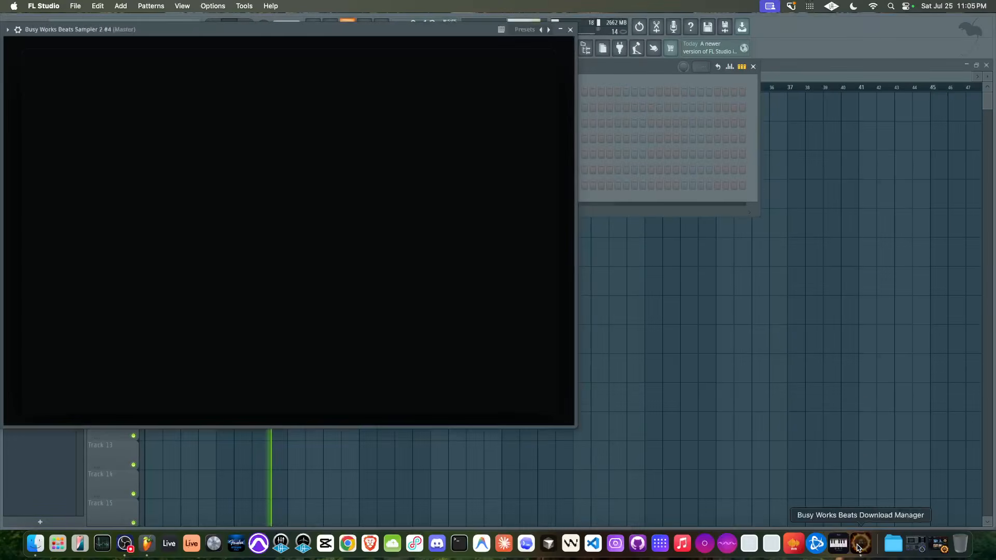
View the Plugins page in the Busy Works Beats Download Manager and close its window.
{"action": "left_click_drag", "start_coordinate": [621, 57], "coordinate": [936, 85]}
{"action": "left_click_drag", "start_coordinate": [664, 76], "coordinate": [544, 62]}
{"action": "left_click", "coordinate": [618, 219]}
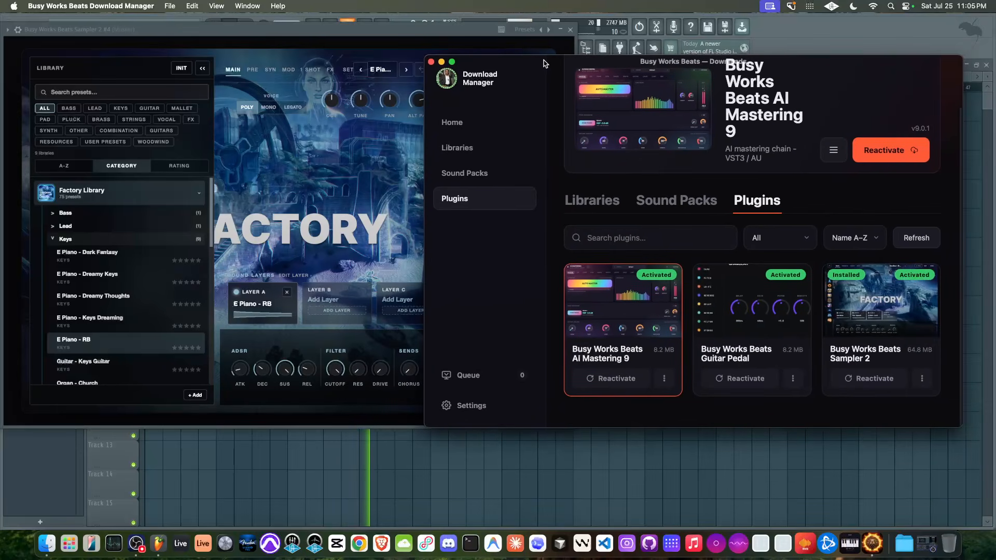
{"action": "left_click", "coordinate": [430, 62]}
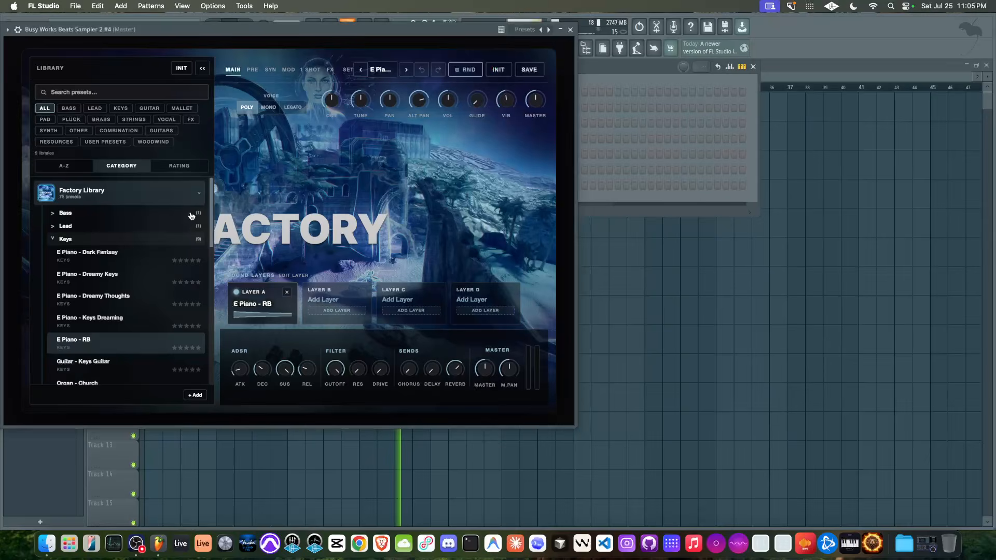
Look through the sampler's Factory Library categories and other installed libraries, and collapse the library sidebar.
{"action": "scroll", "coordinate": [101, 264], "scroll_direction": "down", "scroll_amount": 5}
{"action": "scroll", "coordinate": [100, 263], "scroll_direction": "down", "scroll_amount": 4}
{"action": "scroll", "coordinate": [83, 257], "scroll_direction": "up", "scroll_amount": 1}
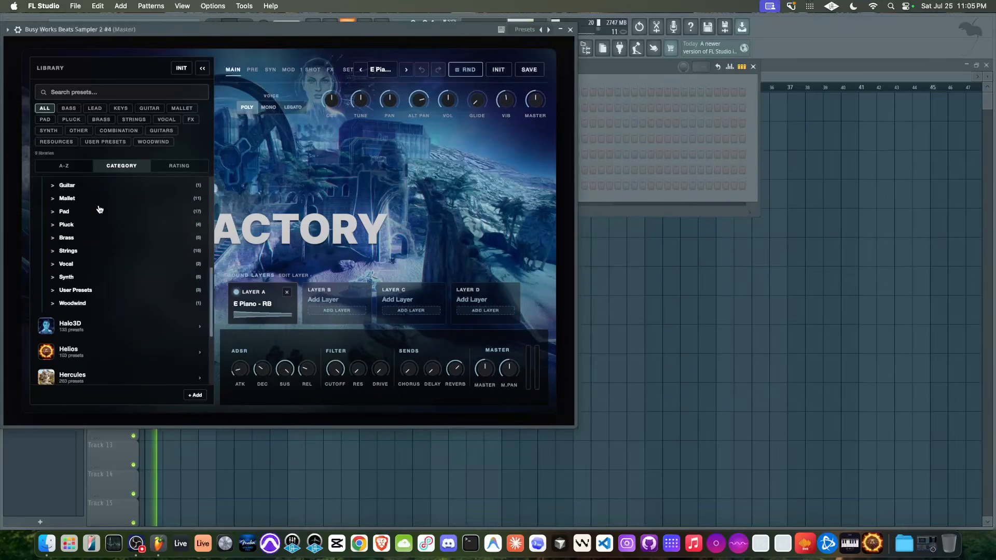
{"action": "left_click", "coordinate": [203, 68]}
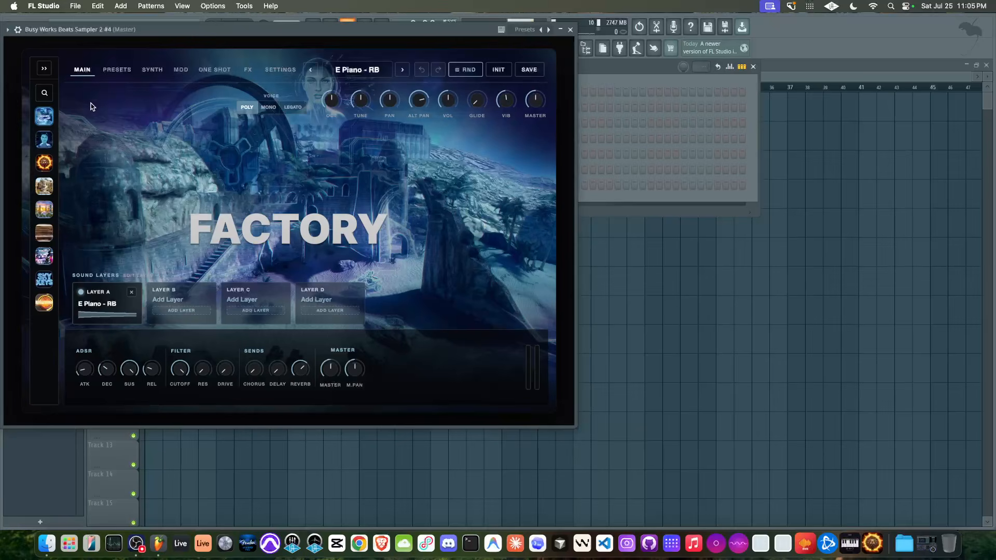
Examine the sampler's preset browser, its synth layer editor and its modulation matrix.
{"action": "left_click", "coordinate": [117, 71]}
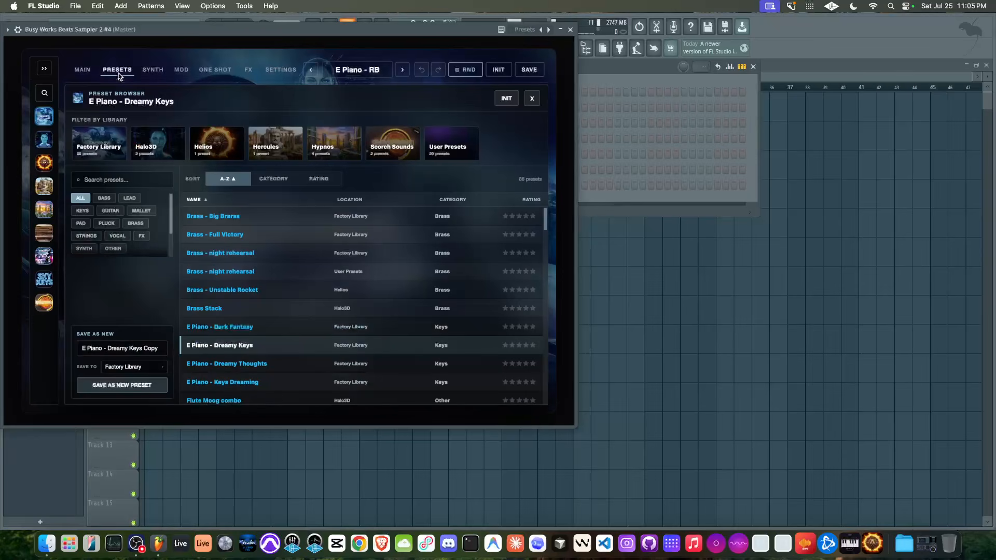
{"action": "scroll", "coordinate": [272, 270], "scroll_direction": "down", "scroll_amount": 15}
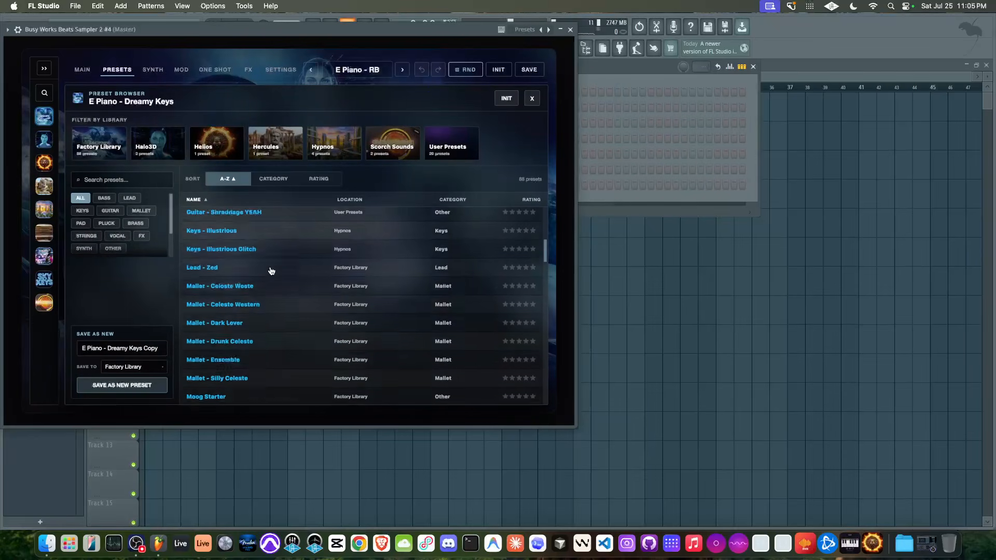
{"action": "scroll", "coordinate": [271, 271], "scroll_direction": "up", "scroll_amount": 15}
{"action": "left_click", "coordinate": [151, 71]}
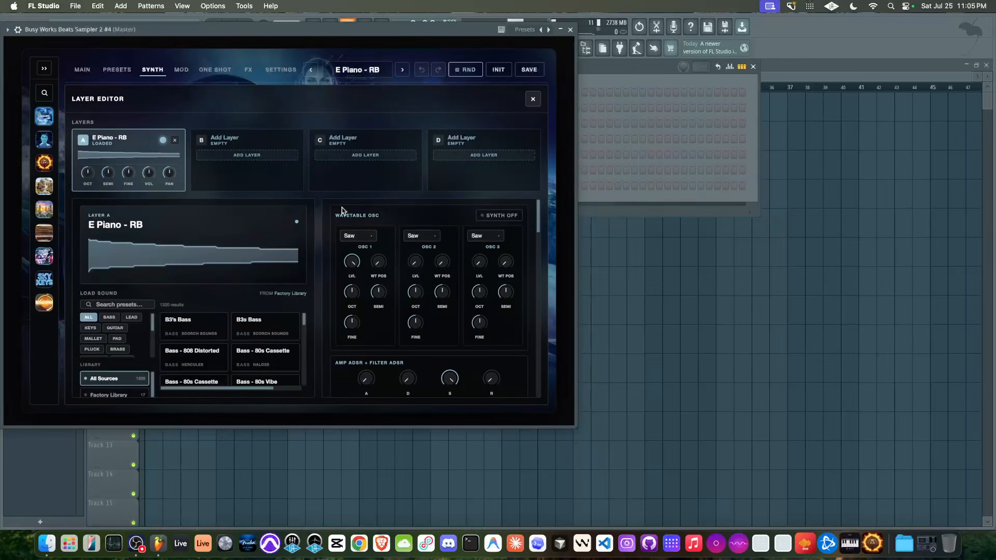
{"action": "left_click", "coordinate": [179, 73]}
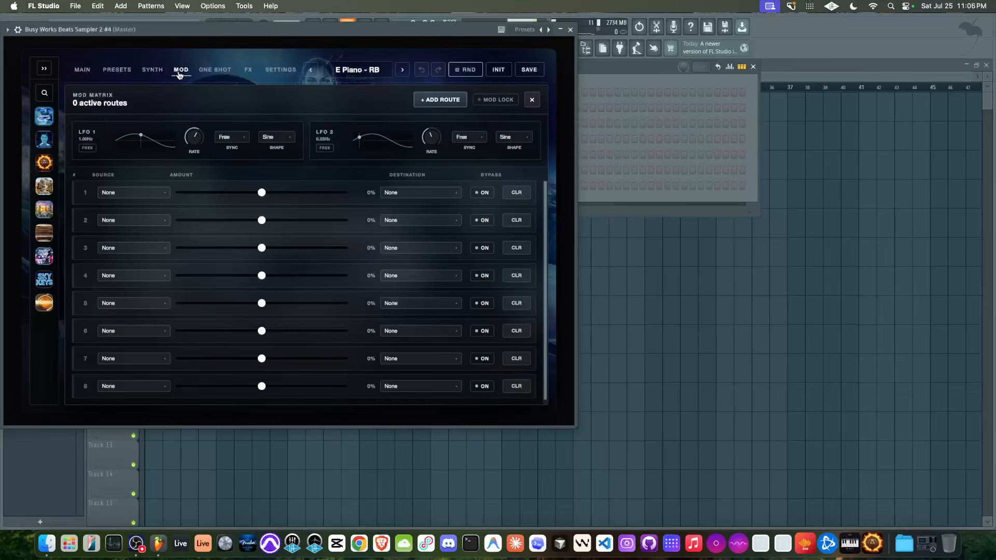
Browse the full factory sample list on the One Shot sampler page, with the plugin window shifted slightly for a clearer view.
{"action": "left_click", "coordinate": [229, 72]}
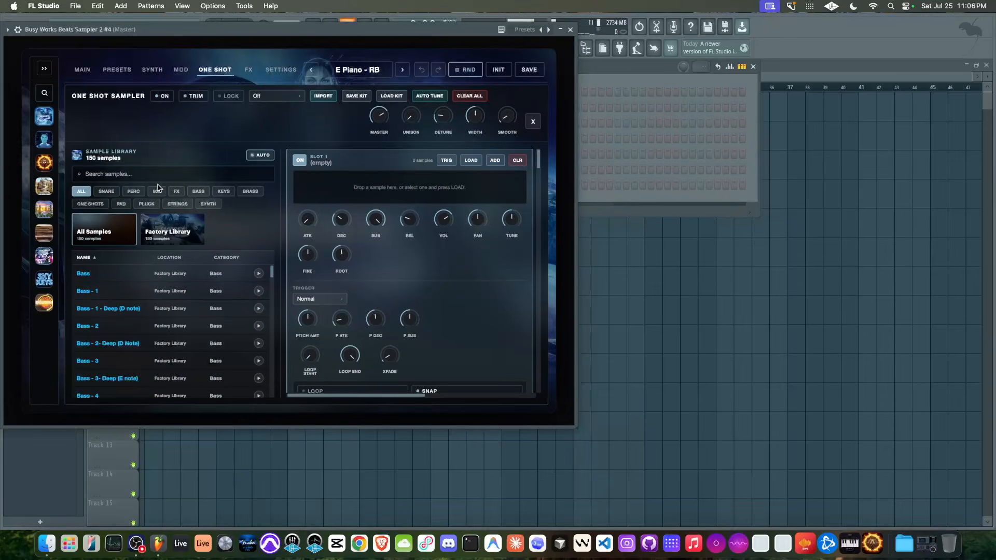
{"action": "scroll", "coordinate": [324, 187], "scroll_direction": "down", "scroll_amount": 2}
{"action": "scroll", "coordinate": [324, 187], "scroll_direction": "up", "scroll_amount": 2}
{"action": "left_click_drag", "start_coordinate": [307, 29], "coordinate": [356, 37]}
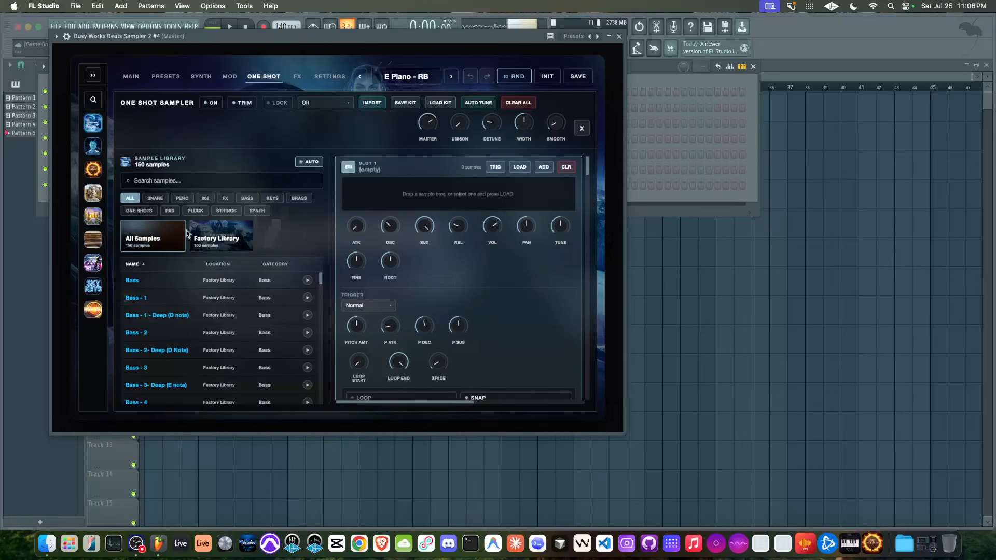
{"action": "scroll", "coordinate": [202, 292], "scroll_direction": "down", "scroll_amount": 10}
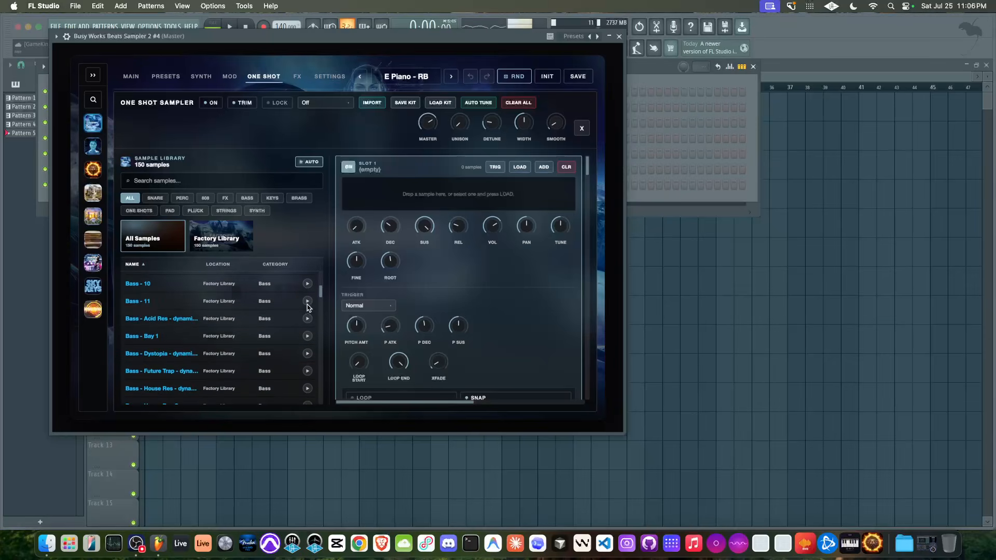
{"action": "scroll", "coordinate": [307, 310], "scroll_direction": "down", "scroll_amount": 8}
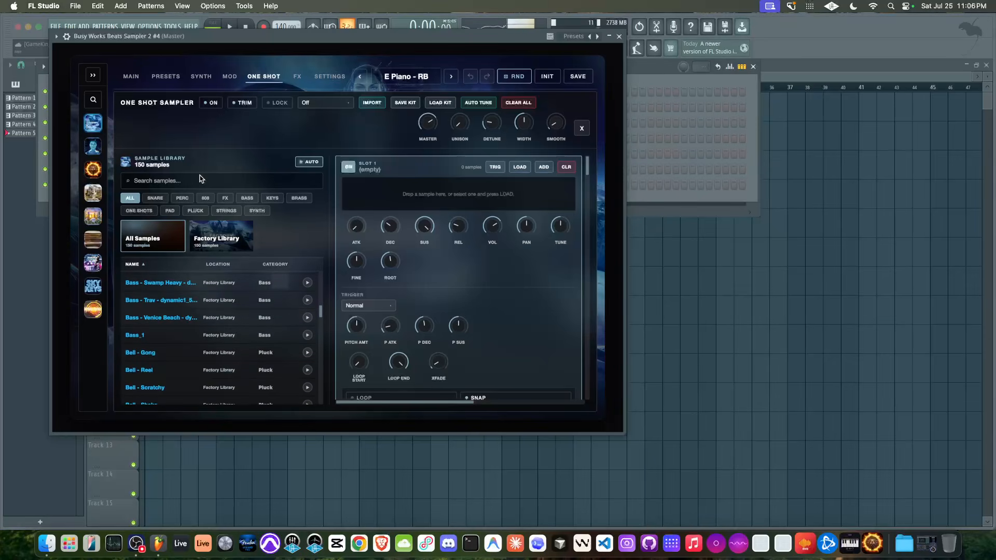
Filter the one-shot samples to Pluck and load Pluck - 2 into slot 1 and Pluck - 1 into slot 2.
{"action": "left_click", "coordinate": [201, 212]}
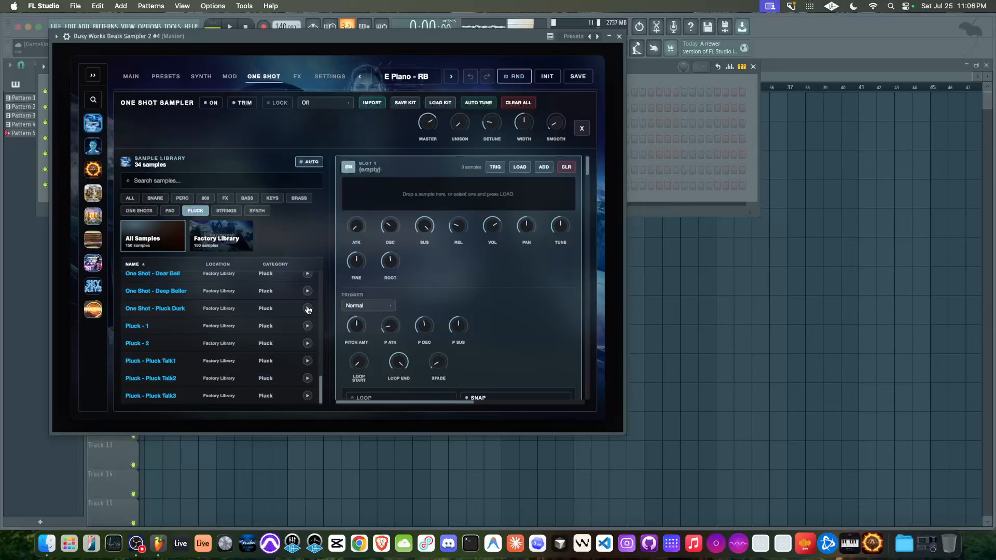
{"action": "scroll", "coordinate": [308, 311], "scroll_direction": "up", "scroll_amount": 4}
{"action": "scroll", "coordinate": [309, 315], "scroll_direction": "down", "scroll_amount": 5}
{"action": "left_click", "coordinate": [254, 344]}
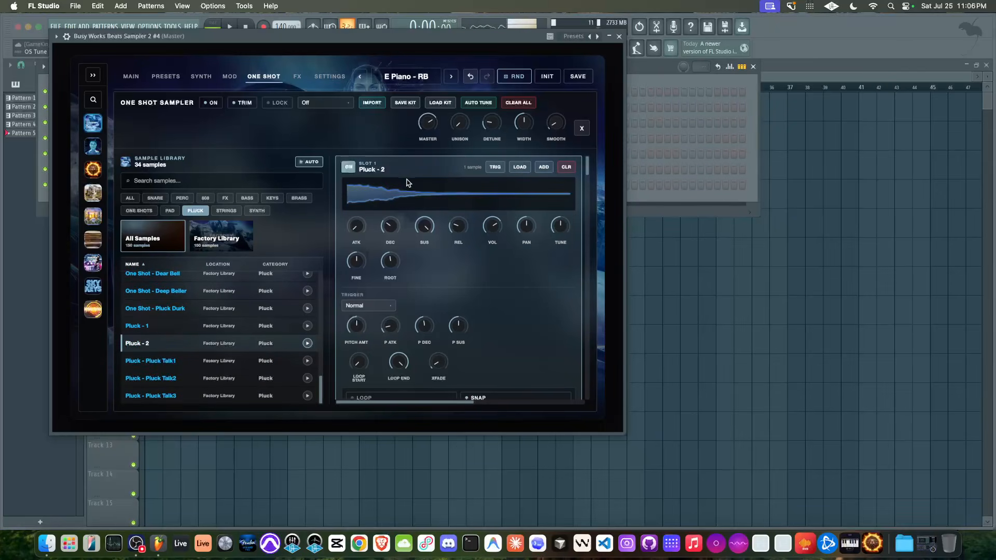
{"action": "scroll", "coordinate": [413, 259], "scroll_direction": "down", "scroll_amount": 5}
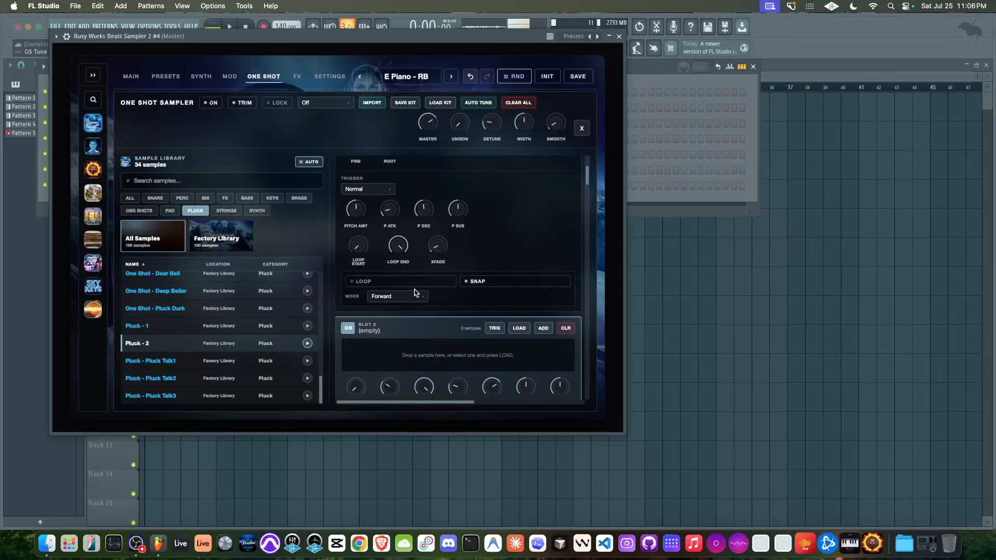
{"action": "left_click", "coordinate": [228, 326]}
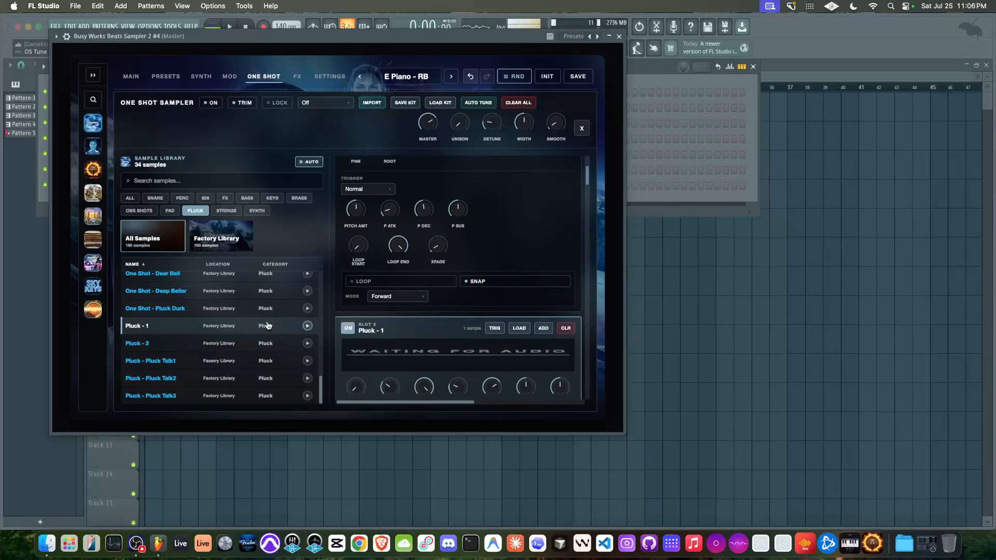
Raise the tuning of slot 1 by 12 semitones and raise slot 2's tuning by a similar amount.
{"action": "scroll", "coordinate": [548, 188], "scroll_direction": "up", "scroll_amount": 5}
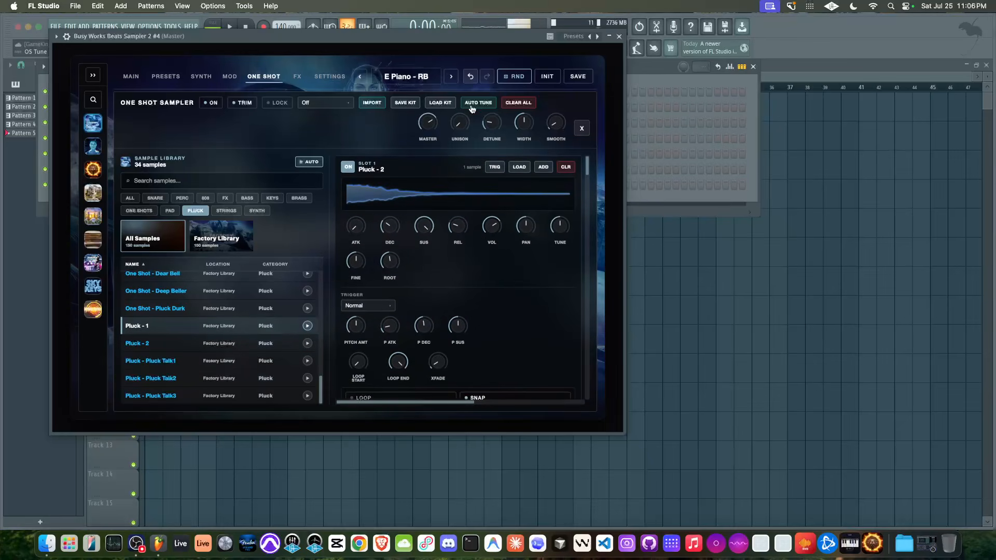
{"action": "scroll", "coordinate": [421, 265], "scroll_direction": "down", "scroll_amount": 5}
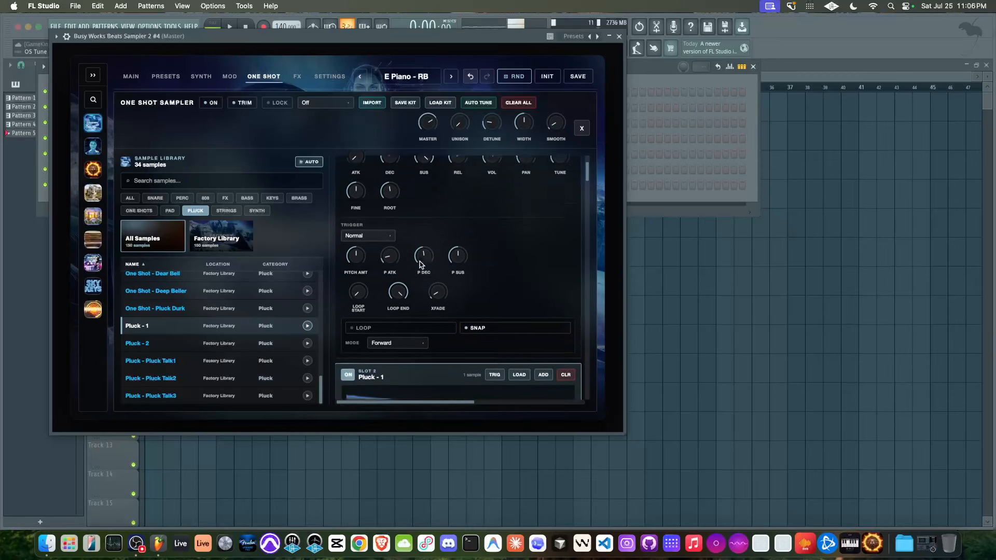
{"action": "scroll", "coordinate": [527, 226], "scroll_direction": "up", "scroll_amount": 5}
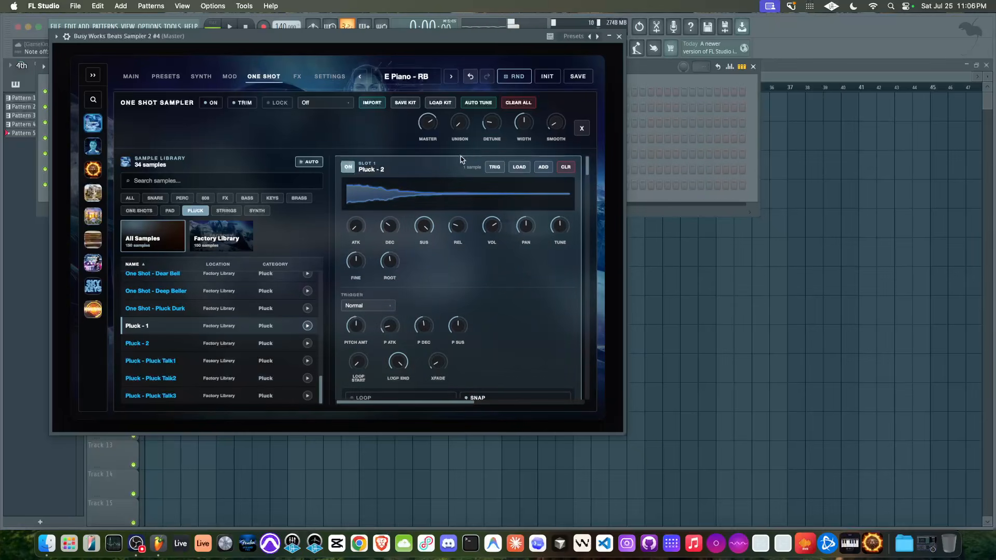
{"action": "left_click_drag", "start_coordinate": [553, 224], "coordinate": [559, 205]}
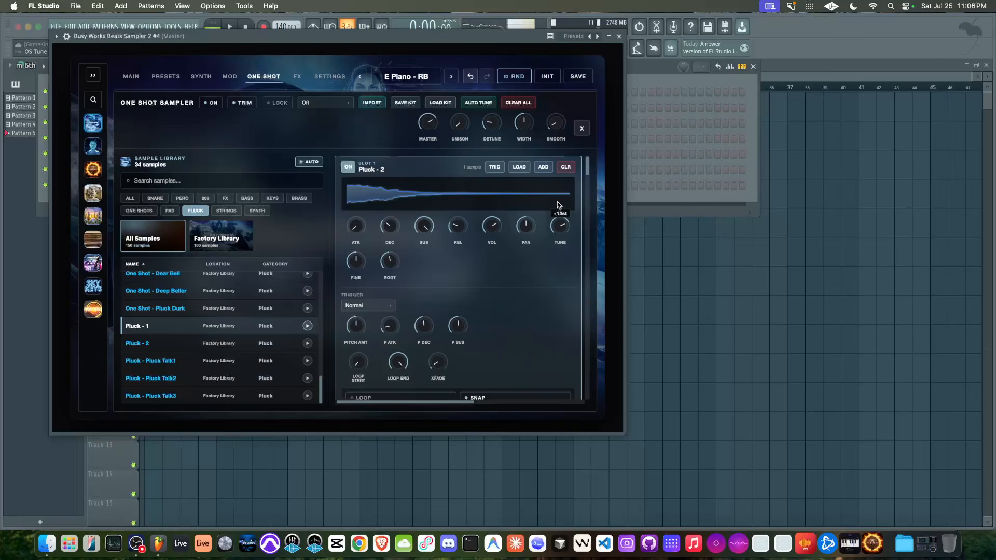
{"action": "scroll", "coordinate": [505, 257], "scroll_direction": "down", "scroll_amount": 3}
{"action": "scroll", "coordinate": [519, 266], "scroll_direction": "down", "scroll_amount": 2}
{"action": "left_click_drag", "start_coordinate": [553, 359], "coordinate": [558, 342]}
{"action": "scroll", "coordinate": [452, 332], "scroll_direction": "down", "scroll_amount": 1}
Turn on looping for the Pluck - 1 sample in slot 2 and choose its loop mode.
{"action": "scroll", "coordinate": [451, 333], "scroll_direction": "down", "scroll_amount": 7}
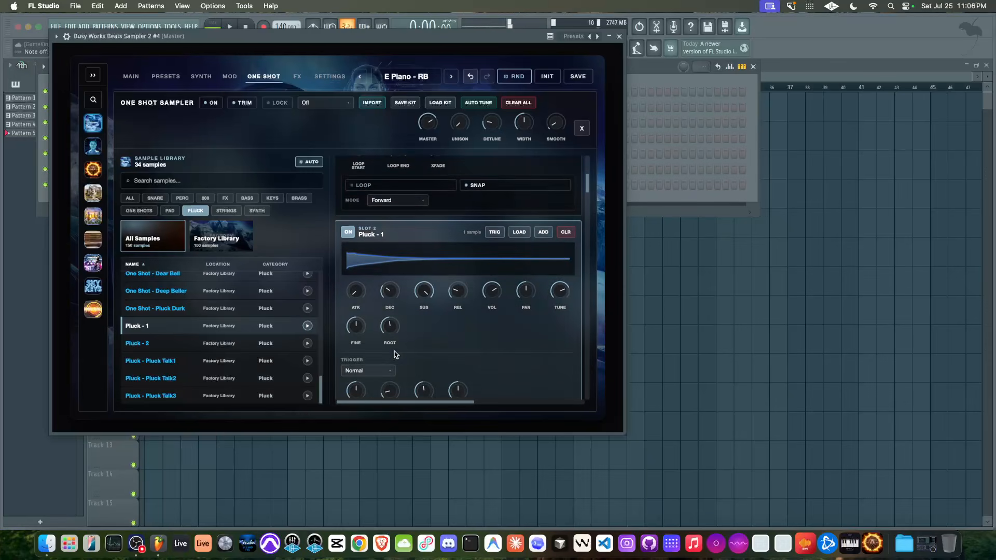
{"action": "left_click", "coordinate": [365, 363]}
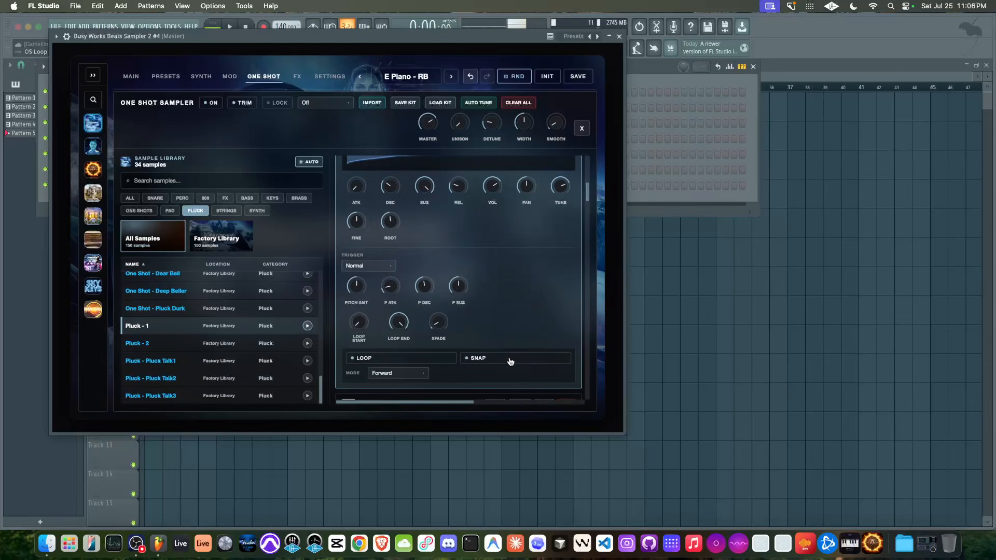
{"action": "left_click", "coordinate": [409, 373]}
{"action": "left_click", "coordinate": [401, 334]}
Turn on looping for slot 1, set its mode to Fwd-Bwd, and raise its loop start and crossfade.
{"action": "scroll", "coordinate": [436, 286], "scroll_direction": "up", "scroll_amount": 5}
{"action": "scroll", "coordinate": [398, 336], "scroll_direction": "down", "scroll_amount": 1}
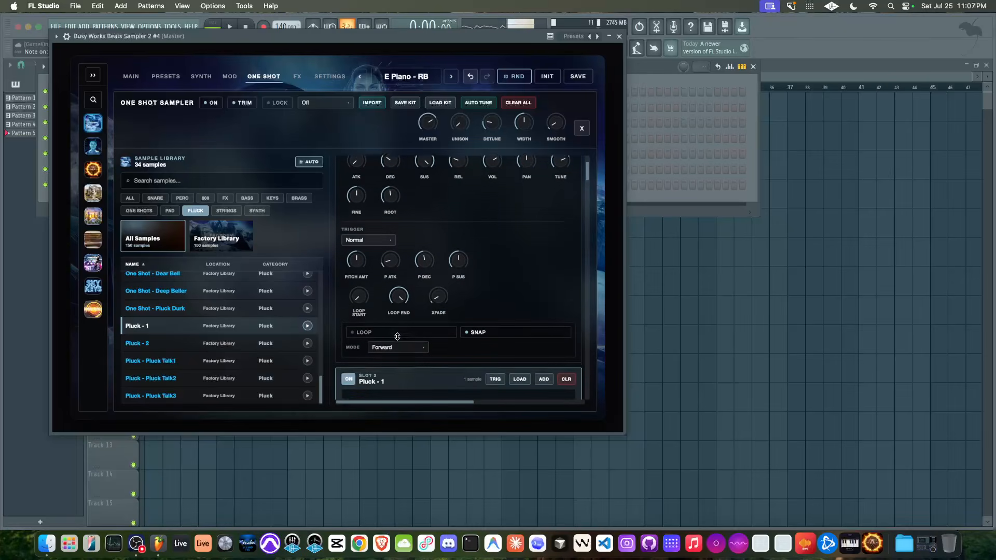
{"action": "left_click", "coordinate": [378, 332]}
{"action": "left_click", "coordinate": [386, 346]}
{"action": "scroll", "coordinate": [388, 347], "scroll_direction": "down", "scroll_amount": 2}
{"action": "left_click", "coordinate": [397, 327]}
{"action": "scroll", "coordinate": [423, 296], "scroll_direction": "up", "scroll_amount": 3}
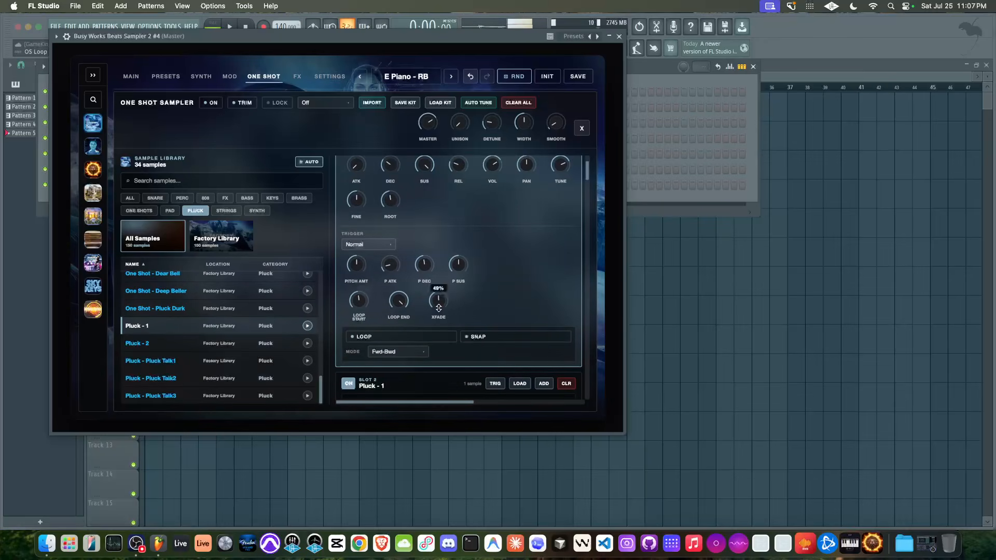
{"action": "scroll", "coordinate": [395, 301], "scroll_direction": "up", "scroll_amount": 1}
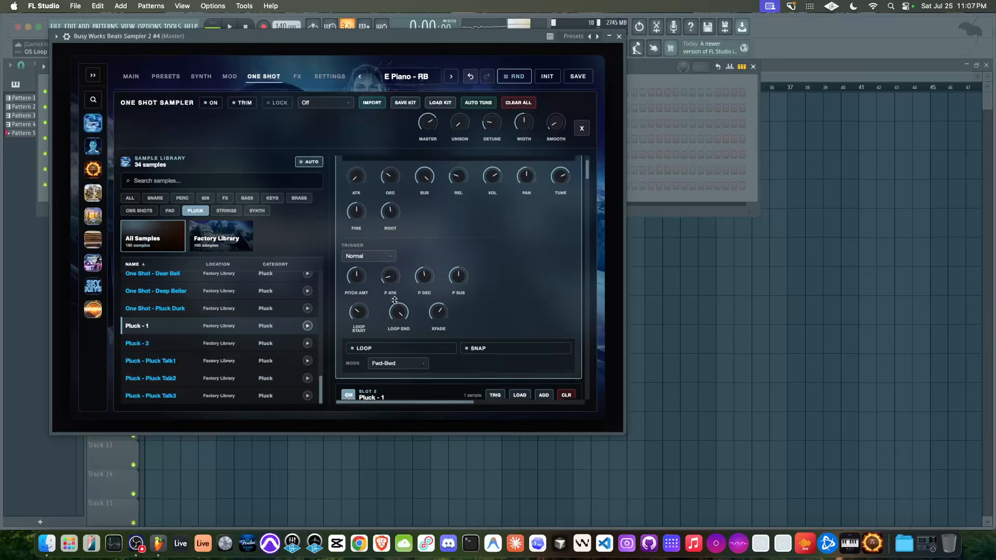
Shape slot 1's pitch envelope by raising the pitch amount and pitch decay and lowering the pitch sustain to minimum.
{"action": "scroll", "coordinate": [399, 298], "scroll_direction": "up", "scroll_amount": 2}
{"action": "mouse_move", "coordinate": [358, 289]}
{"action": "left_mouse_down"}
{"action": "mouse_move", "coordinate": [360, 266]}
{"action": "mouse_move", "coordinate": [356, 297]}
{"action": "left_mouse_up"}
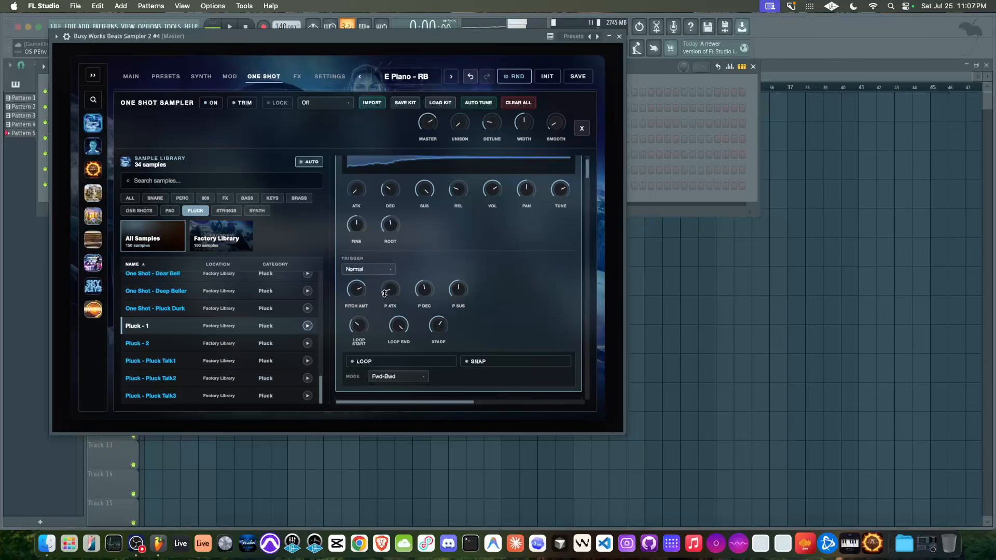
{"action": "left_click_drag", "start_coordinate": [425, 294], "coordinate": [404, 350]}
{"action": "left_click_drag", "start_coordinate": [422, 290], "coordinate": [428, 287]}
{"action": "scroll", "coordinate": [430, 285], "scroll_direction": "up", "scroll_amount": 1}
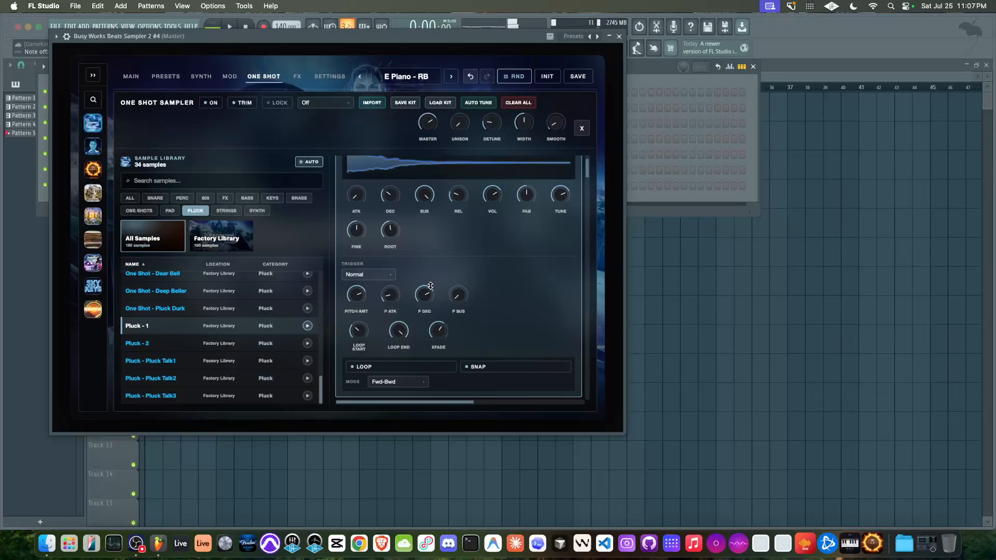
{"action": "scroll", "coordinate": [561, 197], "scroll_direction": "down", "scroll_amount": 10}
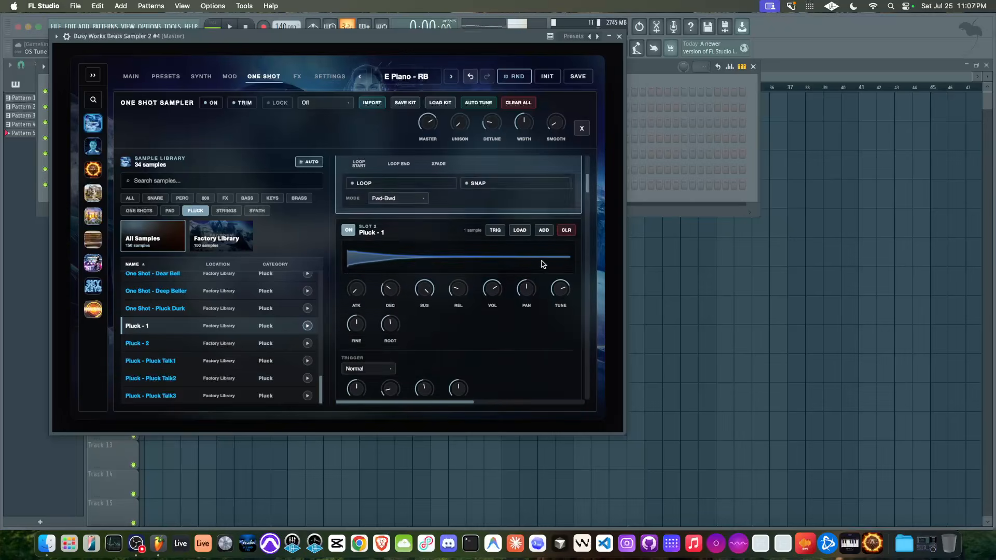
In the FX rack, raise the chorus and delay mix, and raise the reverb's pitch and pitch mix.
{"action": "left_click", "coordinate": [293, 77]}
{"action": "left_click_drag", "start_coordinate": [252, 251], "coordinate": [249, 211]}
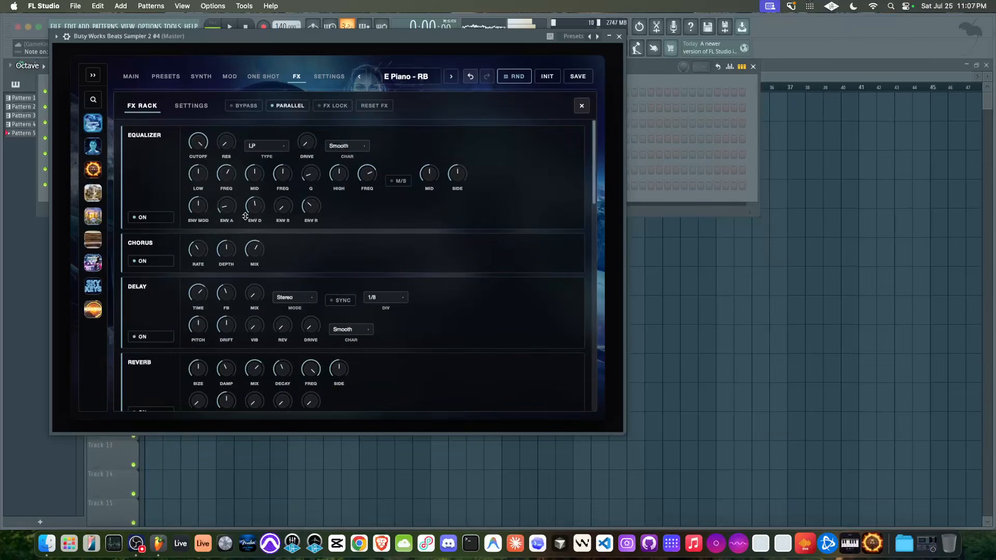
{"action": "scroll", "coordinate": [240, 271], "scroll_direction": "down", "scroll_amount": 3}
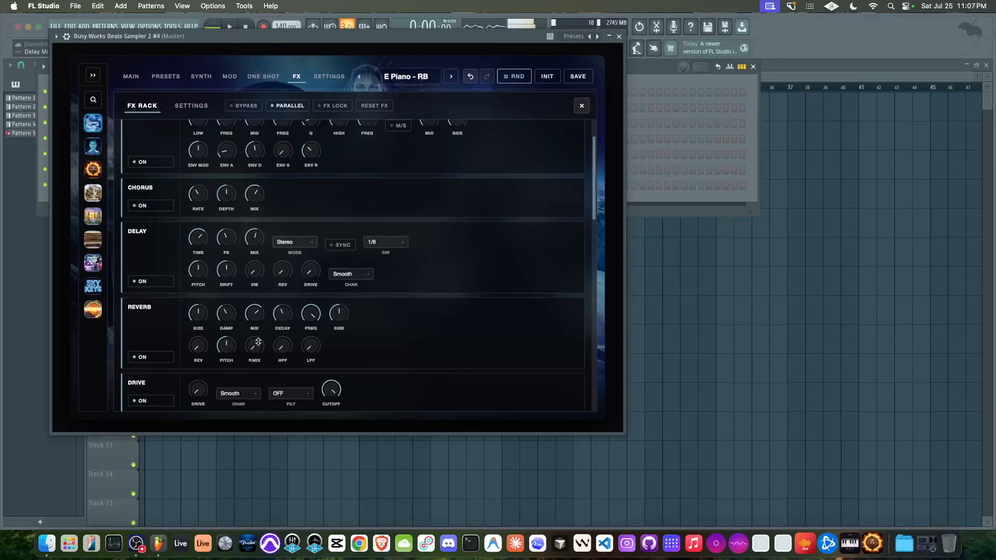
{"action": "left_click_drag", "start_coordinate": [256, 345], "coordinate": [235, 296]}
Lower the delay mix, sync the delay to tempo, and raise its feedback and vibrato, keeping the Stereo mode.
{"action": "left_click_drag", "start_coordinate": [257, 245], "coordinate": [253, 263]}
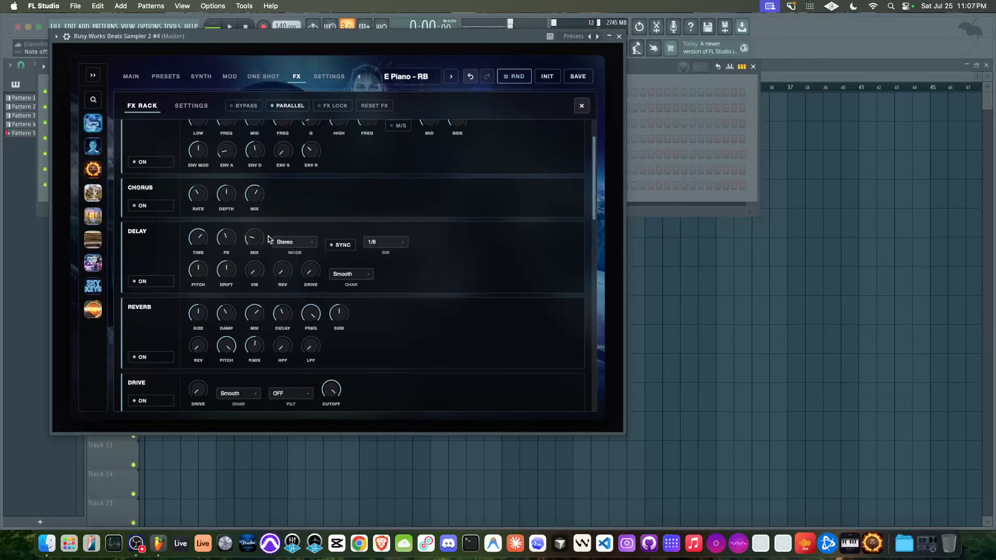
{"action": "left_click_drag", "start_coordinate": [255, 271], "coordinate": [228, 224]}
{"action": "left_click", "coordinate": [304, 244]}
{"action": "left_click", "coordinate": [430, 274]}
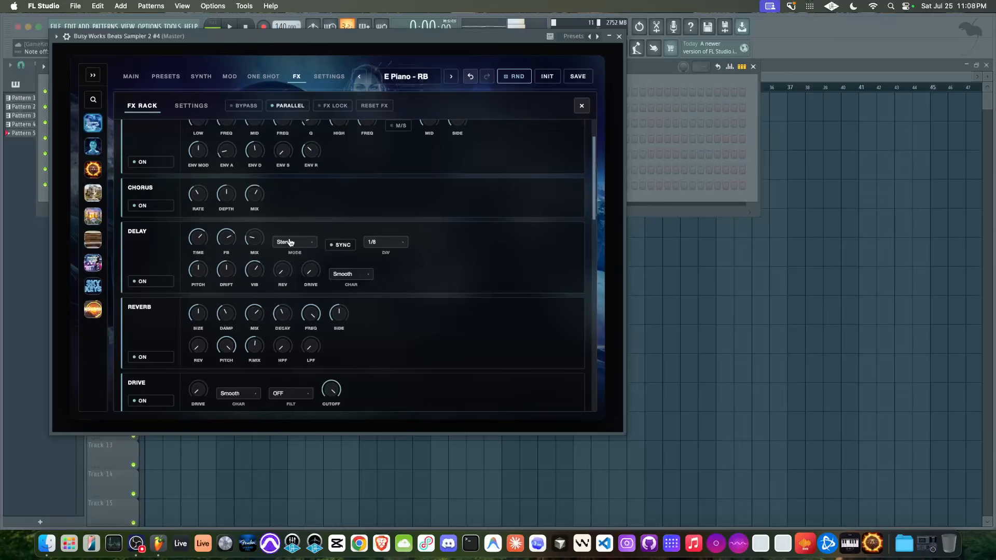
Turn on the Texture effect in the FX rack and select the Electric Buzz texture file.
{"action": "scroll", "coordinate": [290, 242], "scroll_direction": "down", "scroll_amount": 15}
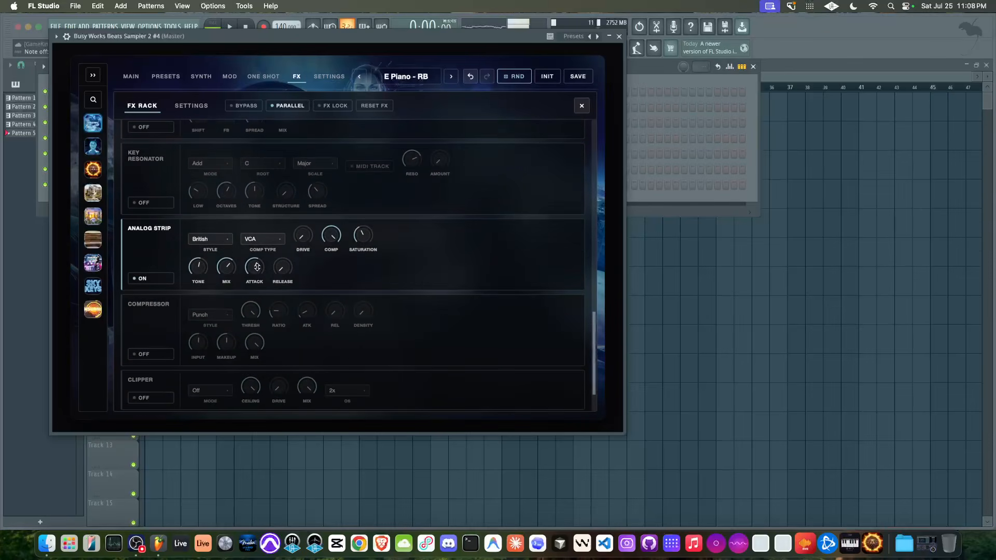
{"action": "scroll", "coordinate": [333, 223], "scroll_direction": "up", "scroll_amount": 10}
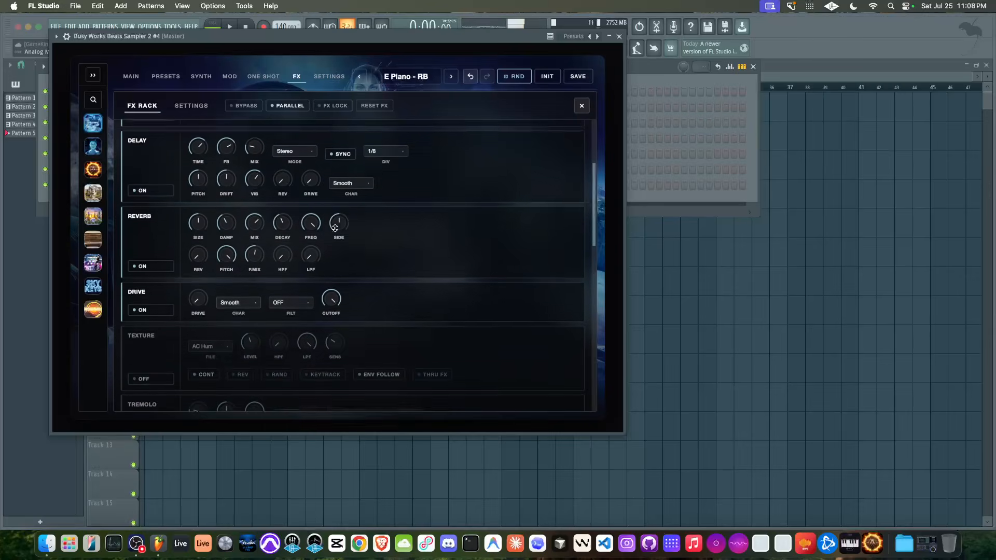
{"action": "scroll", "coordinate": [335, 228], "scroll_direction": "down", "scroll_amount": 3}
{"action": "left_click", "coordinate": [171, 294]}
{"action": "left_click", "coordinate": [209, 261]}
{"action": "scroll", "coordinate": [226, 313], "scroll_direction": "down", "scroll_amount": 5}
{"action": "left_click", "coordinate": [213, 306]}
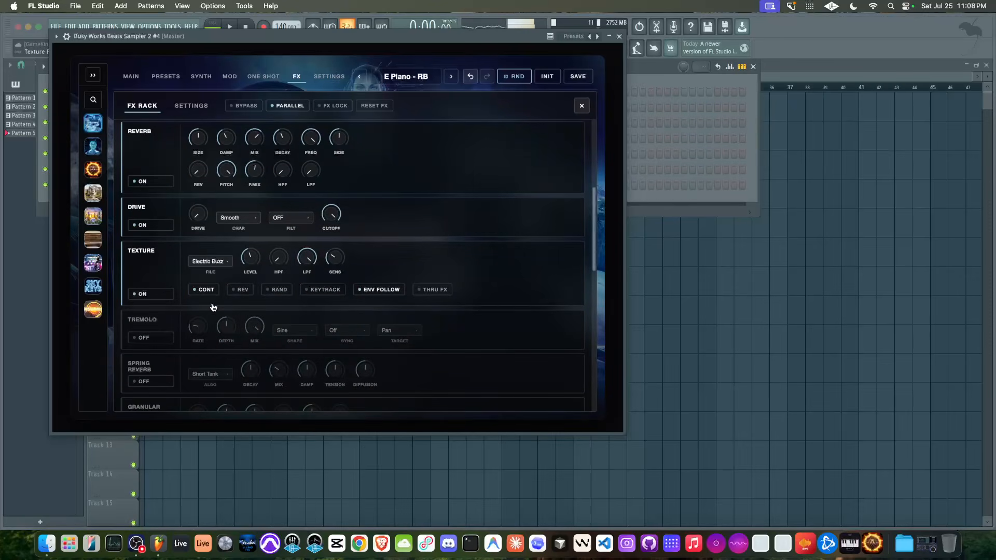
Adjust the texture level to about halfway, try toggling envelope follow, and change the texture file to Radio Tune.
{"action": "mouse_move", "coordinate": [251, 261]}
{"action": "left_click", "coordinate": [370, 294]}
{"action": "left_click", "coordinate": [372, 291]}
{"action": "left_click", "coordinate": [214, 260]}
{"action": "scroll", "coordinate": [218, 323], "scroll_direction": "down", "scroll_amount": 8}
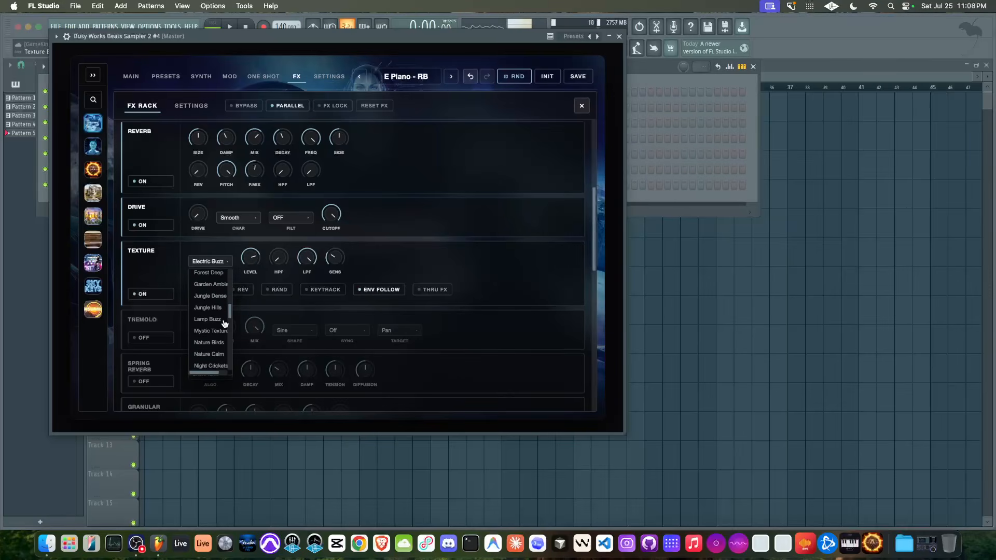
{"action": "scroll", "coordinate": [214, 321], "scroll_direction": "down", "scroll_amount": 4}
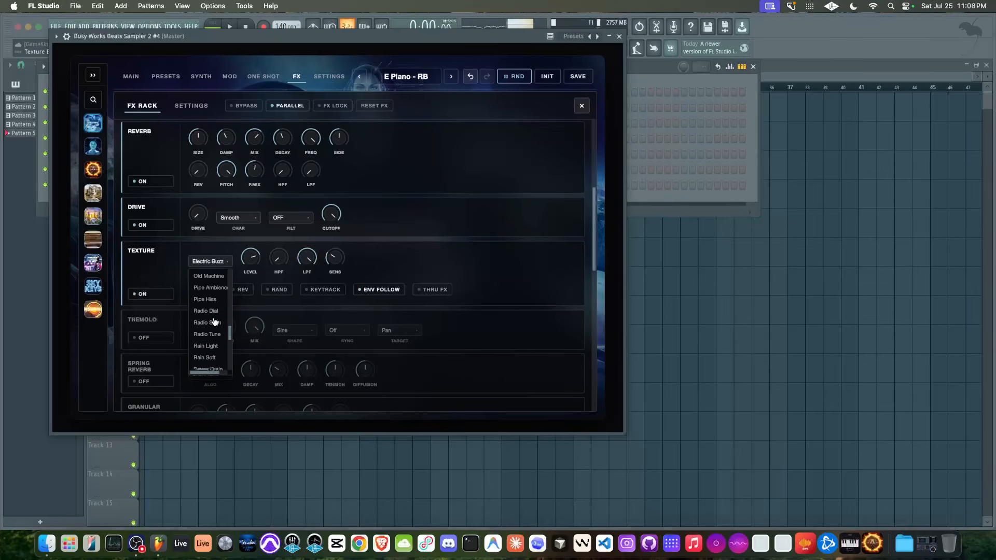
{"action": "scroll", "coordinate": [220, 298], "scroll_direction": "down", "scroll_amount": 1}
{"action": "scroll", "coordinate": [220, 298], "scroll_direction": "up", "scroll_amount": 1}
{"action": "left_click", "coordinate": [214, 337]}
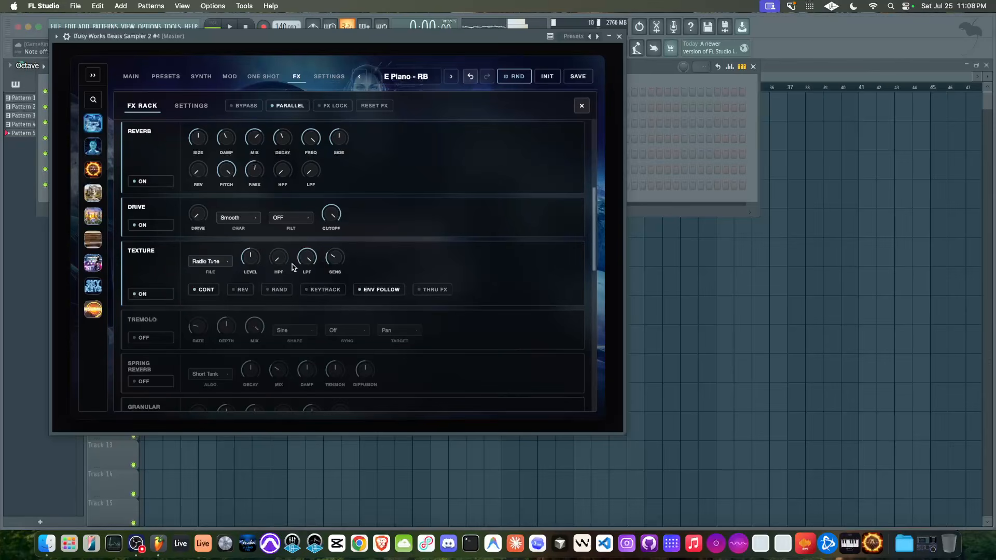
Turn off the Drive effect and raise the reverb's decay, size, mix and high-pass filter.
{"action": "scroll", "coordinate": [290, 238], "scroll_direction": "up", "scroll_amount": 3}
{"action": "left_click", "coordinate": [155, 343]}
{"action": "scroll", "coordinate": [187, 270], "scroll_direction": "up", "scroll_amount": 1}
{"action": "left_click_drag", "start_coordinate": [281, 279], "coordinate": [283, 255]}
{"action": "left_click_drag", "start_coordinate": [200, 279], "coordinate": [207, 258]}
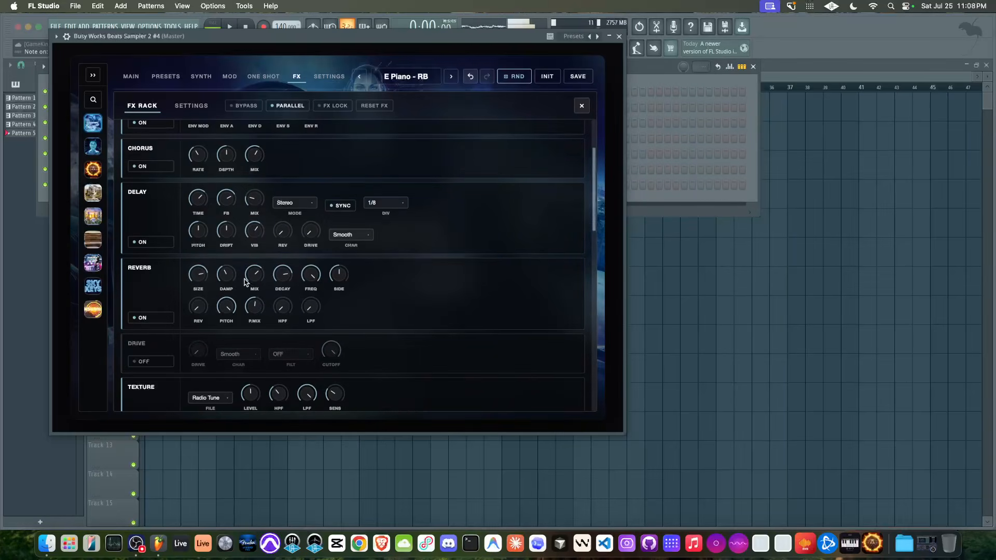
{"action": "left_click_drag", "start_coordinate": [258, 284], "coordinate": [256, 277]}
{"action": "left_click_drag", "start_coordinate": [285, 307], "coordinate": [285, 283]}
Turn on the Granular effect and raise its mix, pitch, position and grain size.
{"action": "scroll", "coordinate": [233, 244], "scroll_direction": "up", "scroll_amount": 3}
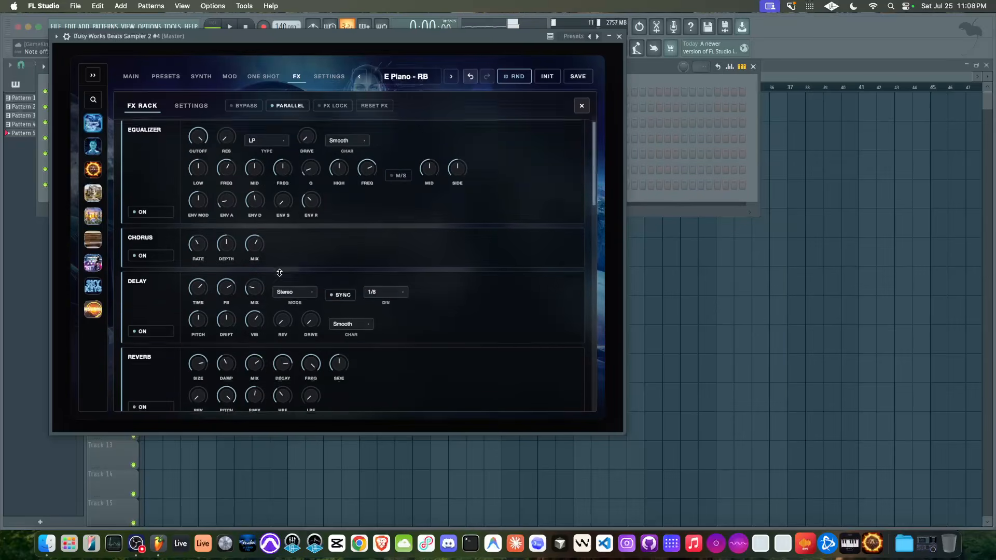
{"action": "scroll", "coordinate": [224, 230], "scroll_direction": "down", "scroll_amount": 10}
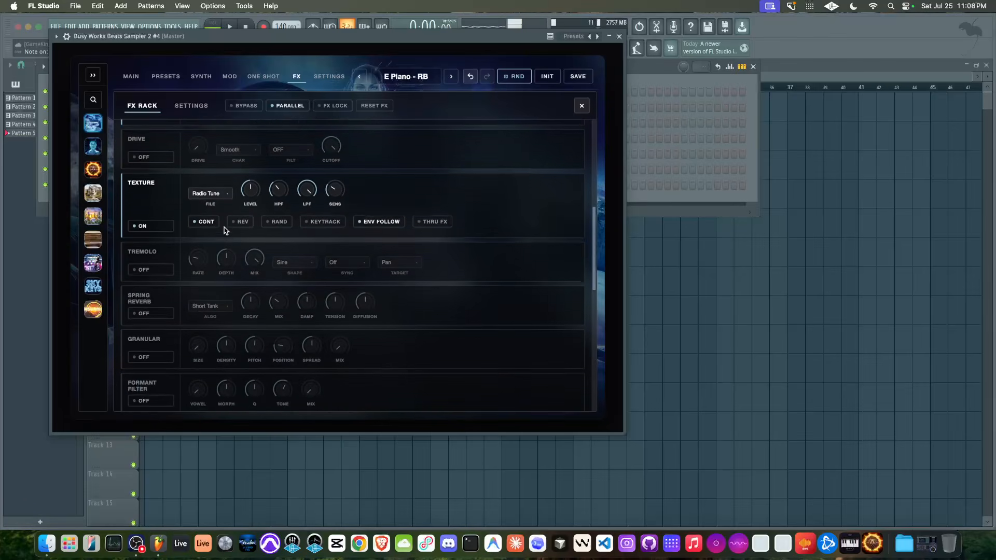
{"action": "left_click", "coordinate": [150, 352]}
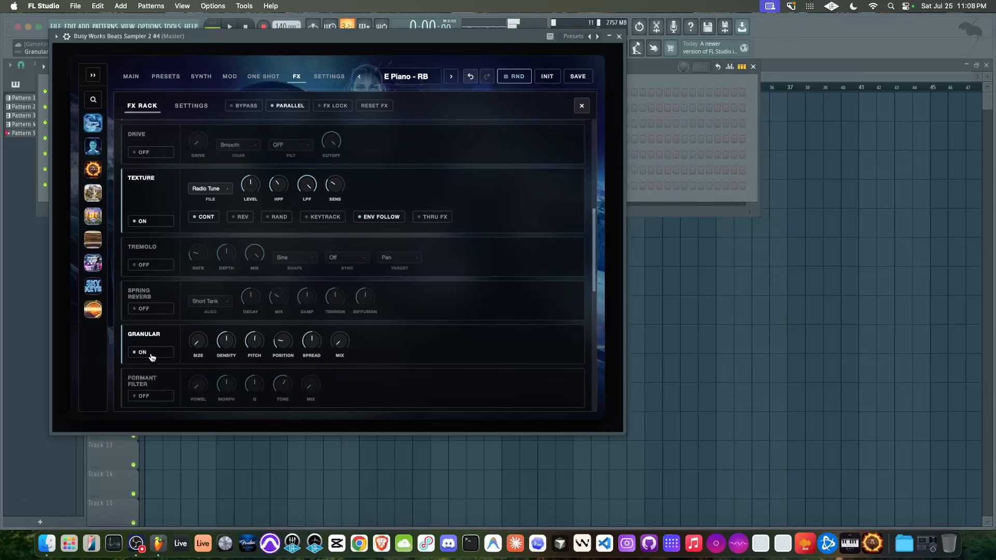
{"action": "left_click_drag", "start_coordinate": [331, 338], "coordinate": [332, 329]}
{"action": "left_click_drag", "start_coordinate": [257, 344], "coordinate": [289, 331]}
{"action": "left_click_drag", "start_coordinate": [201, 340], "coordinate": [204, 323]}
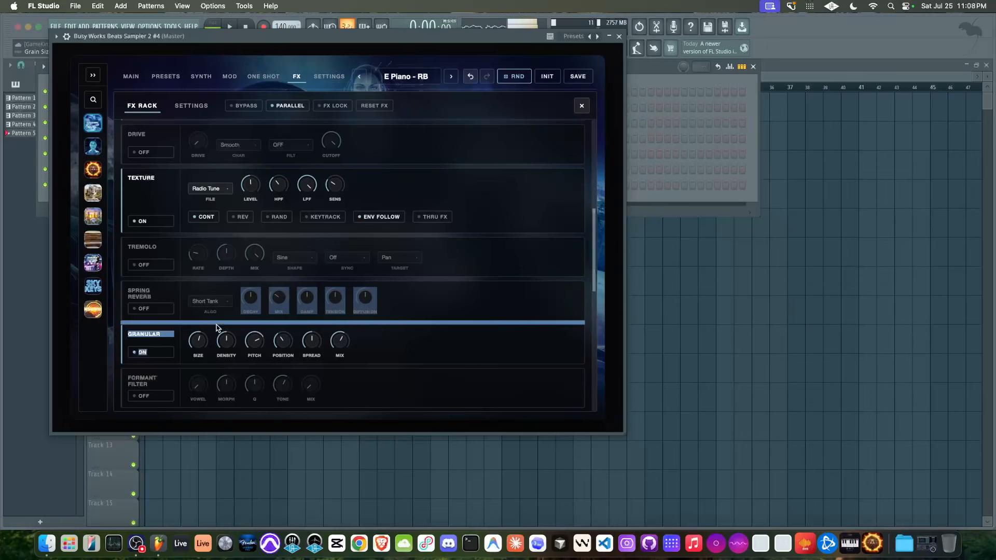
Raise the Granular effect's size, density and mix, reduce its spread, and lower the reverb's pitch.
{"action": "left_click_drag", "start_coordinate": [230, 347], "coordinate": [201, 332]}
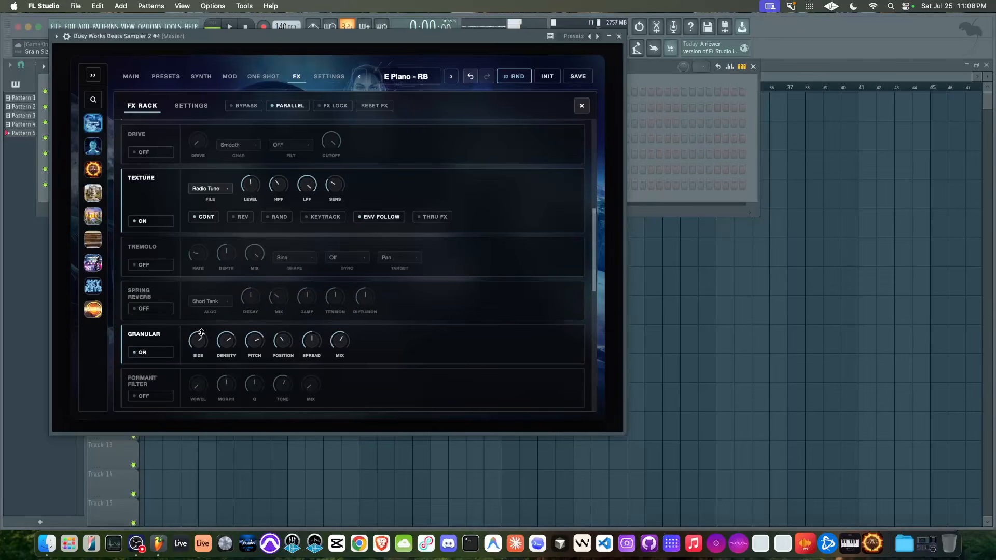
{"action": "left_click_drag", "start_coordinate": [311, 342], "coordinate": [280, 376]}
{"action": "left_click_drag", "start_coordinate": [338, 347], "coordinate": [313, 317]}
{"action": "scroll", "coordinate": [326, 330], "scroll_direction": "up", "scroll_amount": 5}
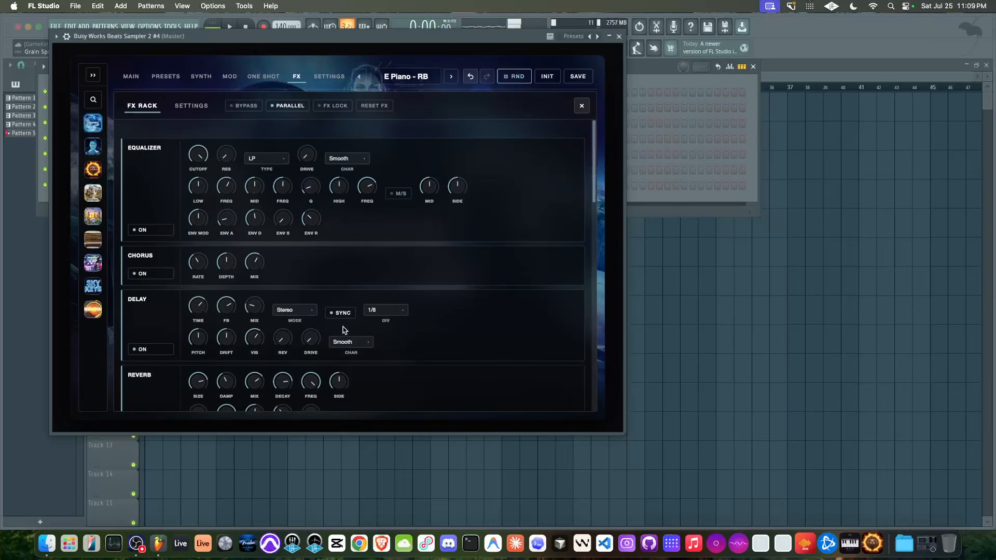
{"action": "left_click_drag", "start_coordinate": [229, 345], "coordinate": [214, 403]}
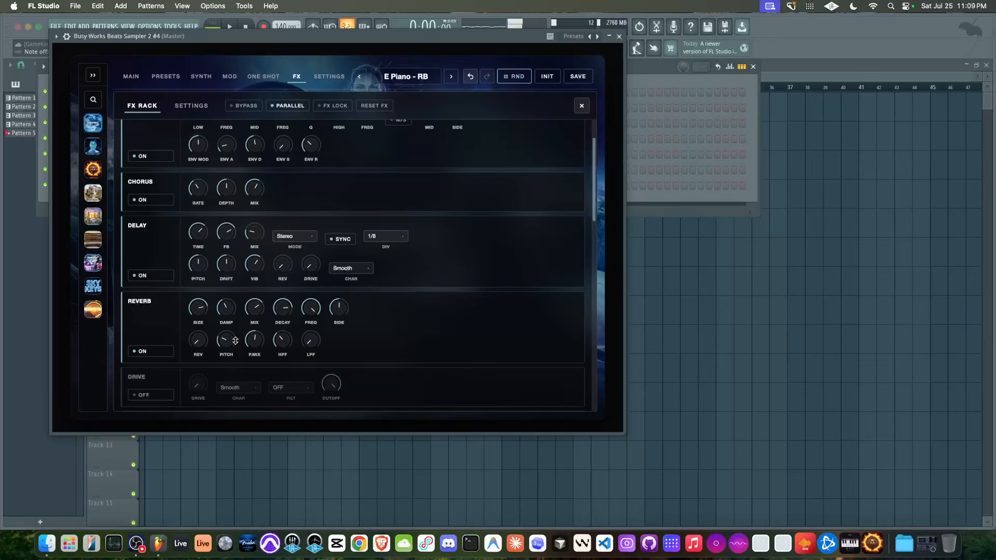
Raise the attack of the Pluck - 2 and Pluck - 1 slots in the one-shot sampler.
{"action": "left_click", "coordinate": [264, 78]}
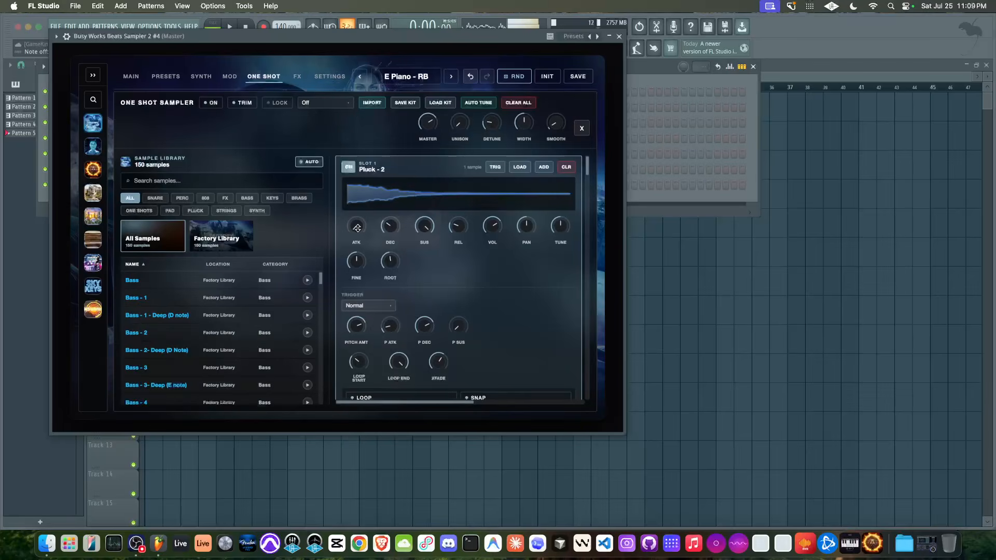
{"action": "scroll", "coordinate": [363, 322], "scroll_direction": "down", "scroll_amount": 5}
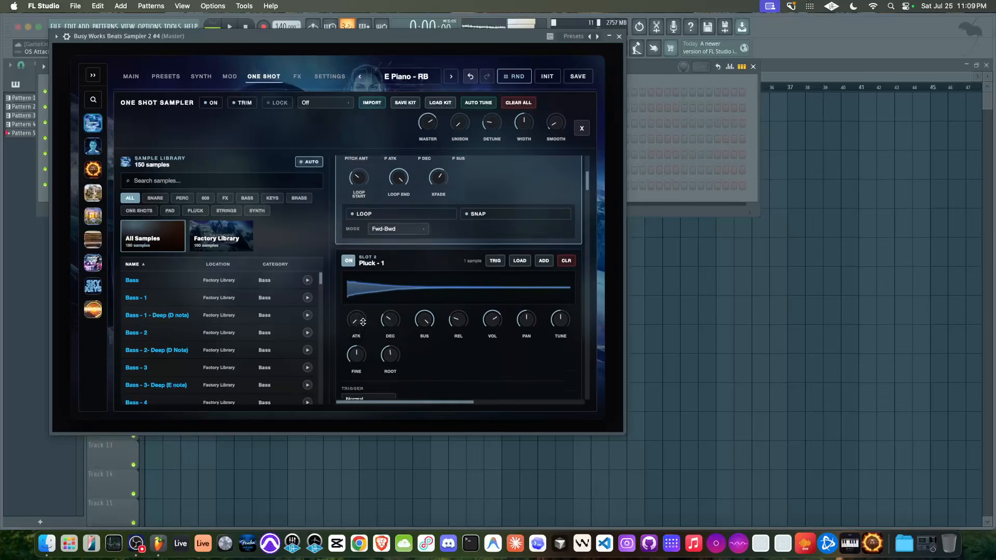
{"action": "left_click_drag", "start_coordinate": [357, 310], "coordinate": [359, 269]}
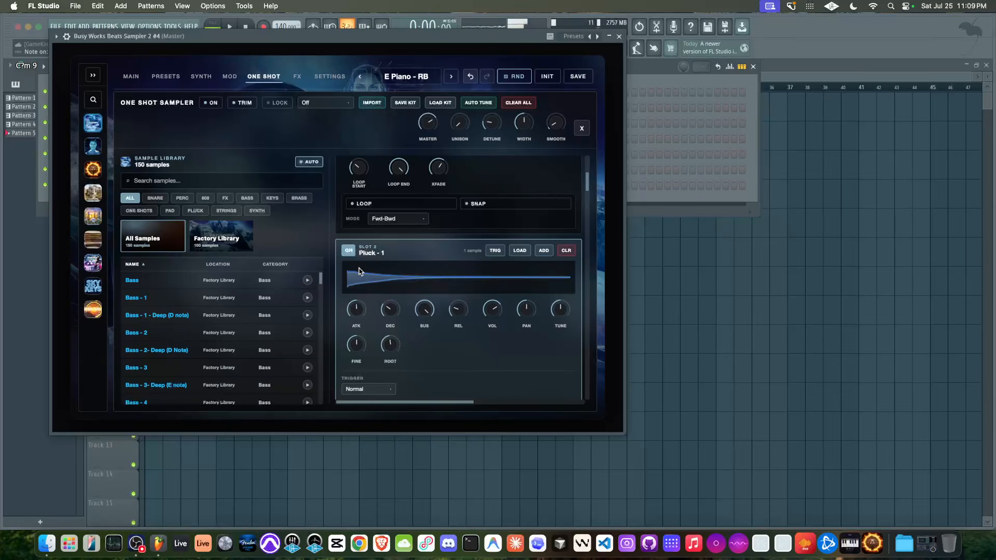
Try a higher alt pan on the main page, then reduce both the vibrato and alt pan to minimum.
{"action": "left_click", "coordinate": [129, 76]}
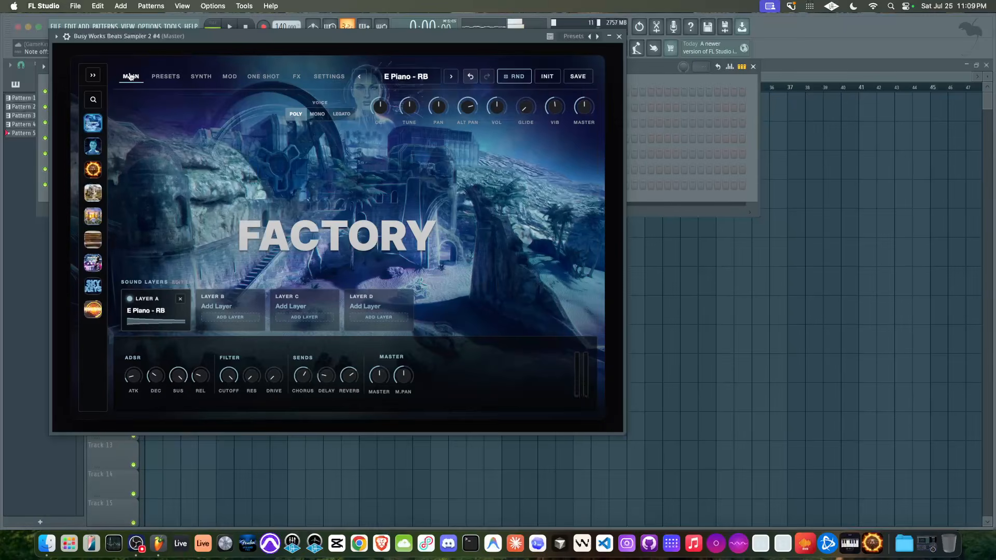
{"action": "left_click_drag", "start_coordinate": [454, 132], "coordinate": [472, 92]}
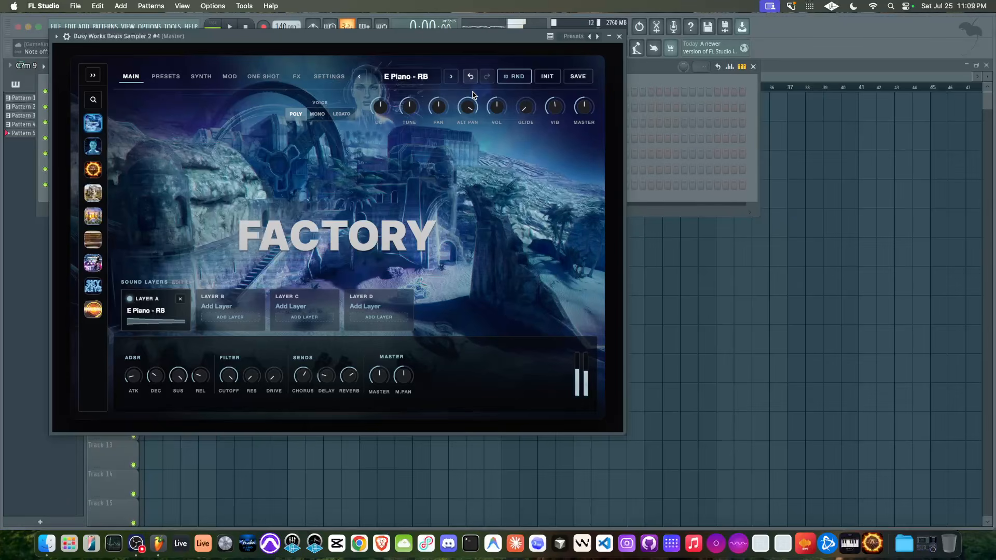
{"action": "left_click_drag", "start_coordinate": [554, 106], "coordinate": [510, 248]}
{"action": "left_click_drag", "start_coordinate": [471, 102], "coordinate": [415, 204]}
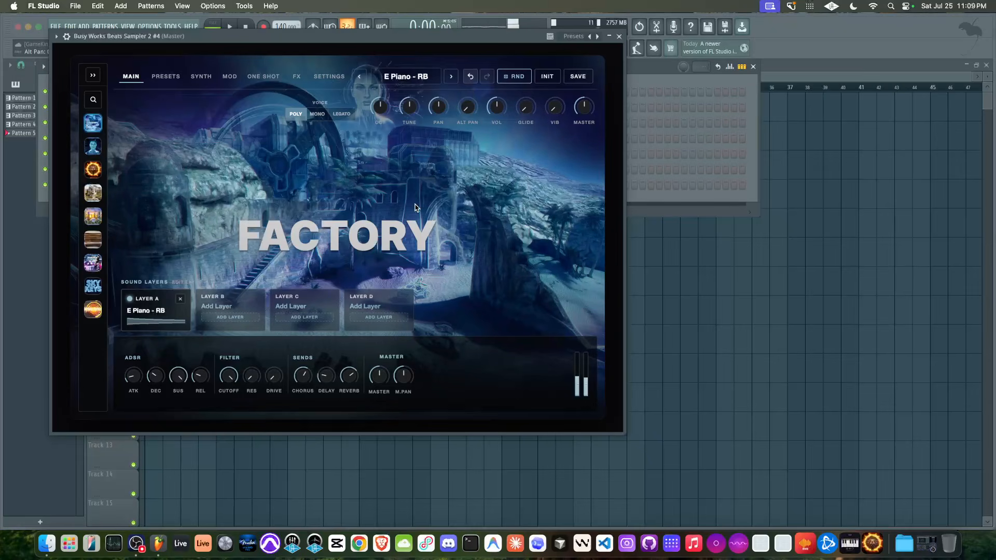
Raise the one-shot sampler's unison and smooth amounts and lower the first slot's volume.
{"action": "left_click", "coordinate": [299, 77]}
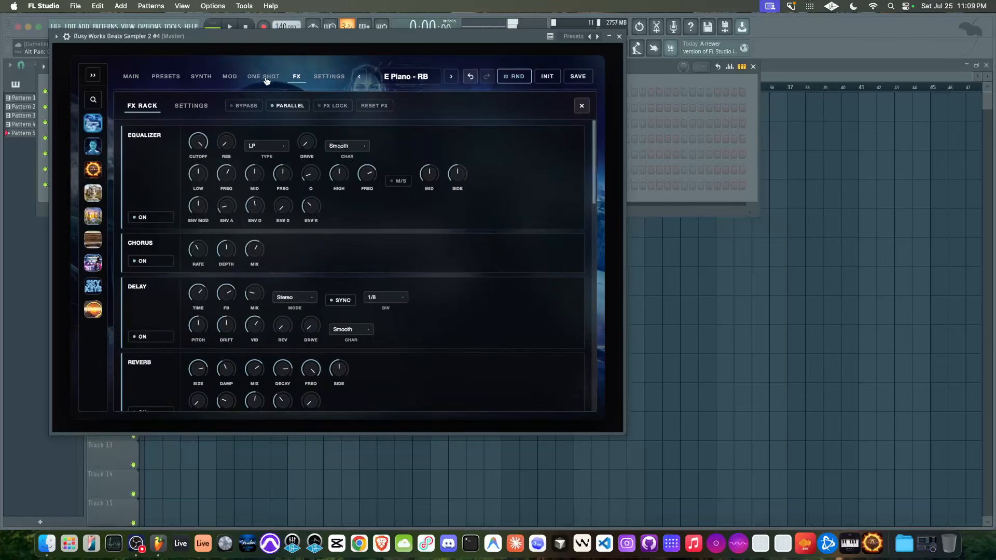
{"action": "left_click", "coordinate": [265, 77]}
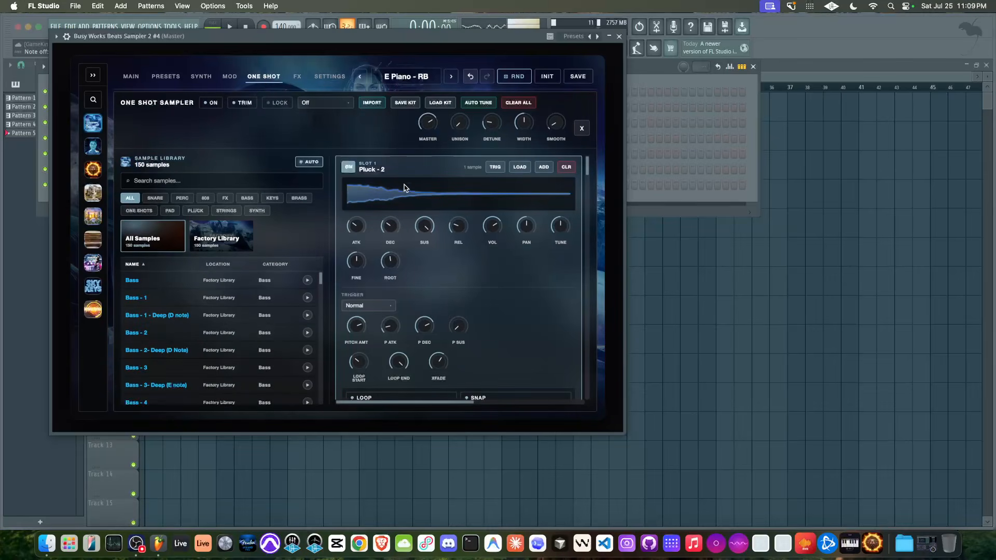
{"action": "left_click_drag", "start_coordinate": [451, 127], "coordinate": [561, 107]}
{"action": "left_click_drag", "start_coordinate": [491, 222], "coordinate": [487, 249]}
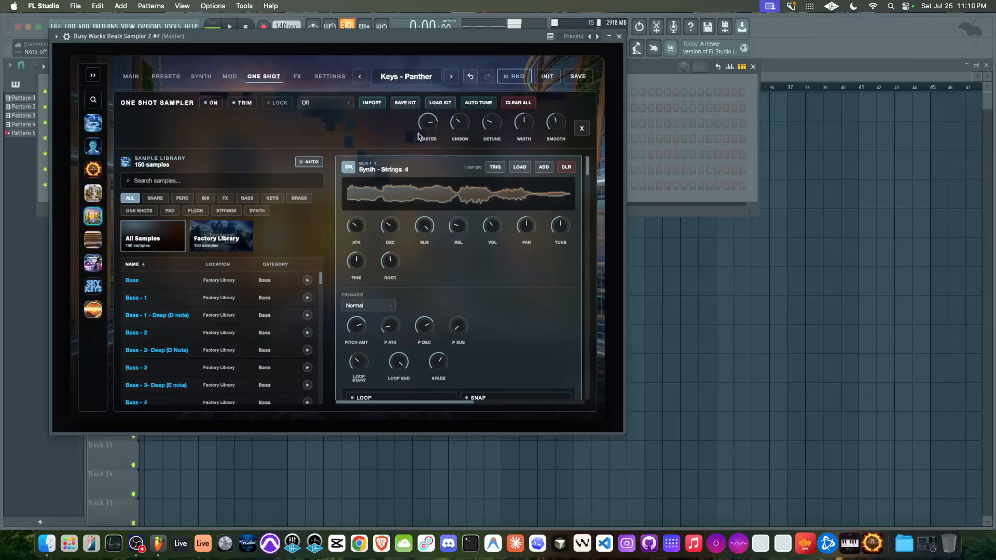
Check which library the Keys - Panther layer comes from in the layer editor, and view the one-shot sampler's loaded sample.
{"action": "left_click", "coordinate": [581, 128]}
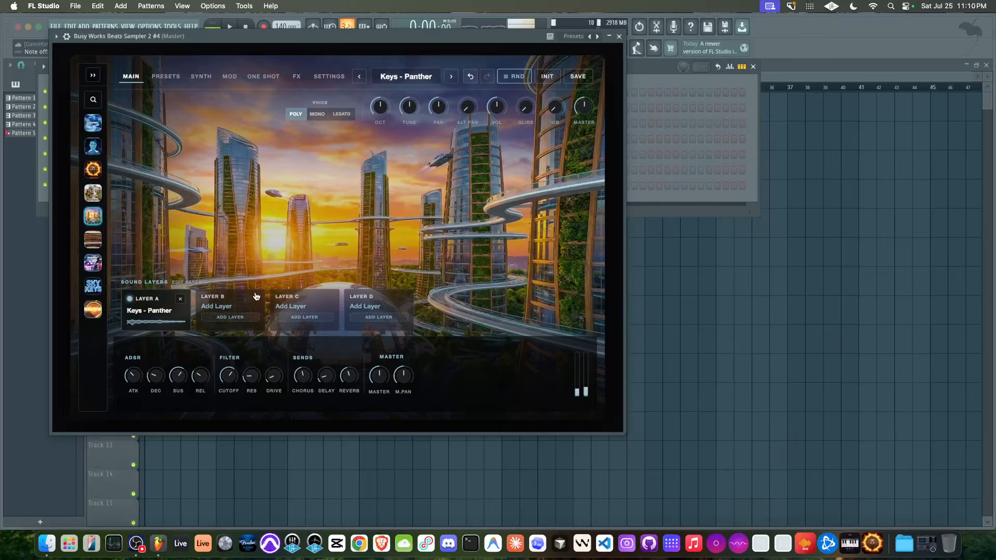
{"action": "left_click", "coordinate": [207, 78]}
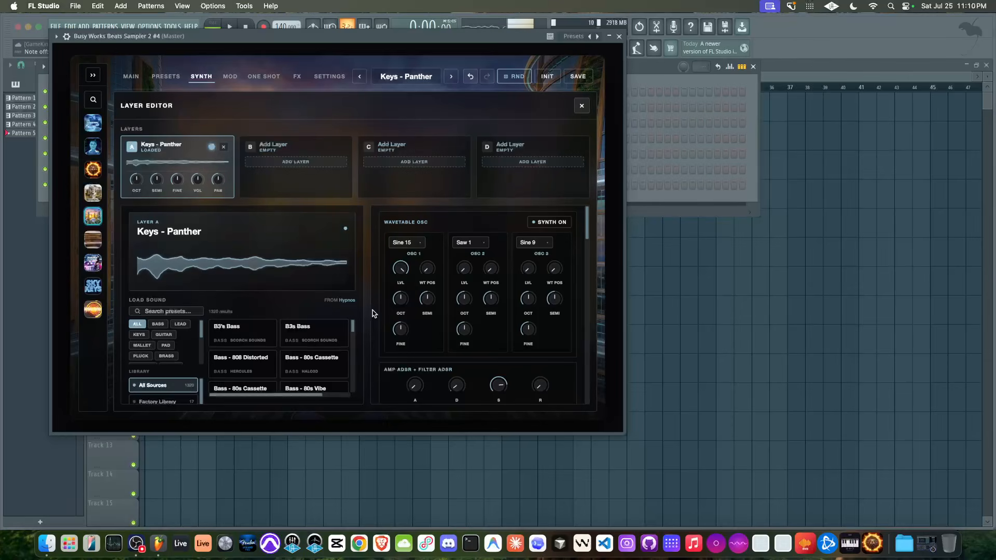
{"action": "left_click_drag", "start_coordinate": [331, 299], "coordinate": [360, 298]}
{"action": "left_click", "coordinate": [348, 300]}
{"action": "left_click", "coordinate": [264, 78]}
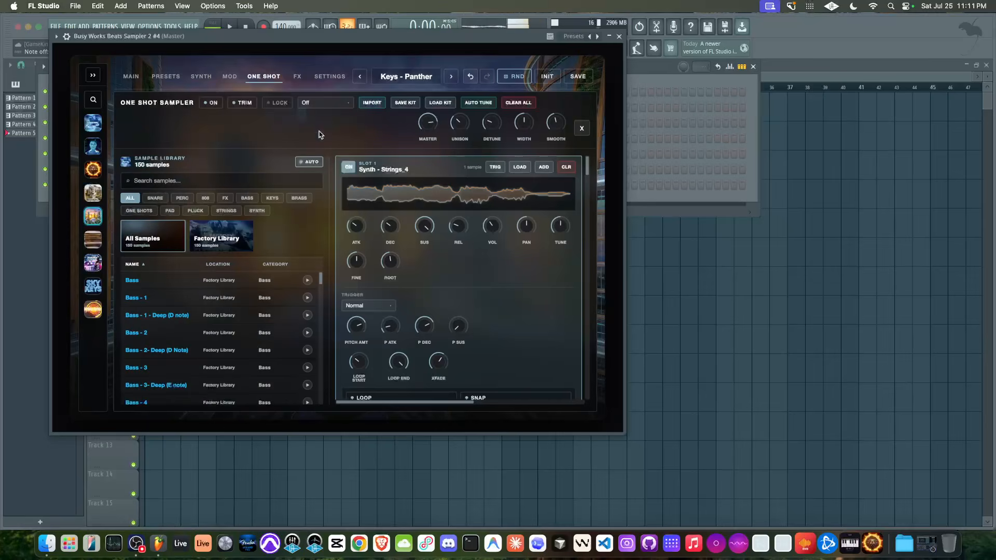
Examine the preset browser's save-as-new options, including the preset name and destination library choices, and close it without saving.
{"action": "left_click", "coordinate": [173, 77]}
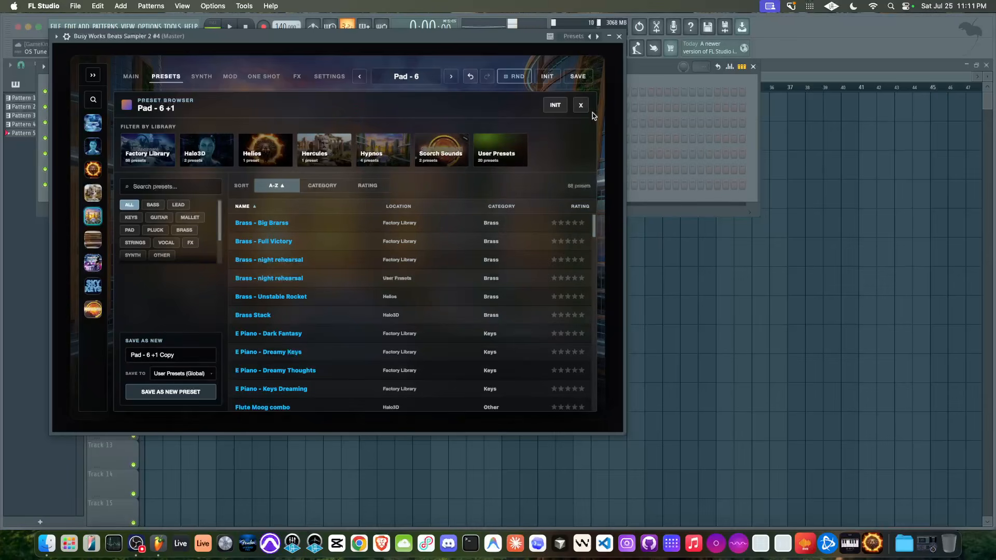
{"action": "left_click", "coordinate": [580, 105]}
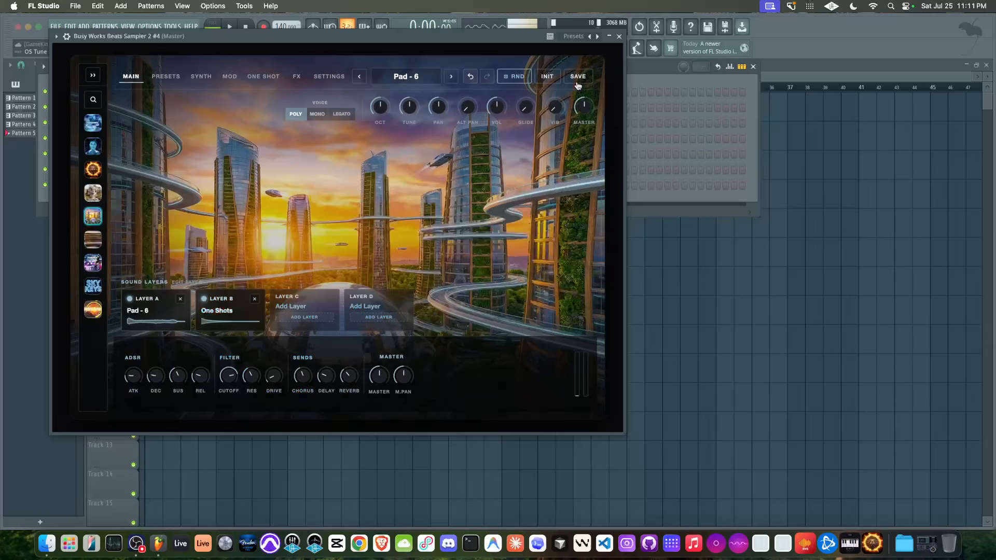
{"action": "left_click", "coordinate": [577, 78]}
{"action": "left_click_drag", "start_coordinate": [178, 354], "coordinate": [155, 352]}
{"action": "left_click", "coordinate": [165, 372]}
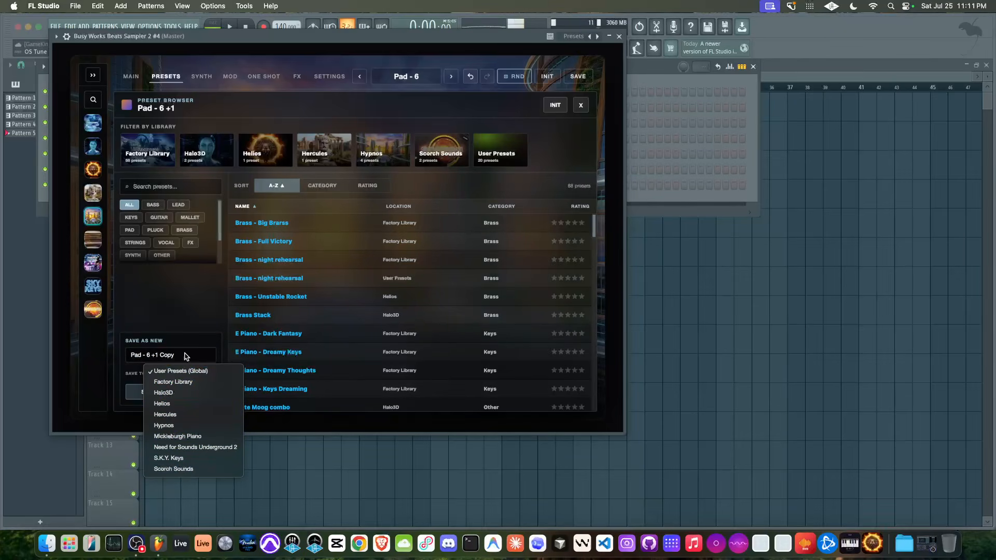
{"action": "left_click", "coordinate": [183, 339]}
{"action": "left_click_drag", "start_coordinate": [149, 356], "coordinate": [192, 356]}
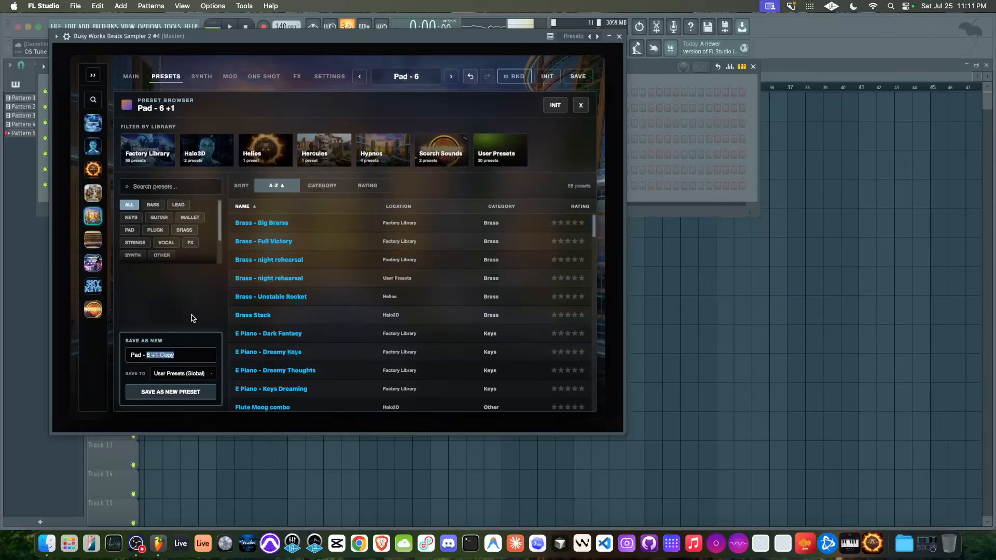
{"action": "left_click", "coordinate": [580, 105]}
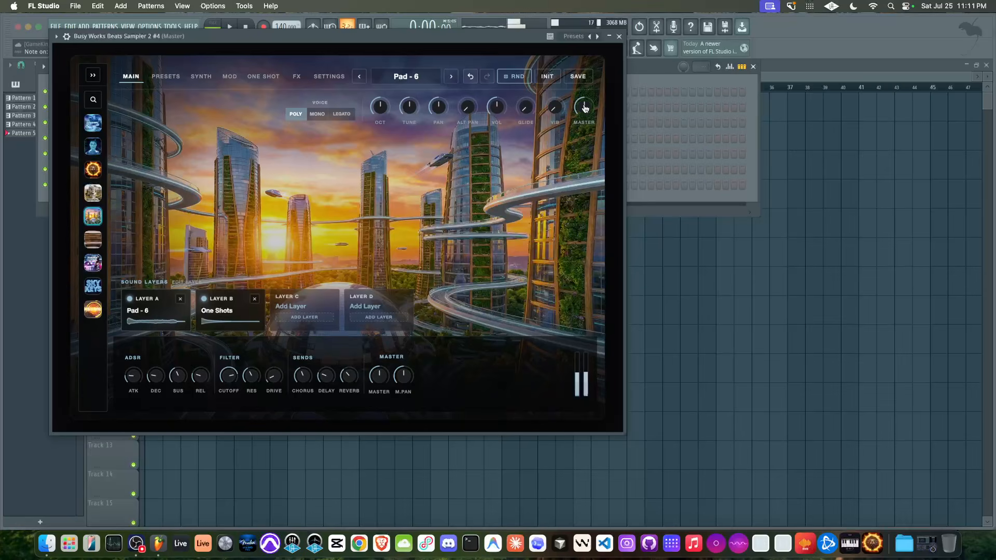
Randomize the sound and check the source libraries of layers A and B in the layer editor.
{"action": "left_click", "coordinate": [517, 77]}
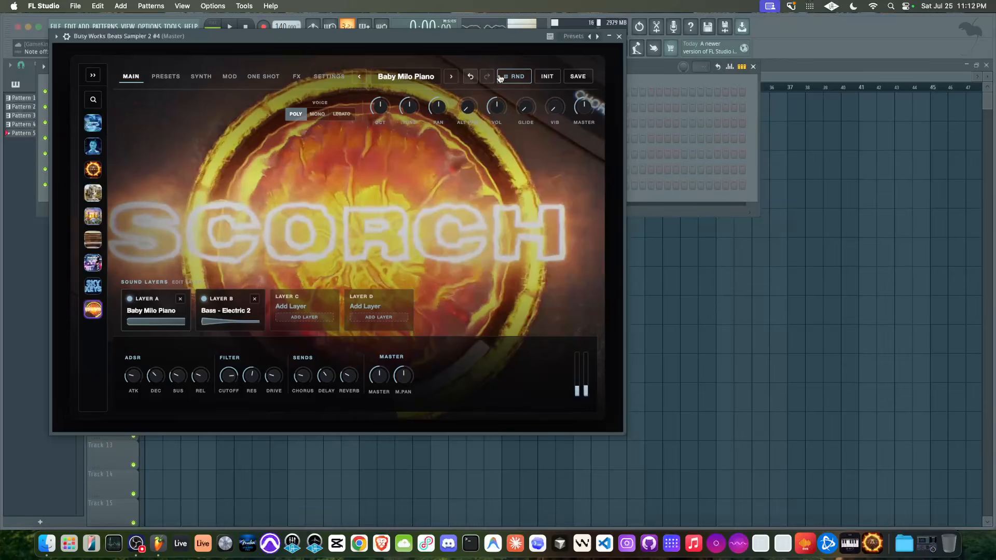
{"action": "left_click", "coordinate": [201, 77]}
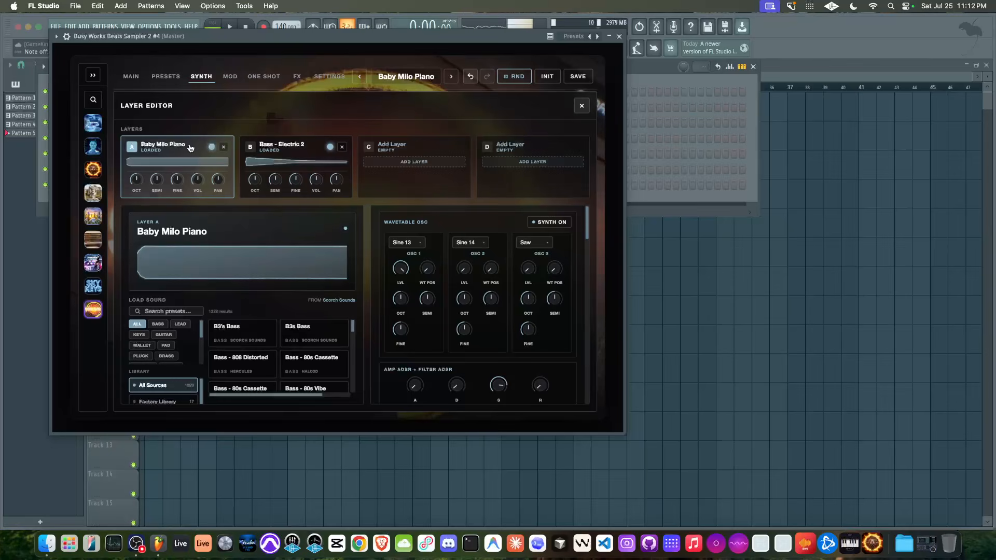
{"action": "left_click", "coordinate": [292, 147]}
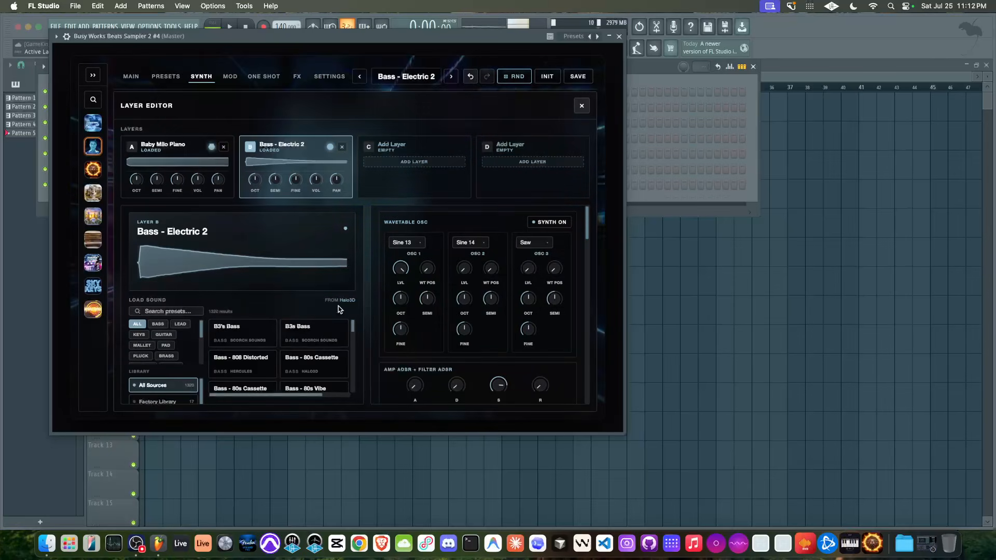
{"action": "left_click_drag", "start_coordinate": [324, 301], "coordinate": [363, 300]}
{"action": "left_click", "coordinate": [165, 144]}
Examine the samples loaded in the first two one-shot sampler slots and return to the main page.
{"action": "left_click", "coordinate": [264, 76]}
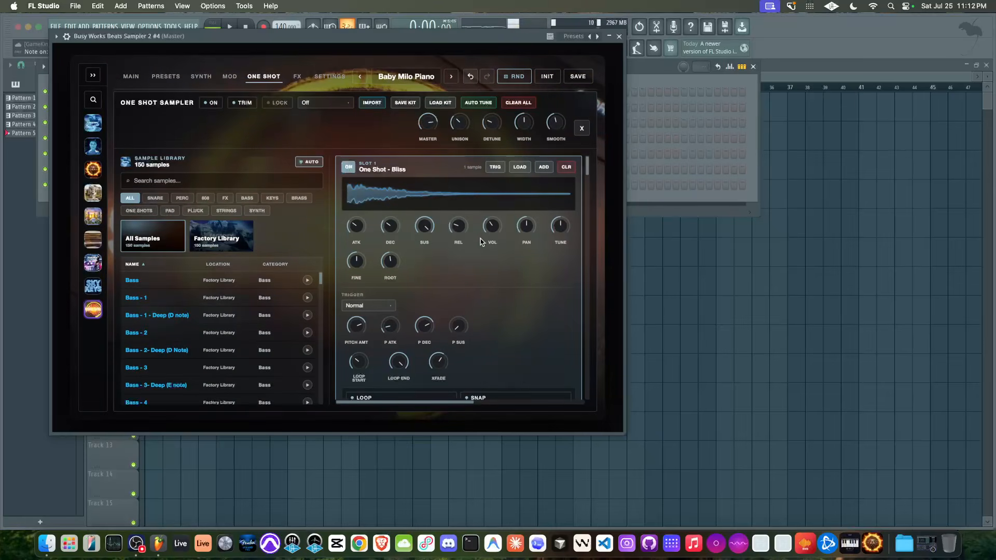
{"action": "scroll", "coordinate": [473, 281], "scroll_direction": "down", "scroll_amount": 5}
{"action": "scroll", "coordinate": [473, 280], "scroll_direction": "up", "scroll_amount": 3}
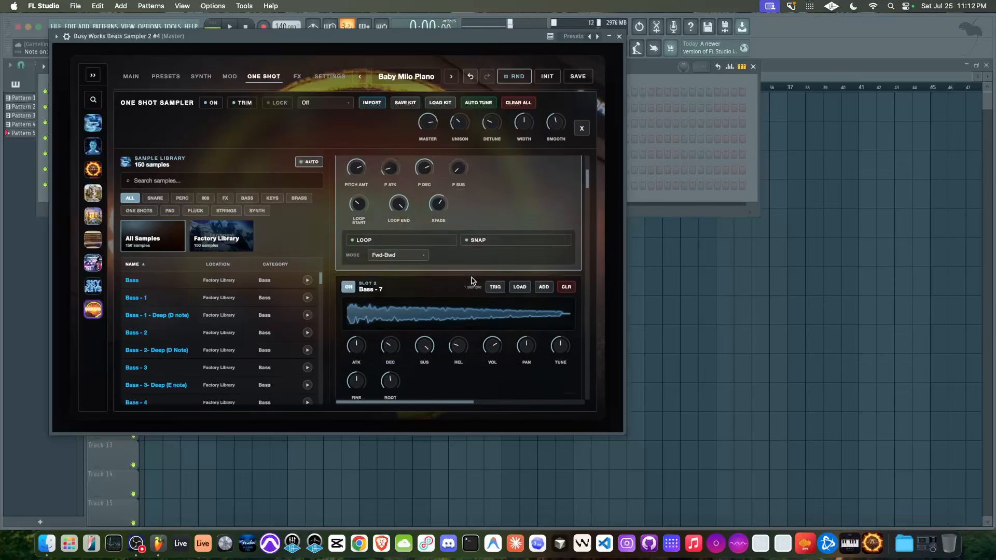
{"action": "left_click", "coordinate": [131, 76]}
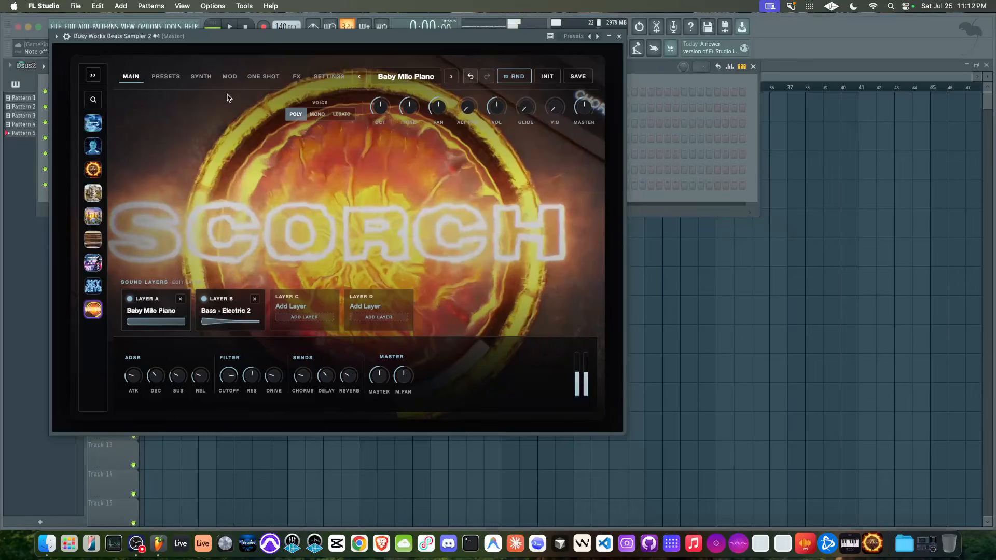
Examine which effects the randomized sound uses throughout the FX rack, and close the rack.
{"action": "left_click", "coordinate": [301, 81]}
{"action": "scroll", "coordinate": [270, 200], "scroll_direction": "down", "scroll_amount": 10}
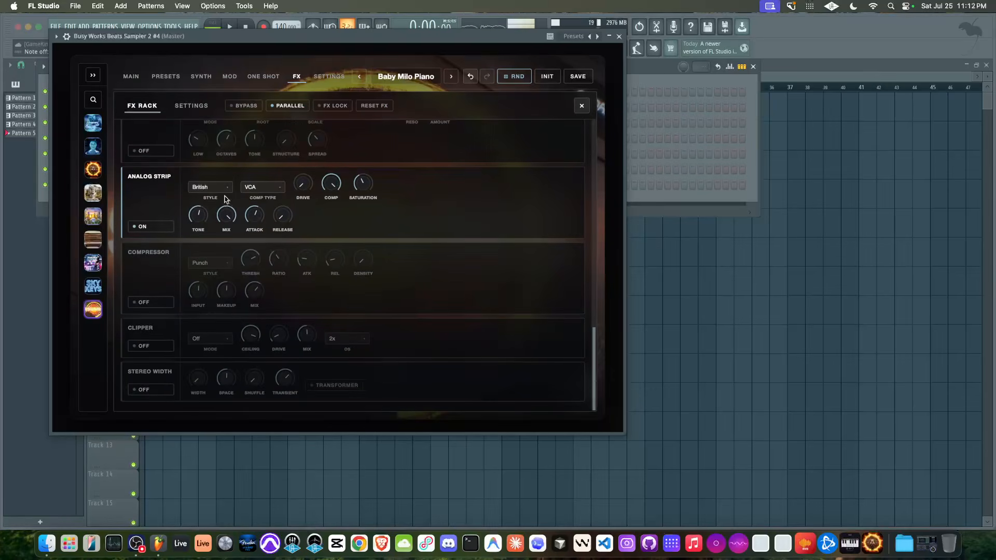
{"action": "scroll", "coordinate": [312, 215], "scroll_direction": "up", "scroll_amount": 1}
{"action": "scroll", "coordinate": [312, 208], "scroll_direction": "up", "scroll_amount": 15}
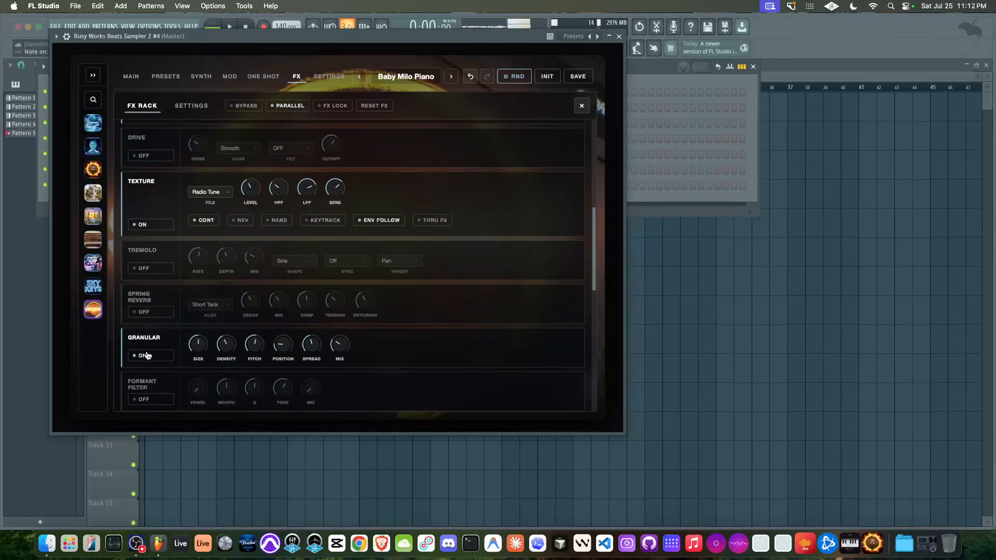
{"action": "scroll", "coordinate": [346, 130], "scroll_direction": "up", "scroll_amount": 9}
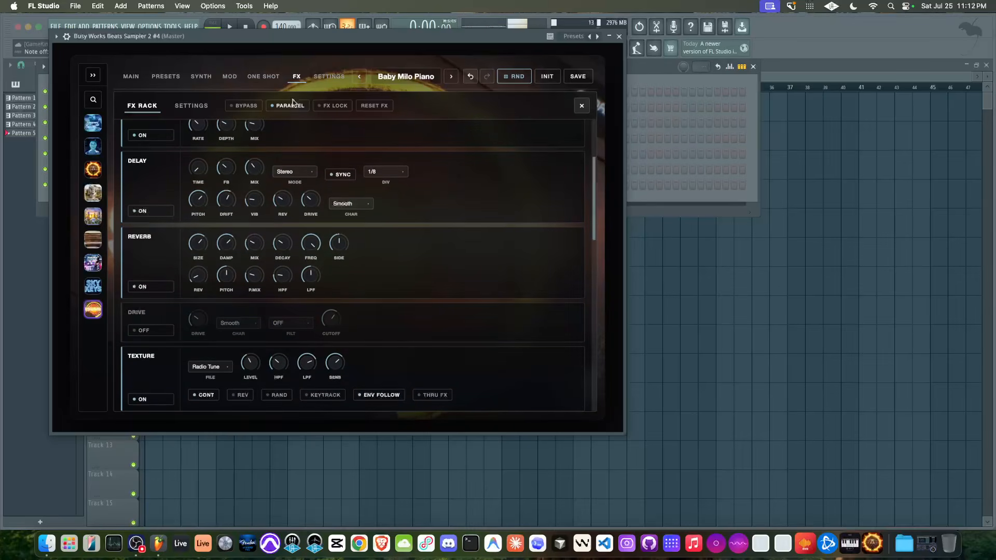
{"action": "scroll", "coordinate": [322, 124], "scroll_direction": "up", "scroll_amount": 2}
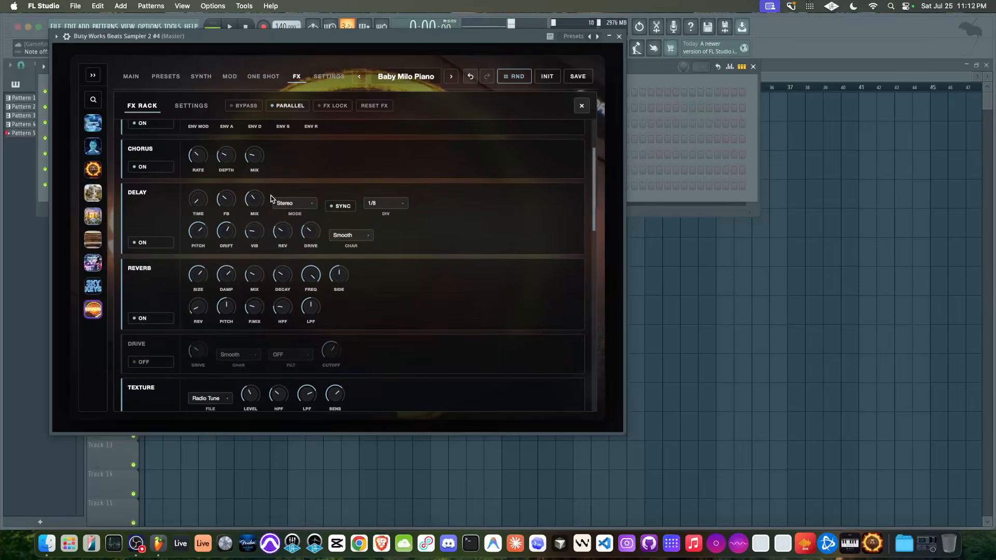
{"action": "scroll", "coordinate": [265, 176], "scroll_direction": "up", "scroll_amount": 5}
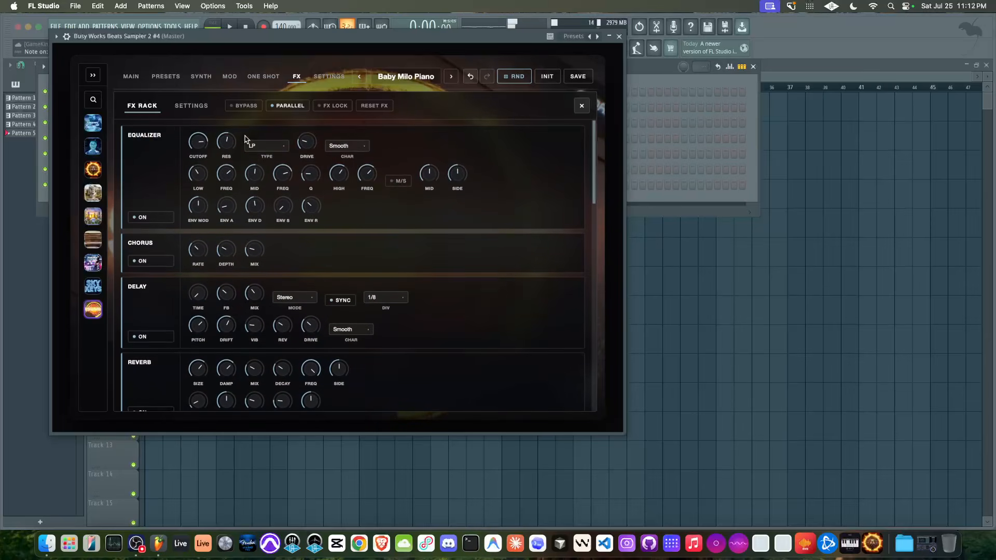
{"action": "left_click", "coordinate": [581, 105]}
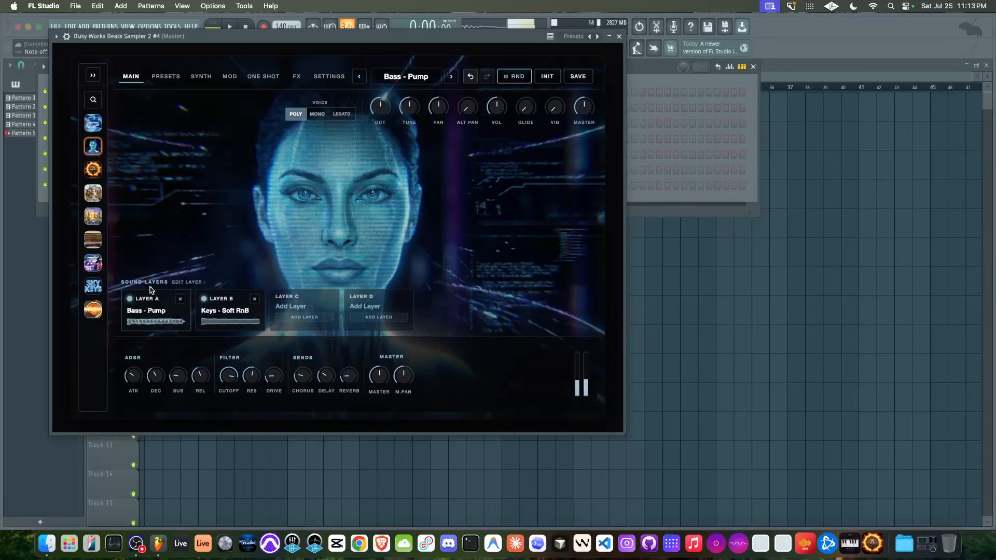
Raise the octave of the Bass - Pump layer to maximum in the layer editor and return to the main page.
{"action": "left_click", "coordinate": [201, 80]}
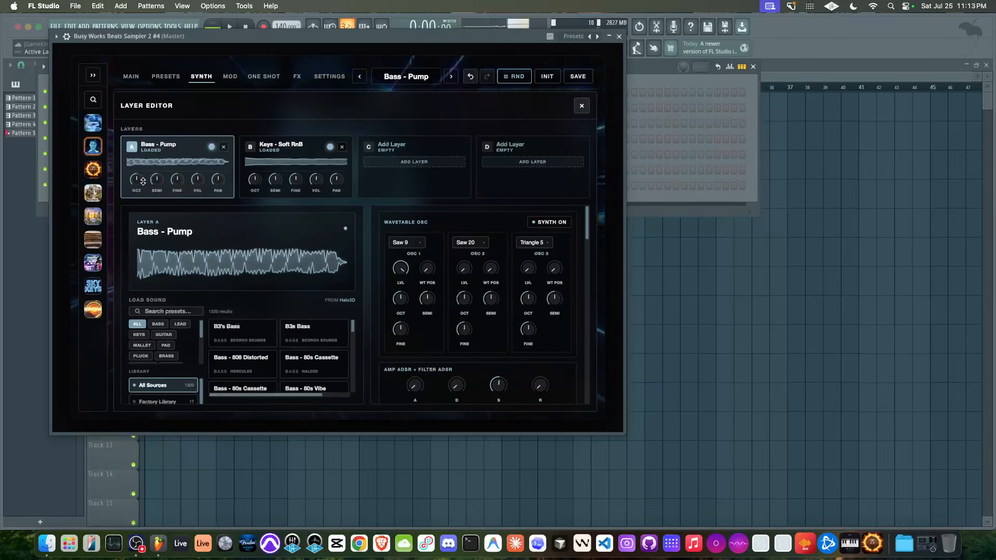
{"action": "left_click_drag", "start_coordinate": [135, 179], "coordinate": [147, 140]}
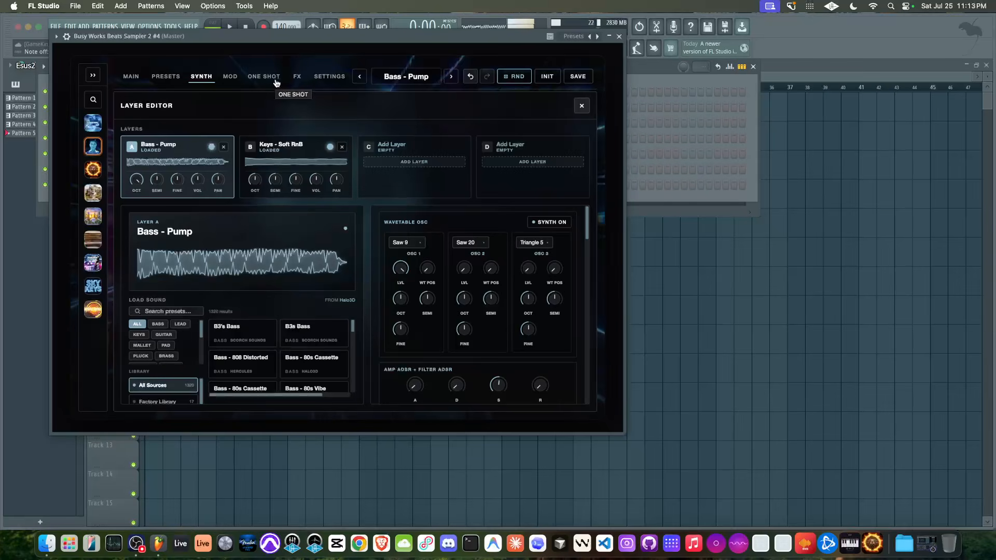
{"action": "left_click", "coordinate": [132, 76]}
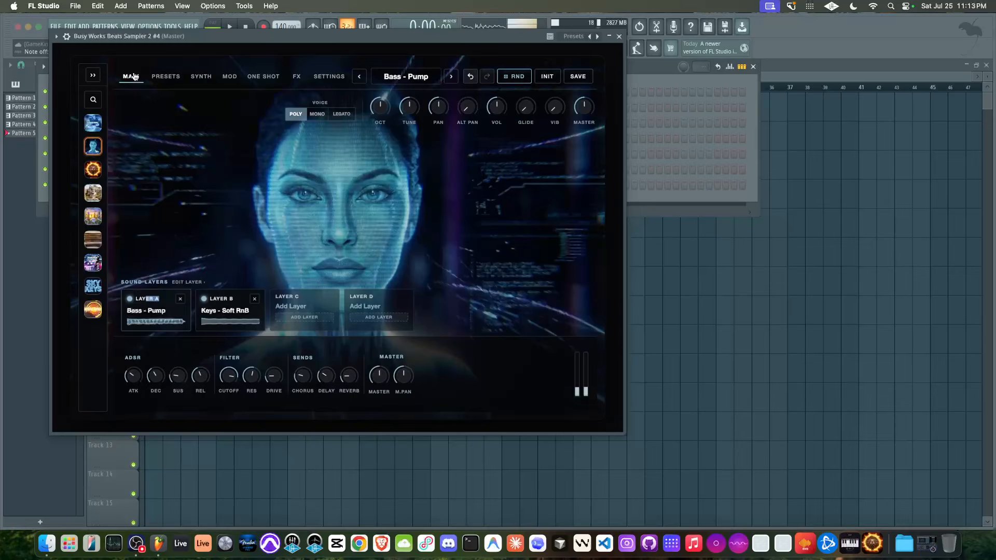
Increase the delay mix, reverb mix and reverb decay in the FX rack, and close the rack.
{"action": "left_click", "coordinate": [294, 79]}
{"action": "scroll", "coordinate": [254, 143], "scroll_direction": "down", "scroll_amount": 5}
{"action": "scroll", "coordinate": [254, 143], "scroll_direction": "up", "scroll_amount": 2}
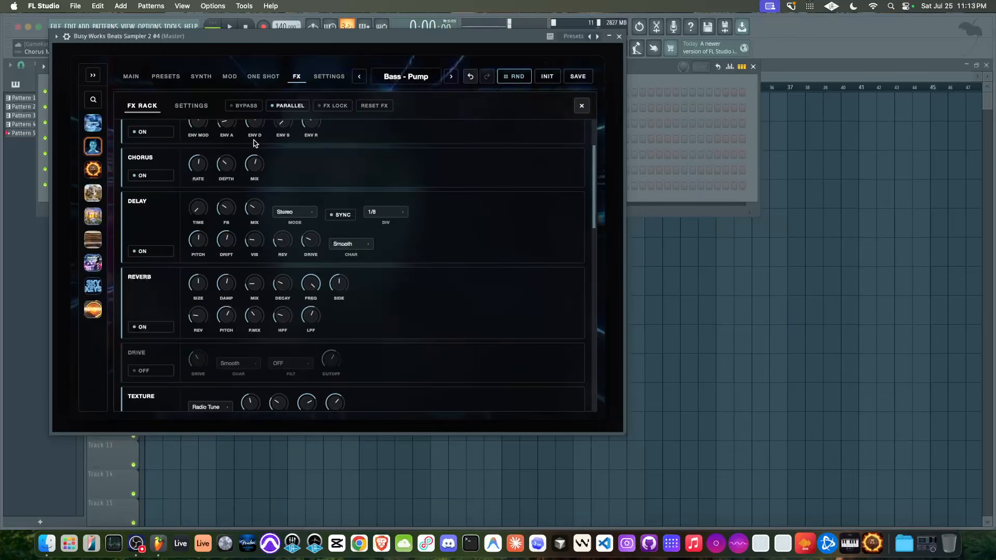
{"action": "scroll", "coordinate": [254, 151], "scroll_direction": "down", "scroll_amount": 2}
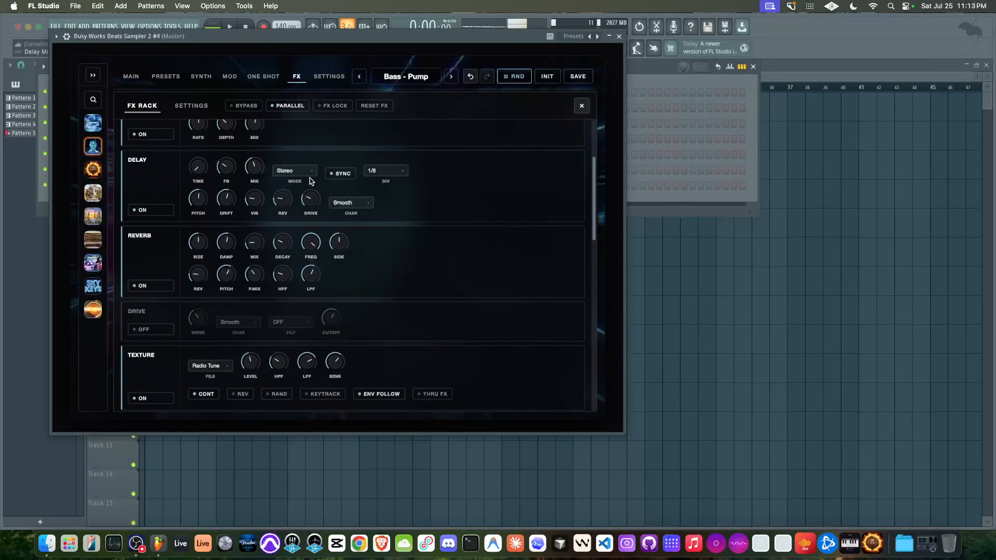
{"action": "left_click_drag", "start_coordinate": [259, 247], "coordinate": [303, 202]}
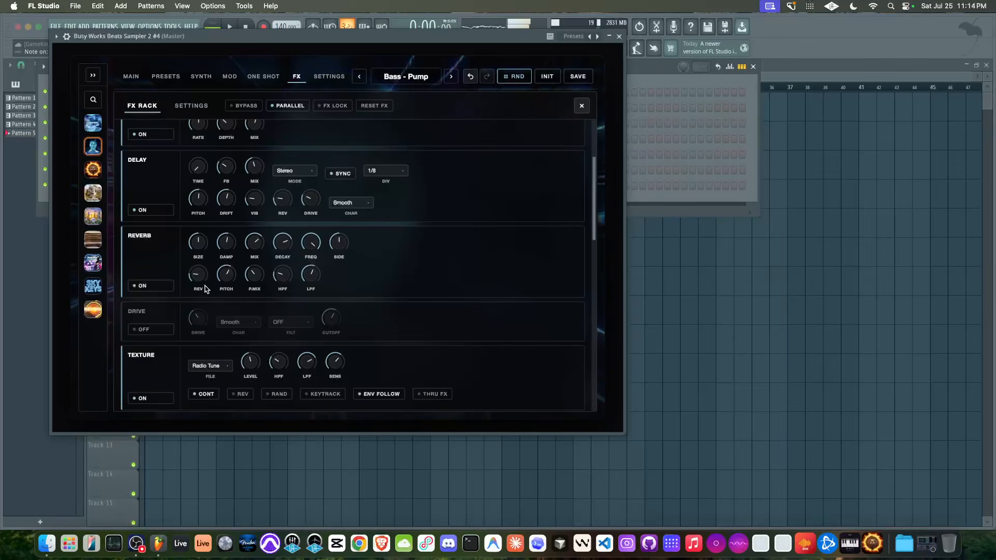
{"action": "mouse_move", "coordinate": [231, 273]}
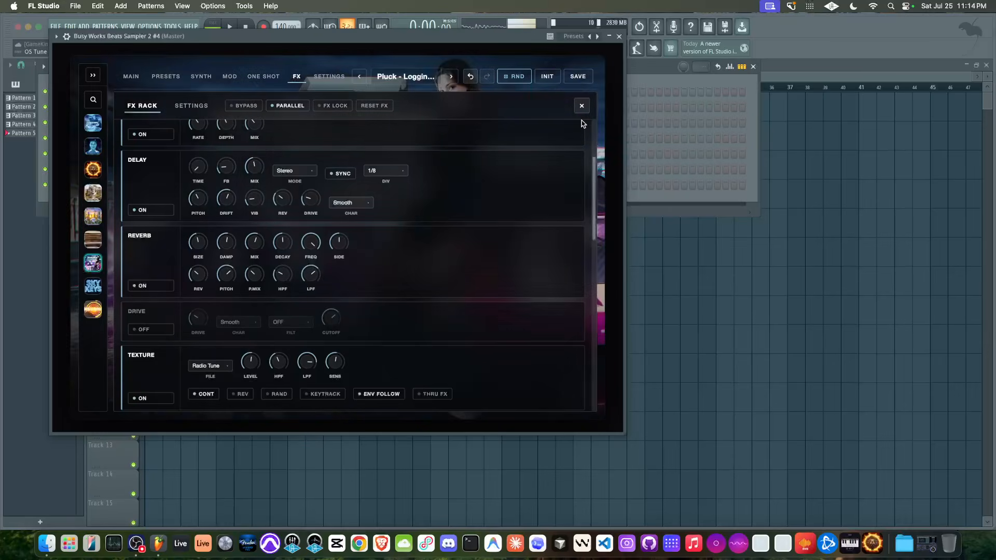
{"action": "left_click", "coordinate": [581, 105]}
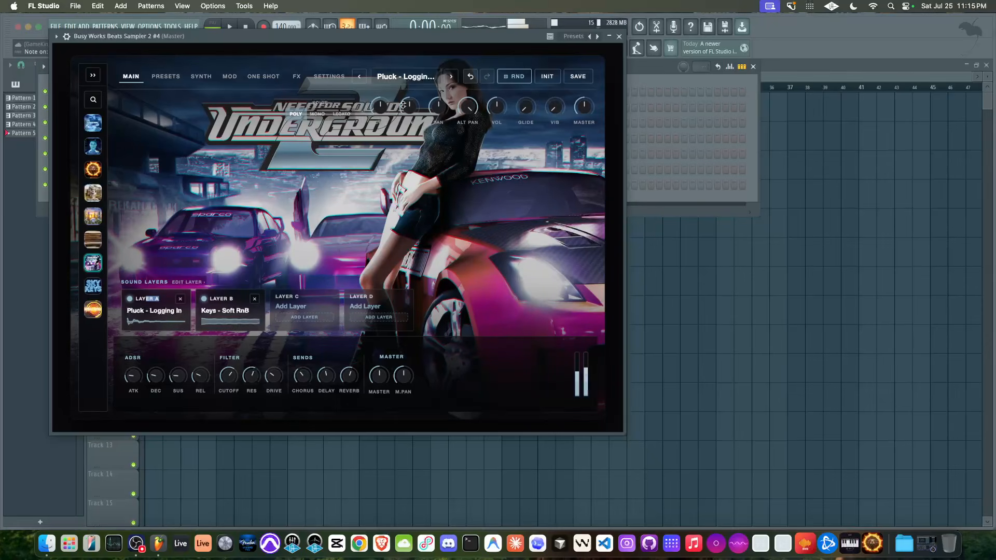
Randomize the sound twice and lower the overall octave on the main page.
{"action": "left_click", "coordinate": [506, 78]}
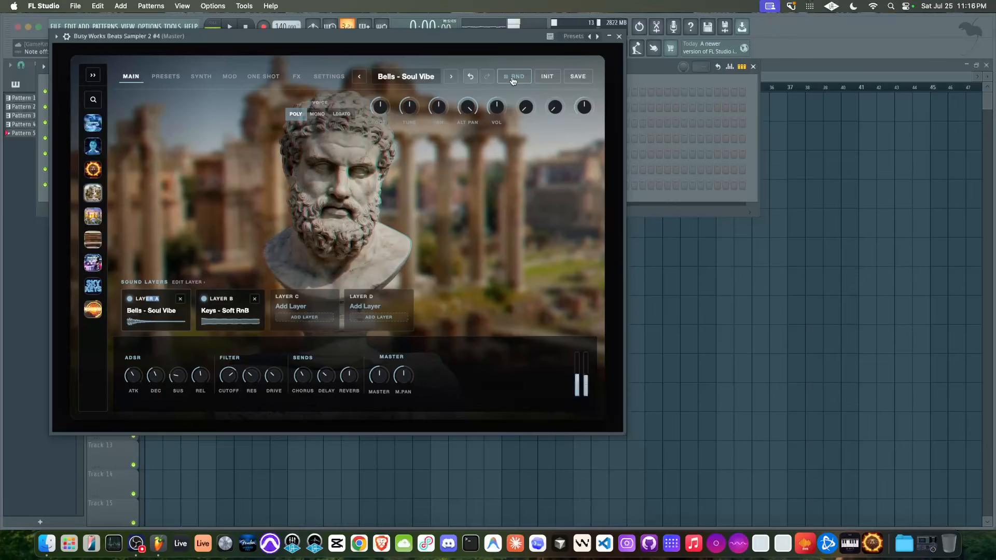
{"action": "left_click", "coordinate": [513, 77]}
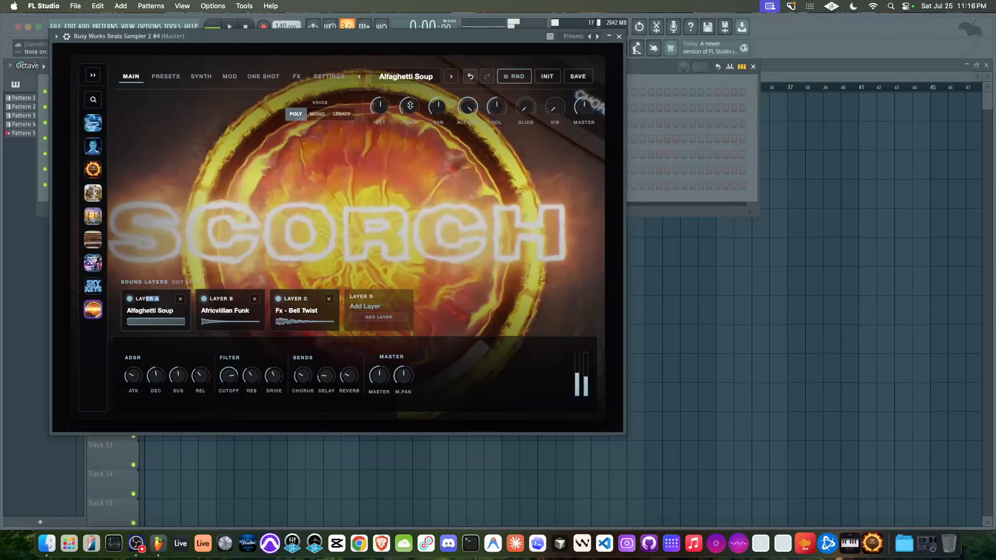
{"action": "left_click_drag", "start_coordinate": [381, 104], "coordinate": [380, 112]}
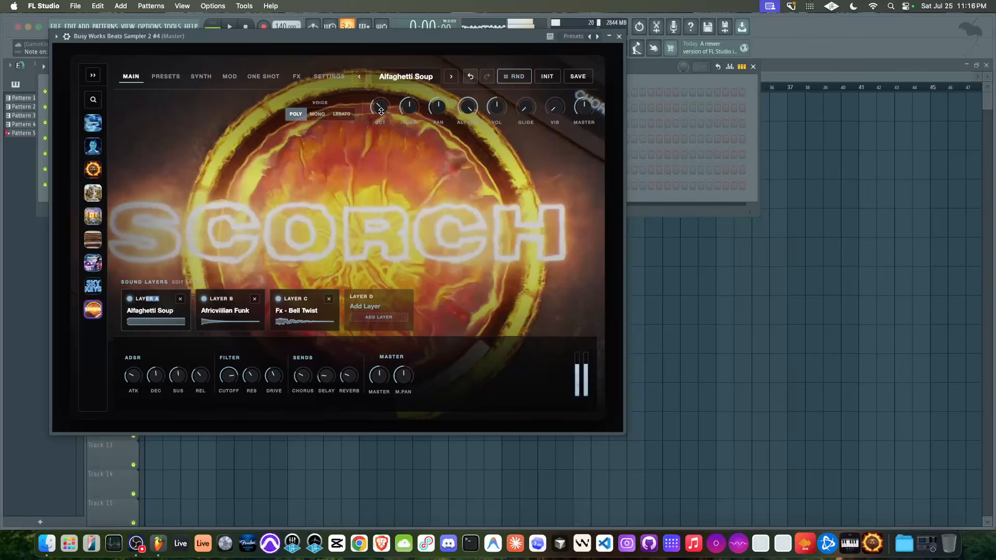
Mute layers A and B in the layer editor to isolate Fx - Bell Twist, and check the one-shot sampler.
{"action": "left_click", "coordinate": [201, 76]}
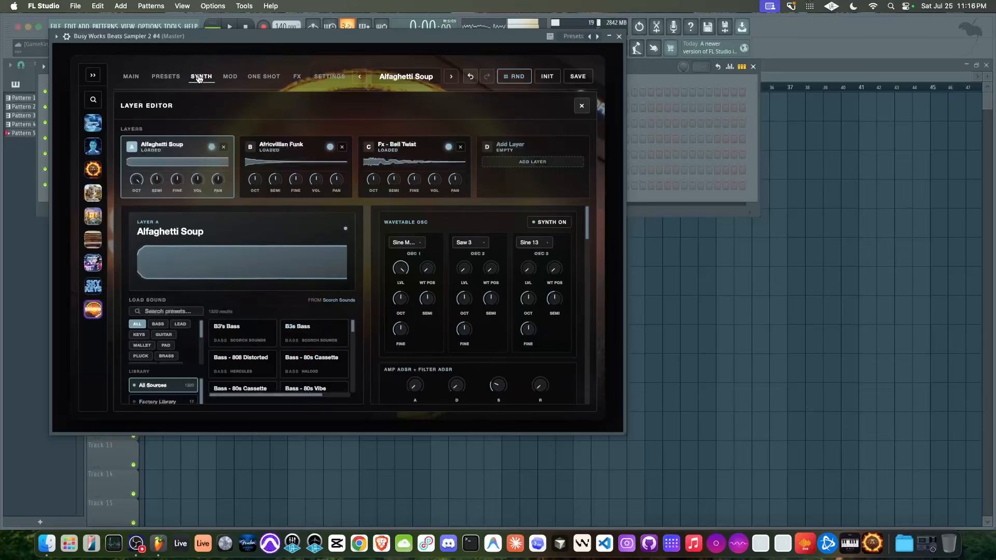
{"action": "left_click", "coordinate": [287, 146]}
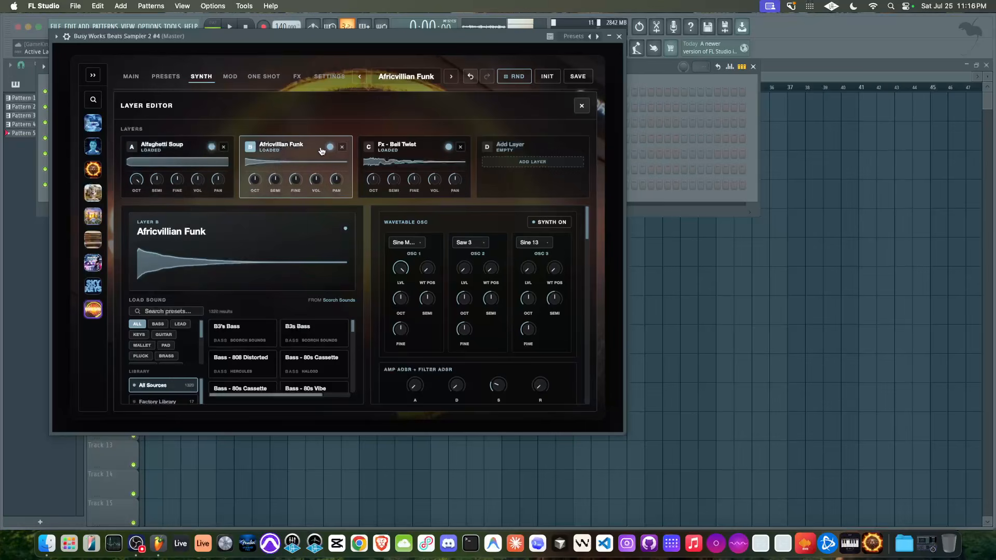
{"action": "left_click", "coordinate": [391, 153]}
{"action": "left_click", "coordinate": [315, 150]}
{"action": "left_click", "coordinate": [331, 147]}
{"action": "left_click", "coordinate": [212, 148]}
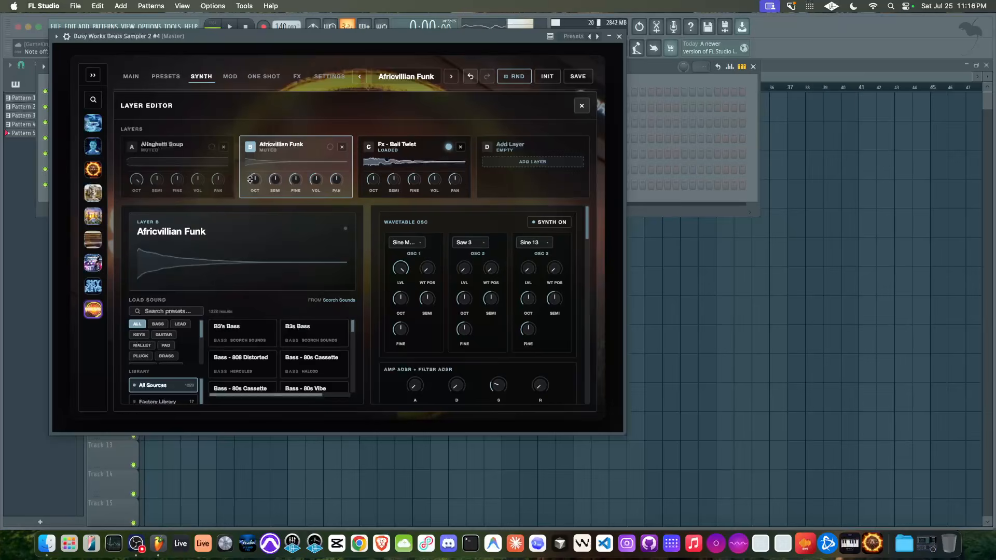
{"action": "left_click", "coordinate": [277, 77]}
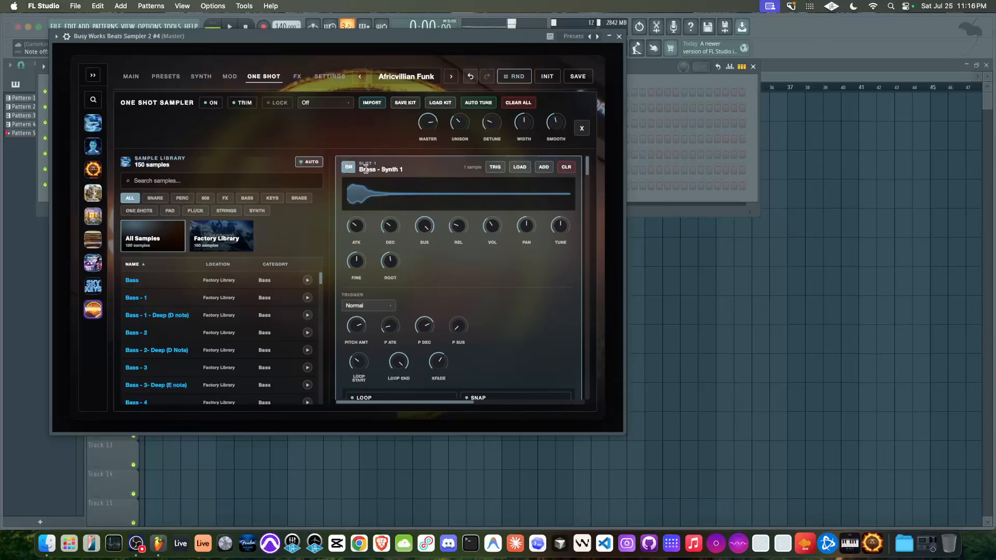
{"action": "left_click", "coordinate": [132, 76]}
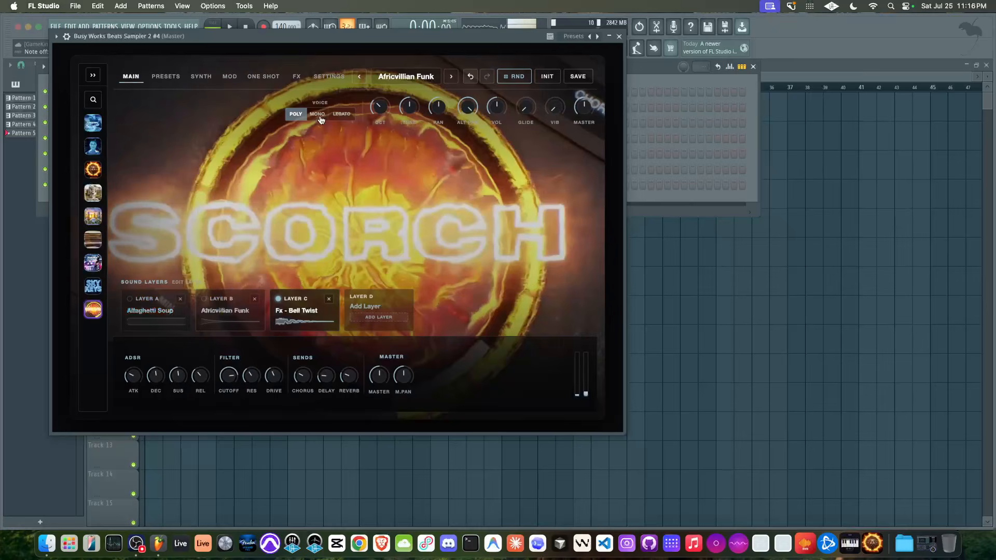
Raise the octave of the Fx - Bell Twist layer and unmute layers A and B in the layer editor.
{"action": "left_click", "coordinate": [200, 76]}
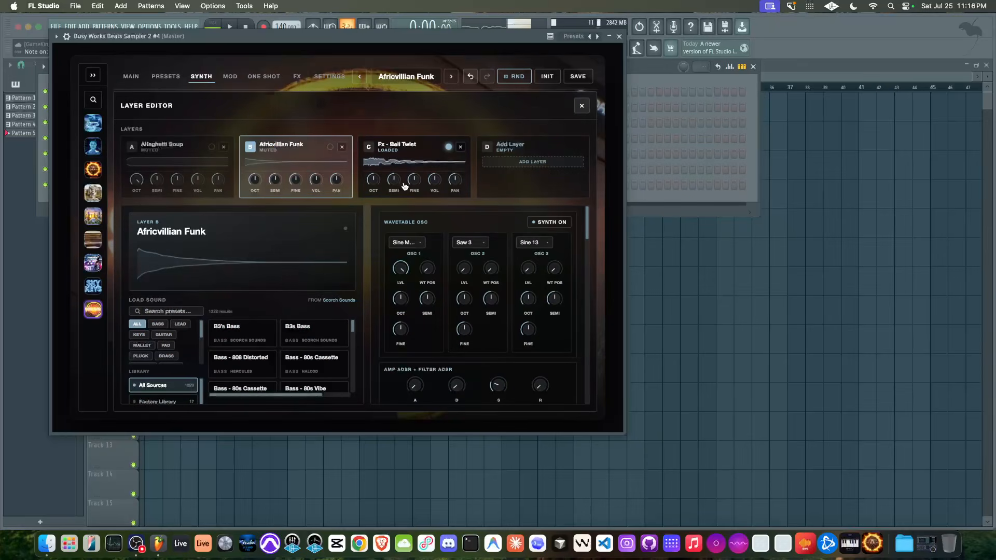
{"action": "left_click", "coordinate": [380, 162]}
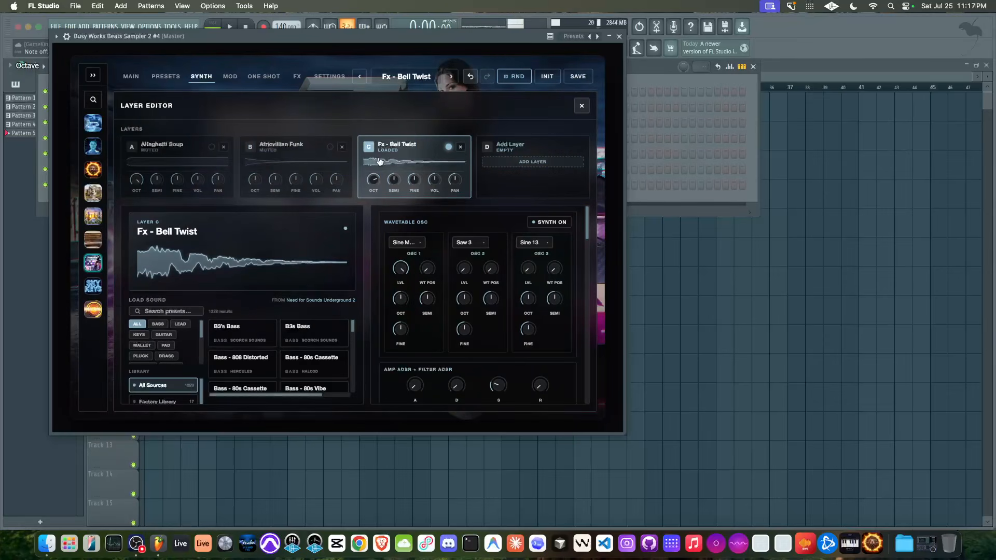
{"action": "left_click", "coordinate": [330, 147]}
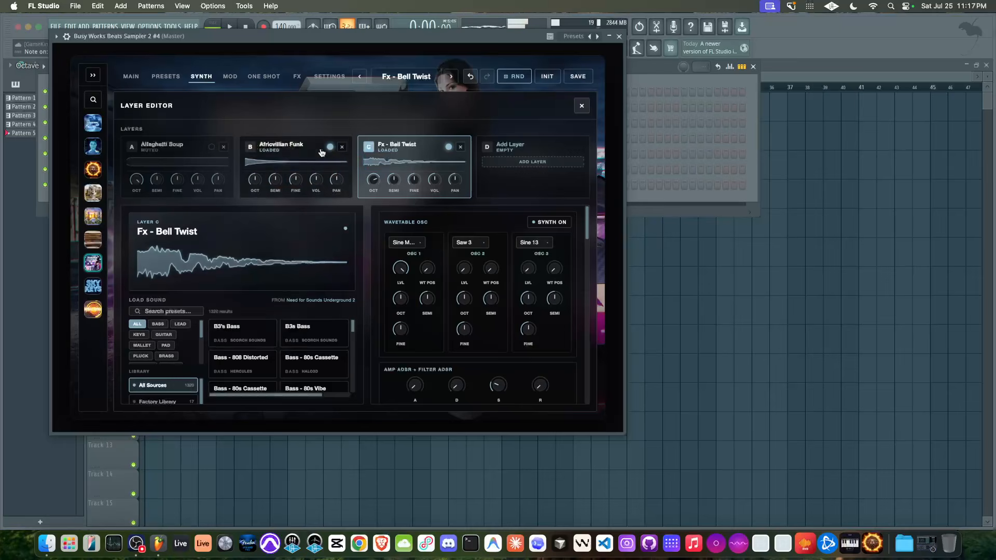
{"action": "left_click", "coordinate": [211, 147]}
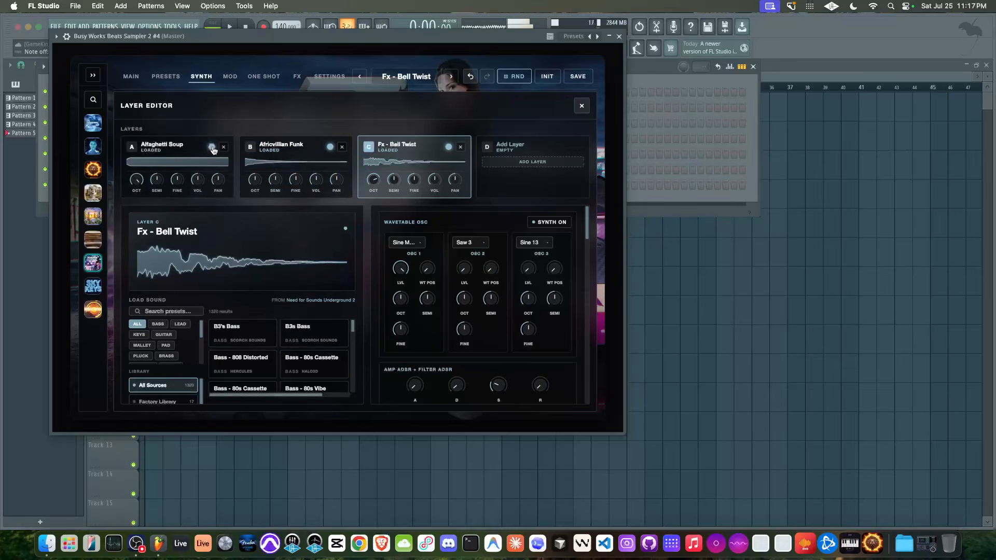
Lower the octave of the Alfaghetti Soup layer and return to the main page.
{"action": "left_click_drag", "start_coordinate": [140, 185], "coordinate": [134, 201]}
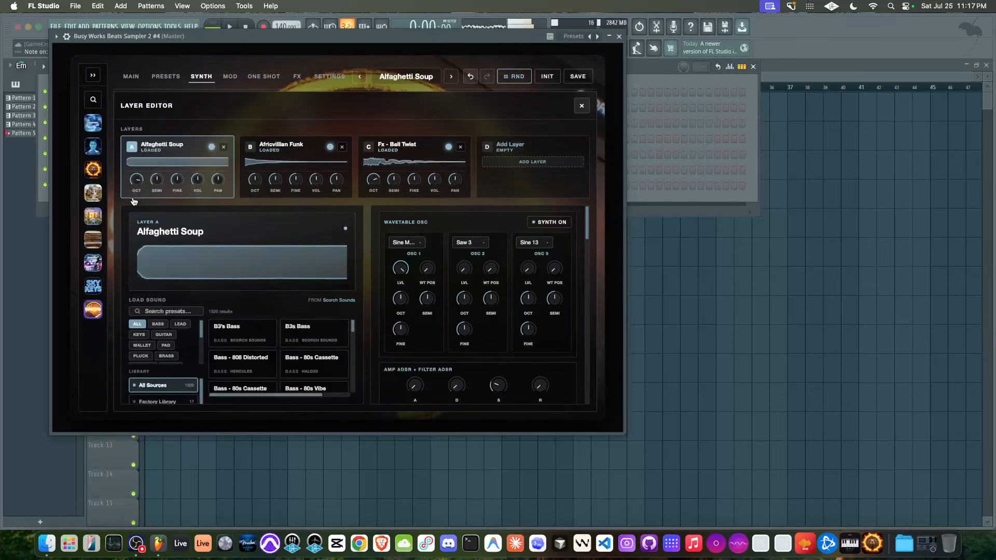
{"action": "left_click", "coordinate": [580, 106]}
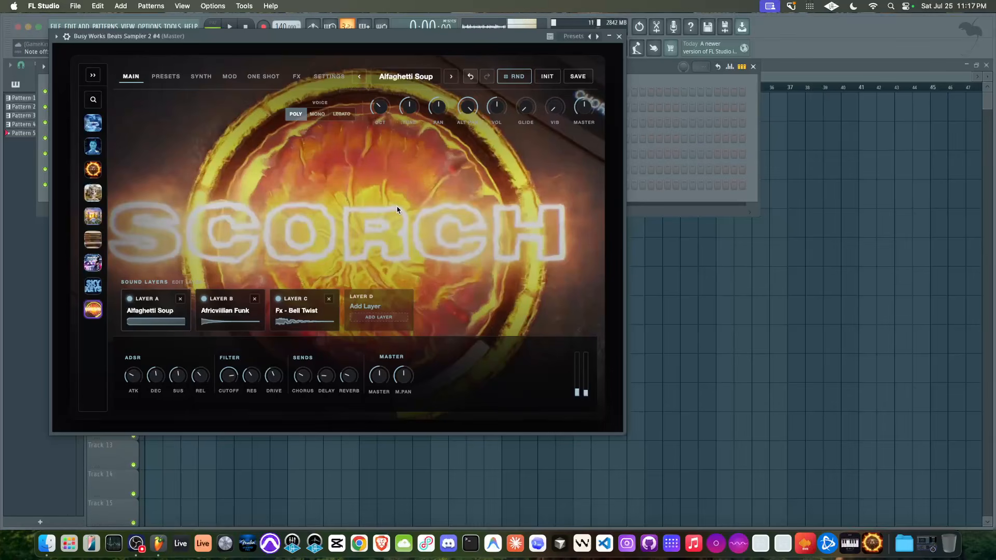